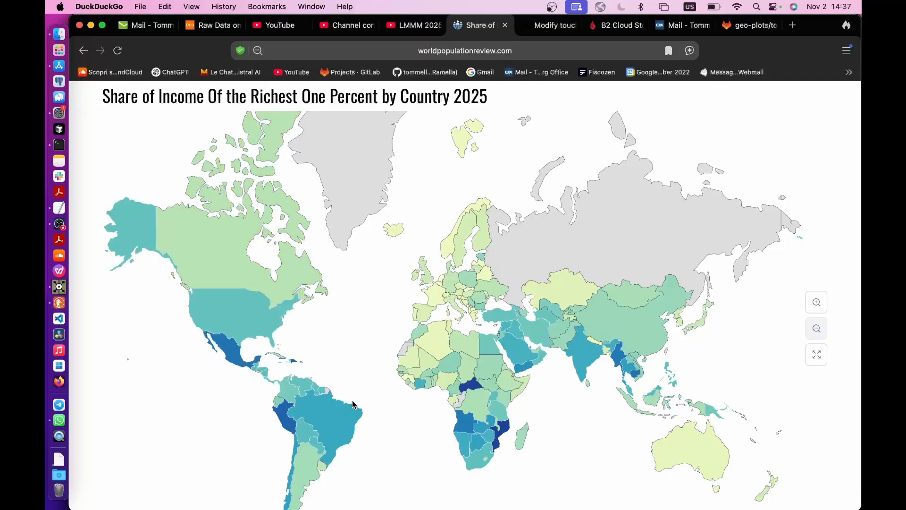
- Review the world map of the richest one percent's income share, and open geo-plots/top1IncomeMap in the GitLab tutorials repository
scroll(526, 294, down, 5)
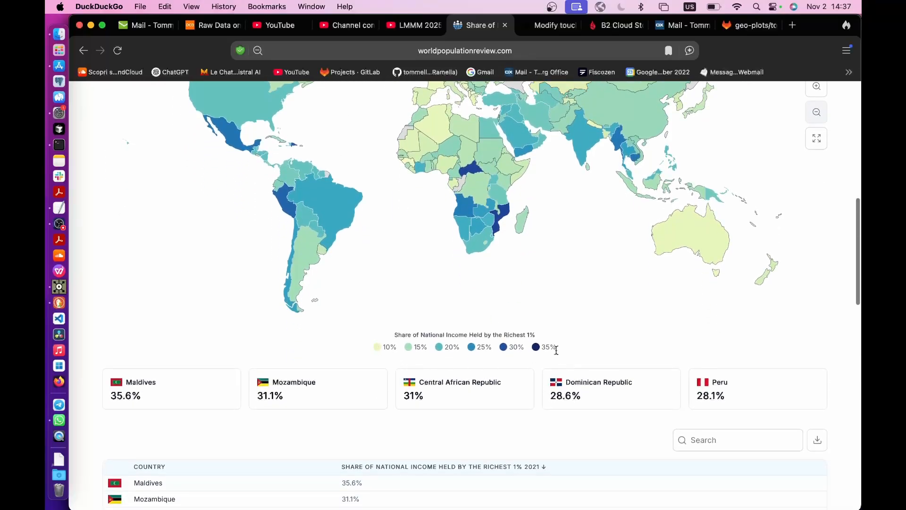
scroll(557, 279, up, 5)
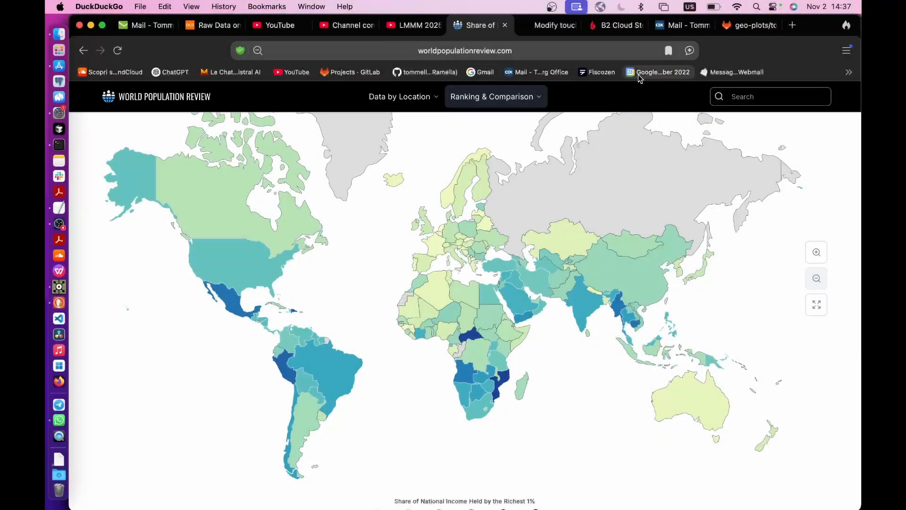
click(748, 25)
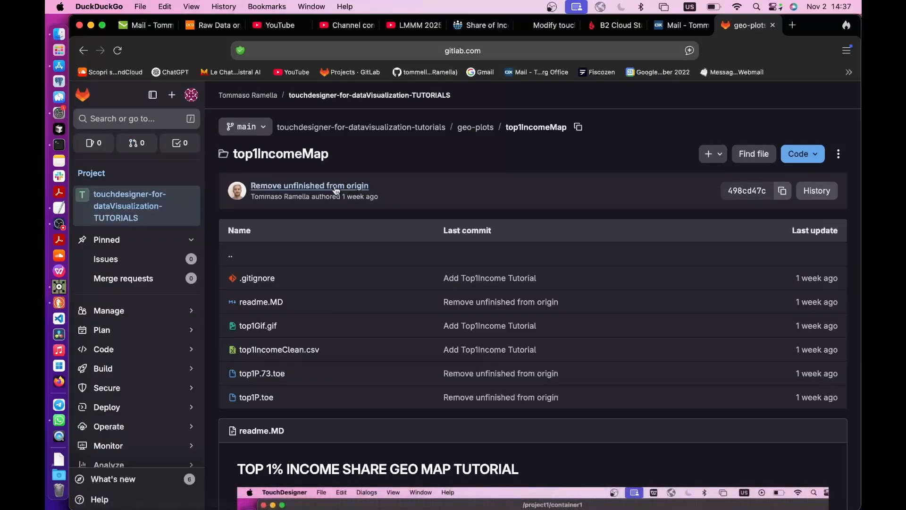
click(310, 131)
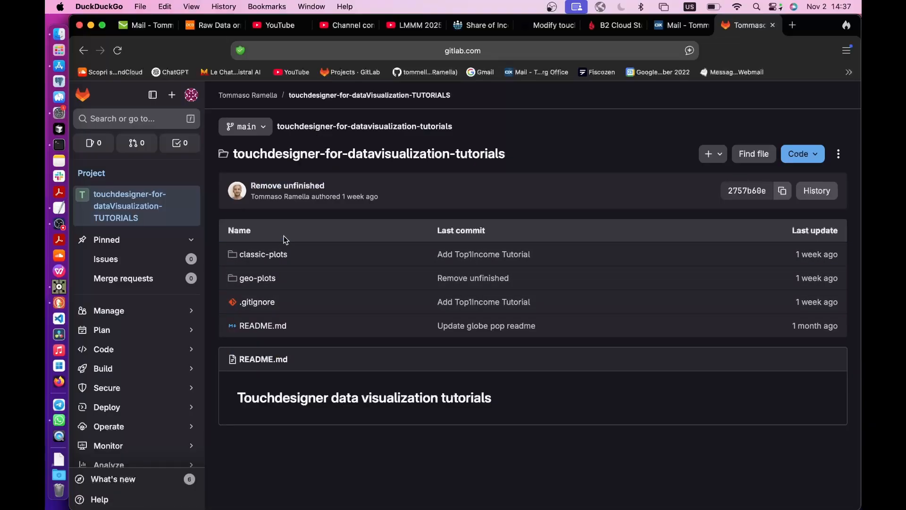
click(257, 279)
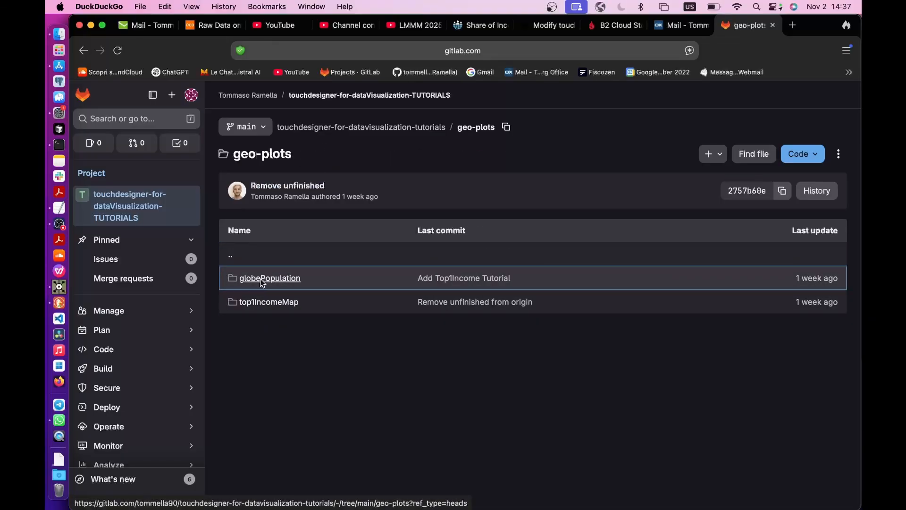
click(270, 303)
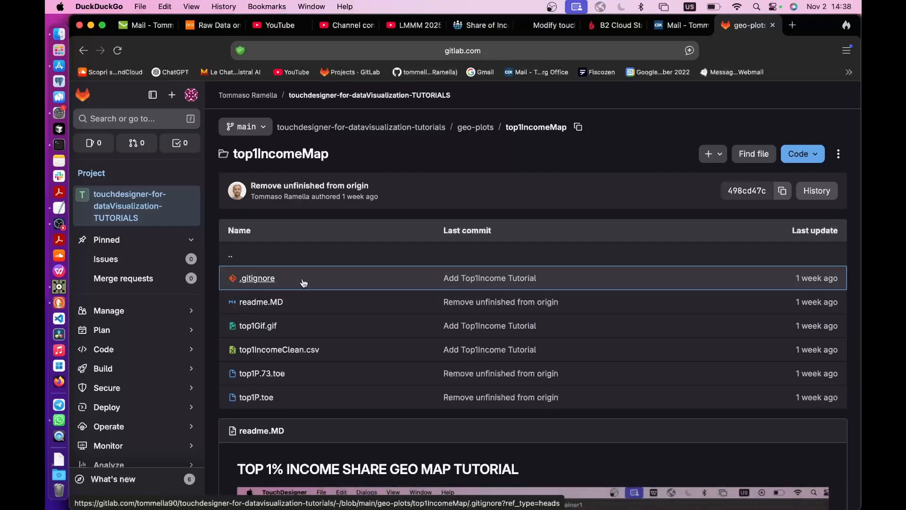
- Examine the top1IncomeMap readme, including the animated map preview and the data download section
scroll(304, 282, down, 5)
scroll(304, 282, down, 10)
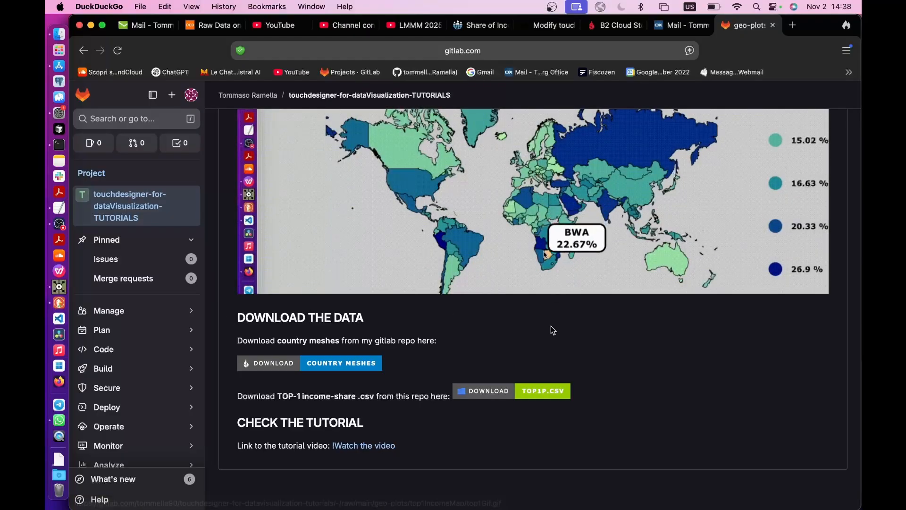
scroll(543, 326, up, 3)
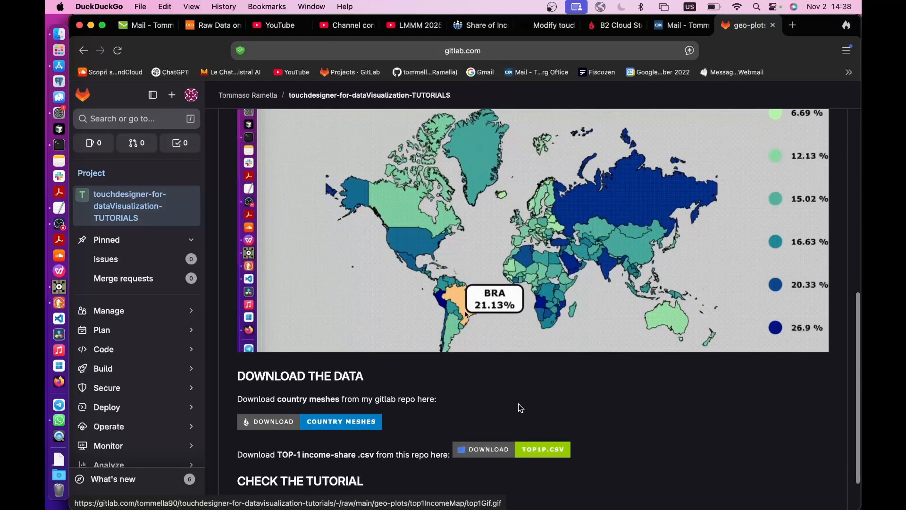
scroll(519, 406, down, 3)
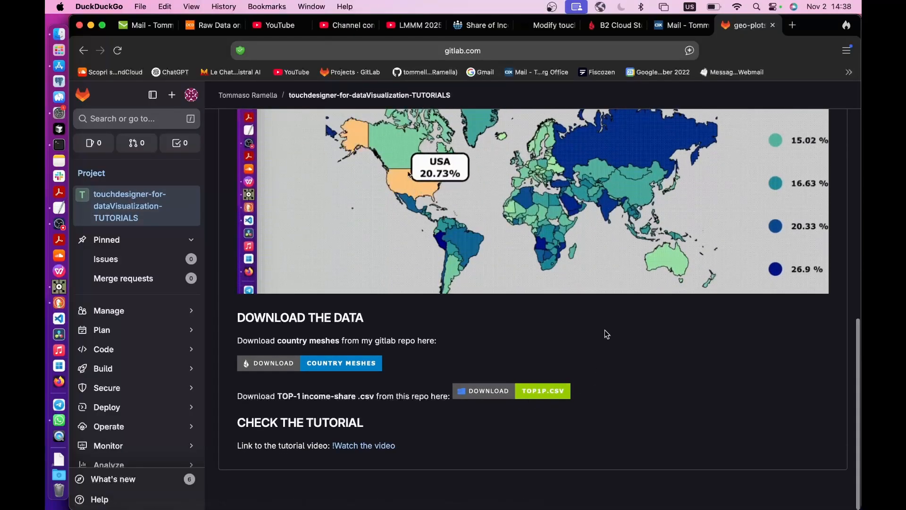
scroll(609, 332, up, 2)
scroll(634, 312, up, 6)
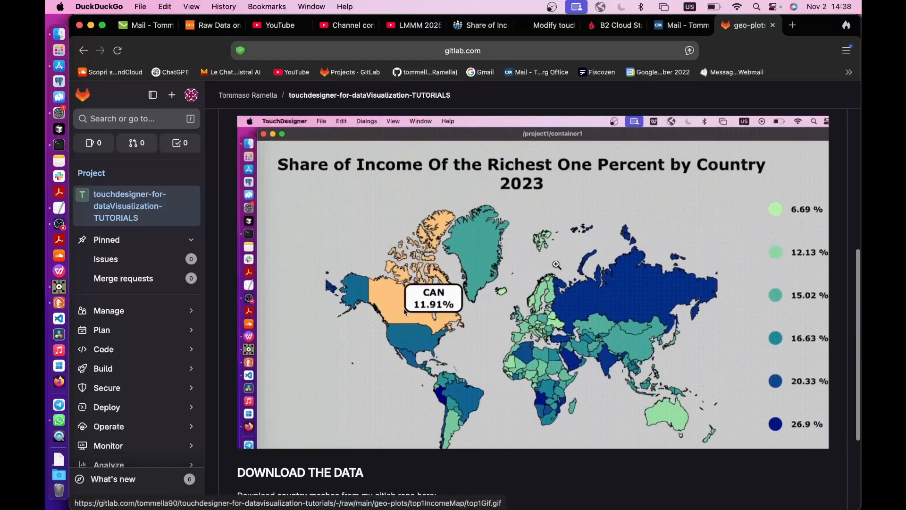
scroll(374, 464, up, 5)
scroll(377, 457, down, 11)
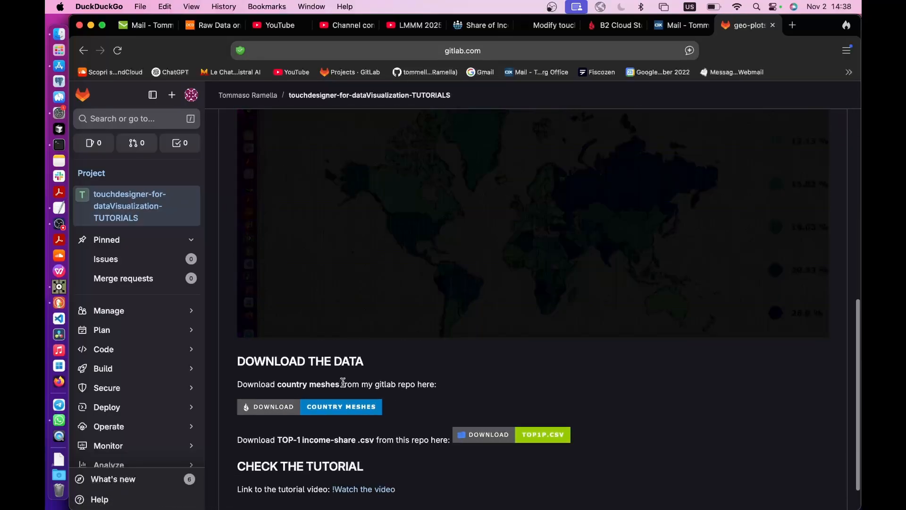
- Open the readme's TOP-1 income-share CSV link, return to the readme and open the country meshes download link
click(528, 436)
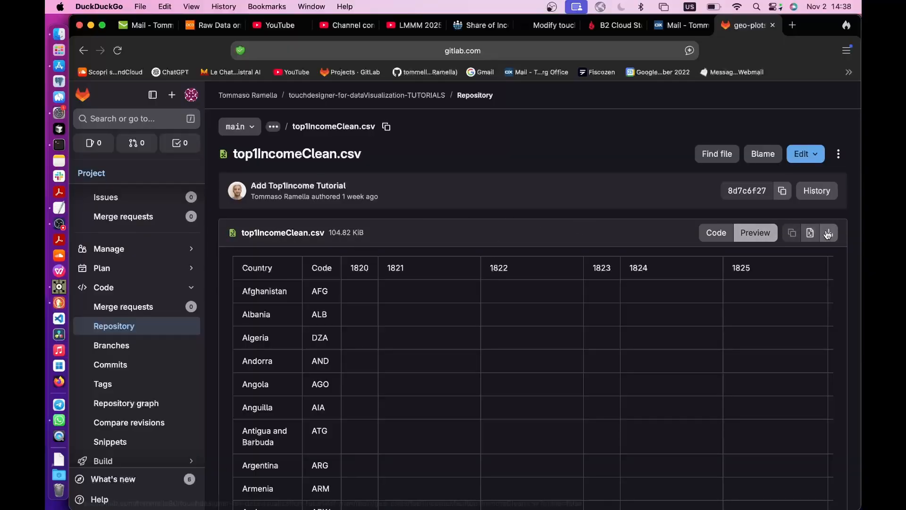
click(83, 51)
scroll(403, 336, down, 2)
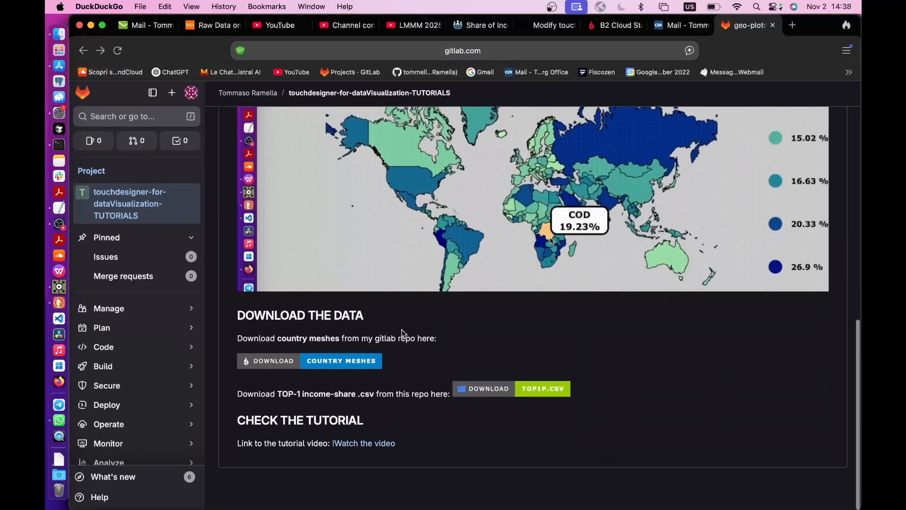
click(325, 362)
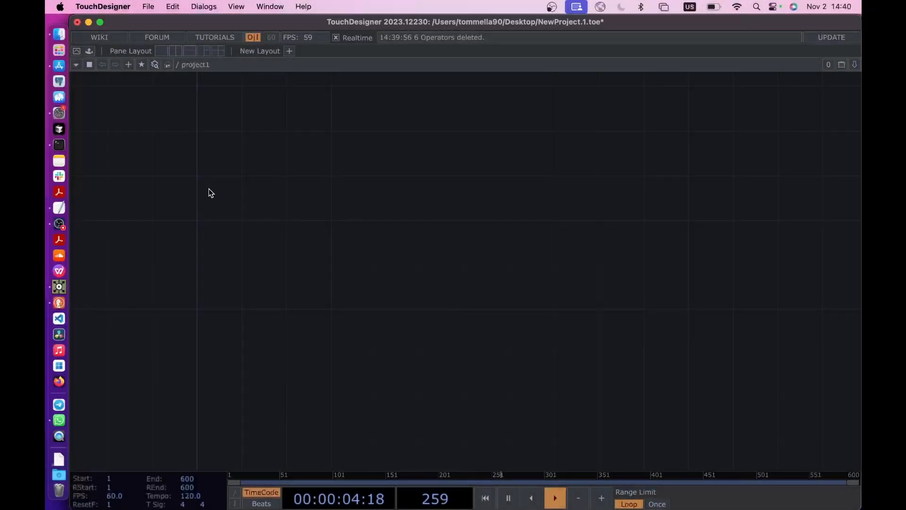
- Clear all operators from the project network and choose the top1P folder on the Desktop as the project's save location
key(super+z)
key(Delete)
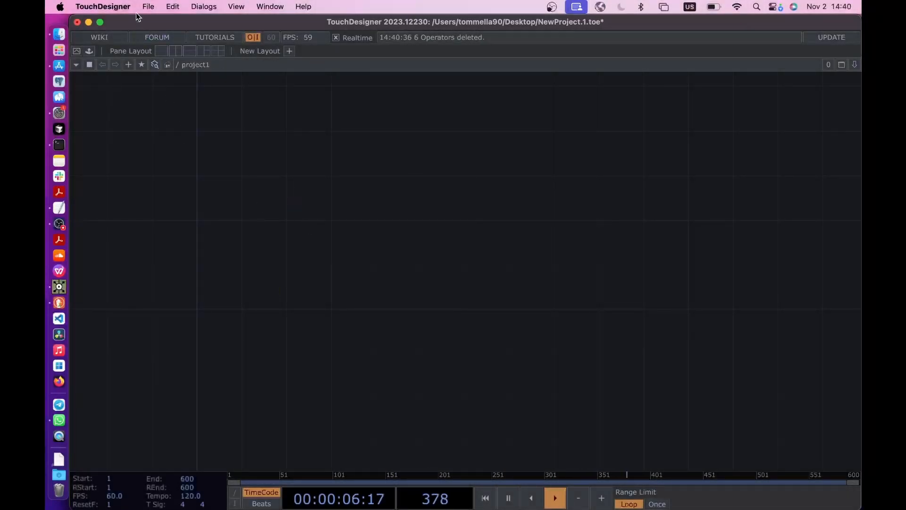
click(148, 7)
click(165, 112)
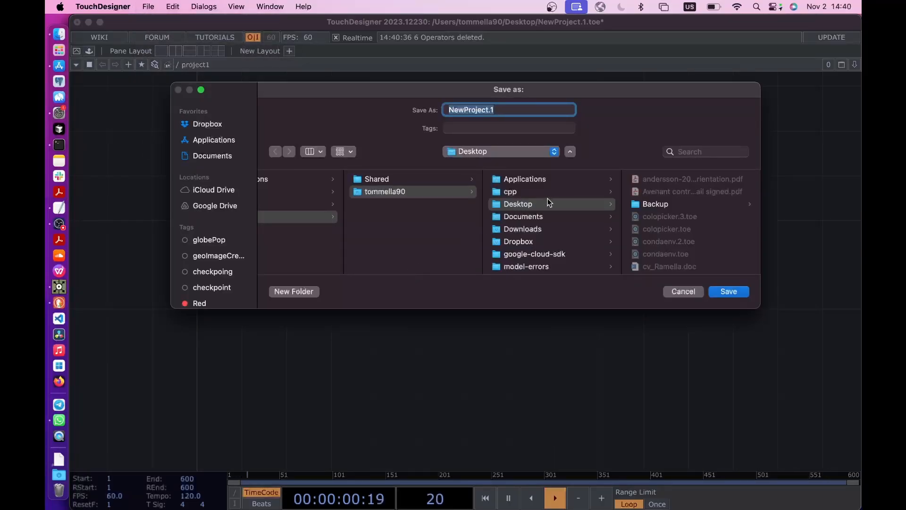
scroll(673, 205, down, 10)
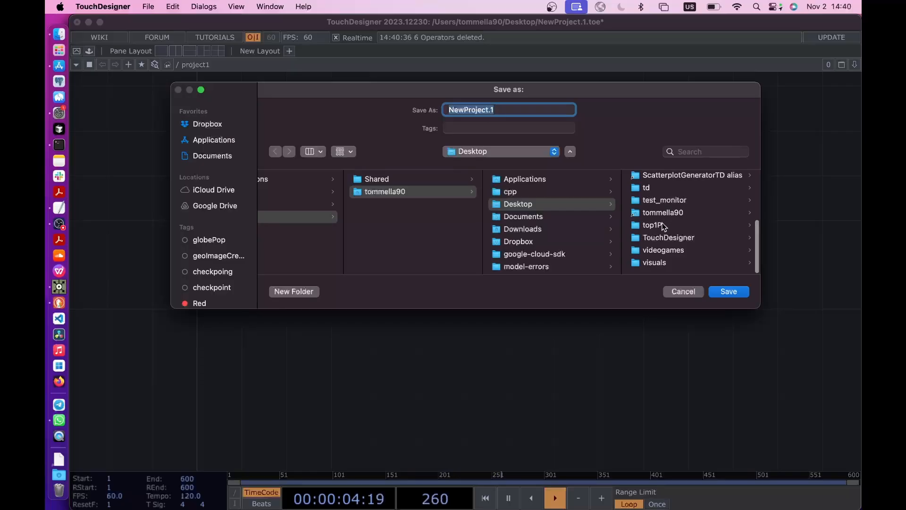
click(663, 225)
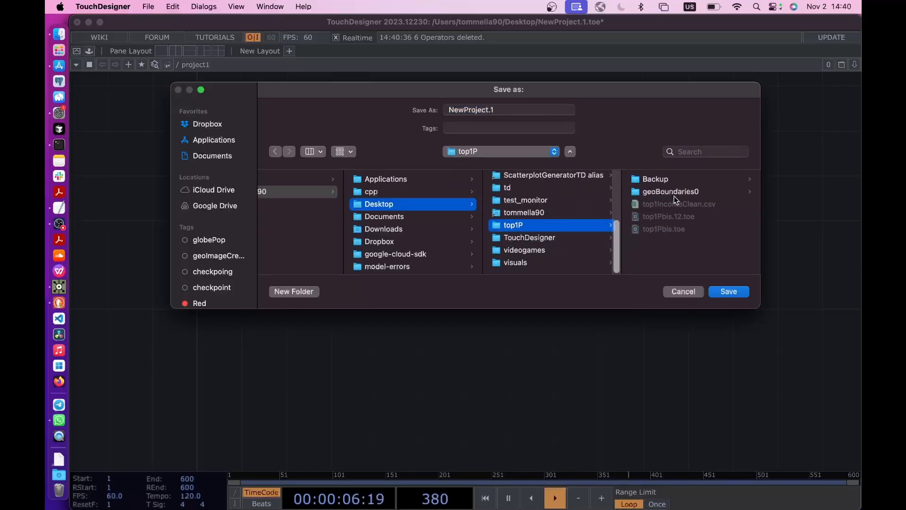
click(676, 213)
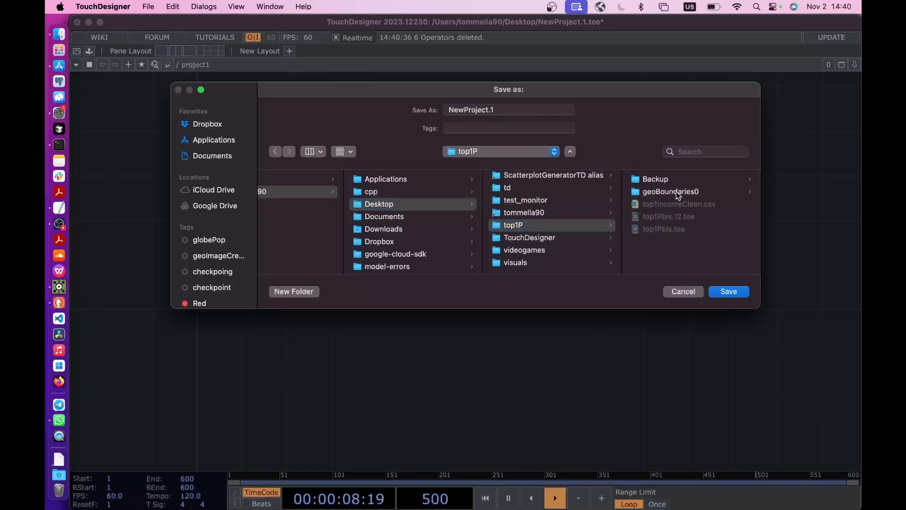
click(650, 204)
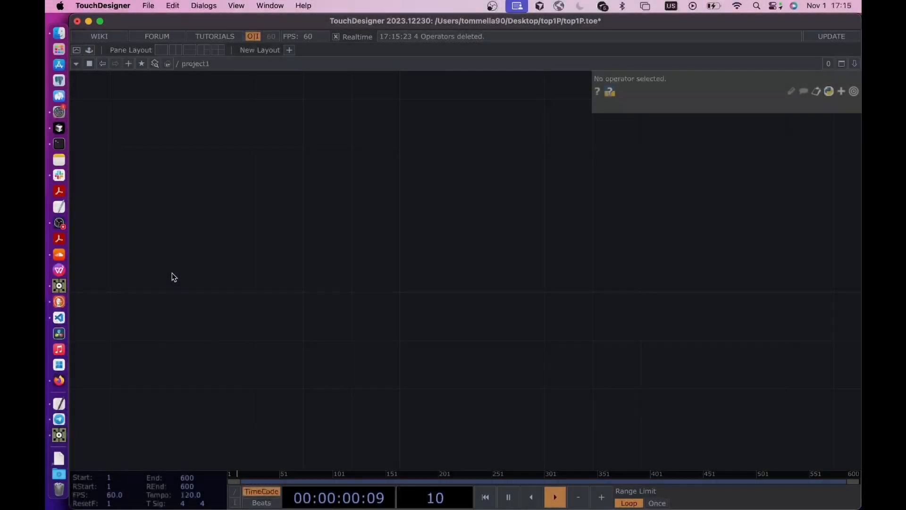
- Add a Folder DAT to the empty project1 network
drag(152, 277, 237, 240)
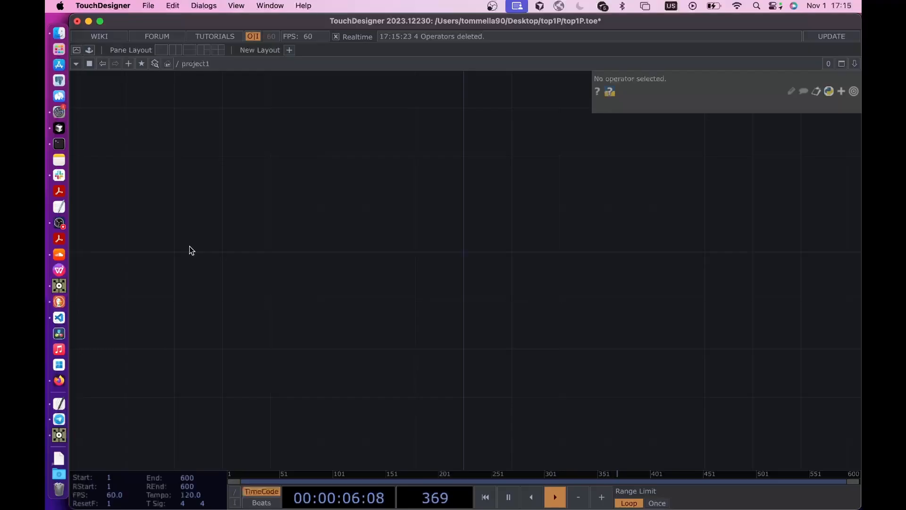
key(Tab)
click(251, 100)
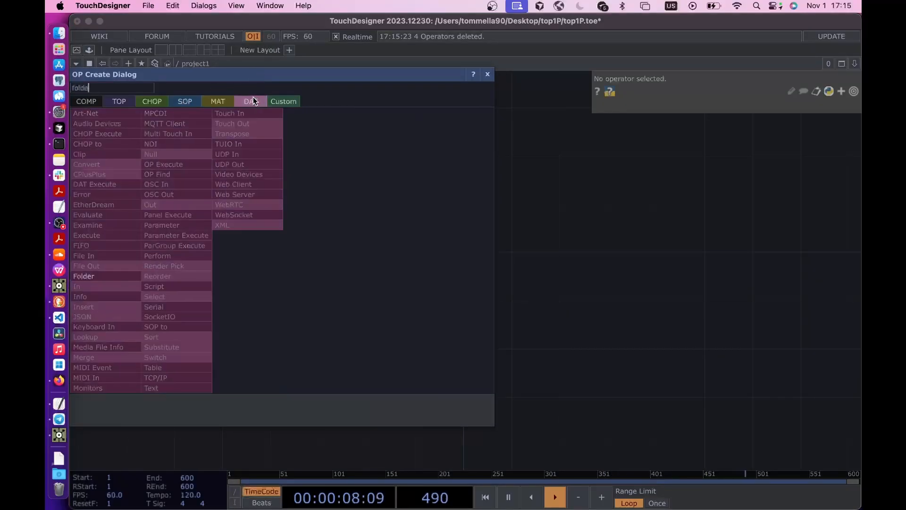
click(101, 278)
click(308, 246)
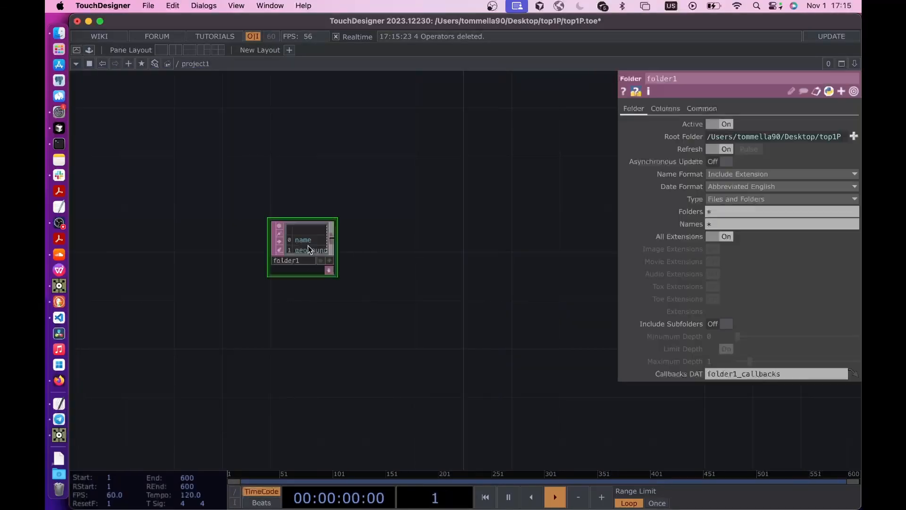
scroll(302, 251, up, 3)
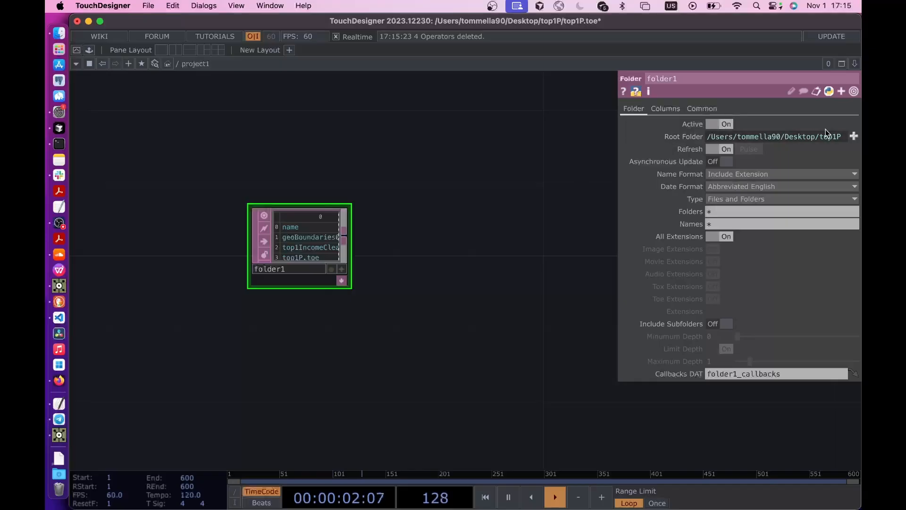
- Set the Folder DAT's root folder to geoBoundaries0 inside top1P and inspect the listed country mesh files
click(855, 136)
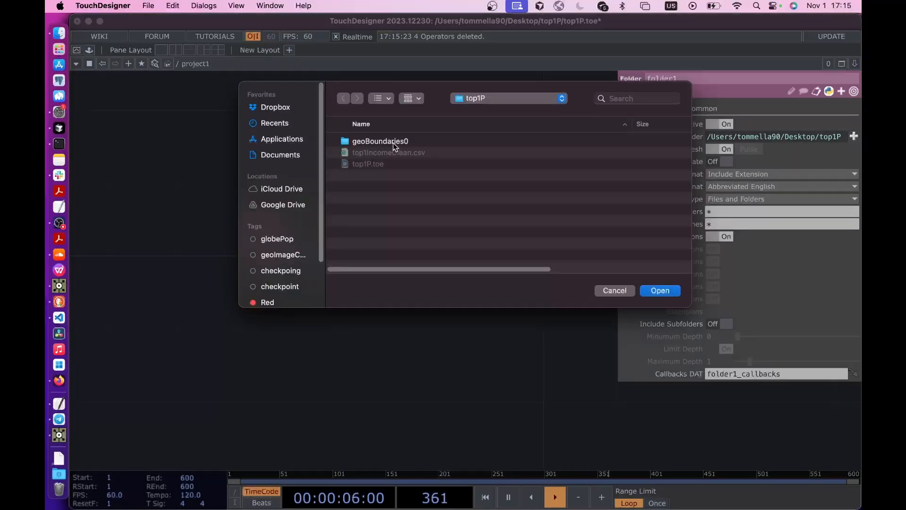
double_click(379, 140)
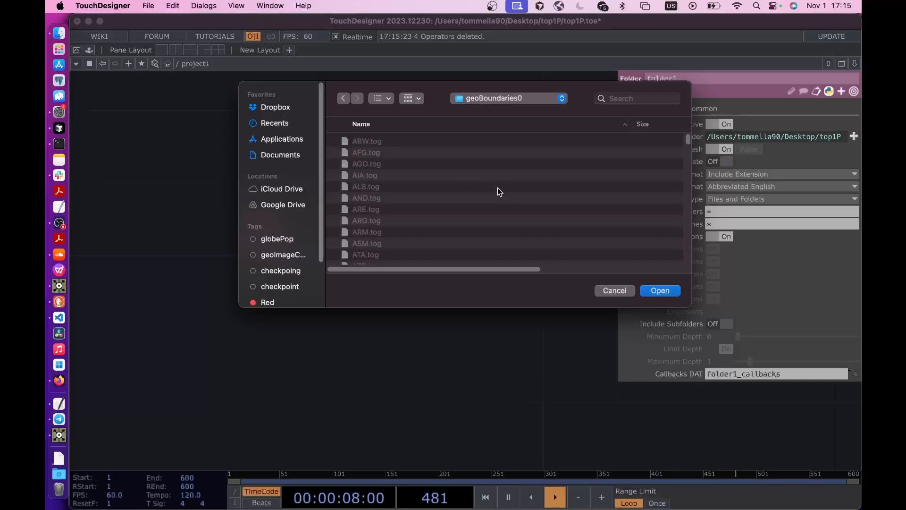
click(661, 291)
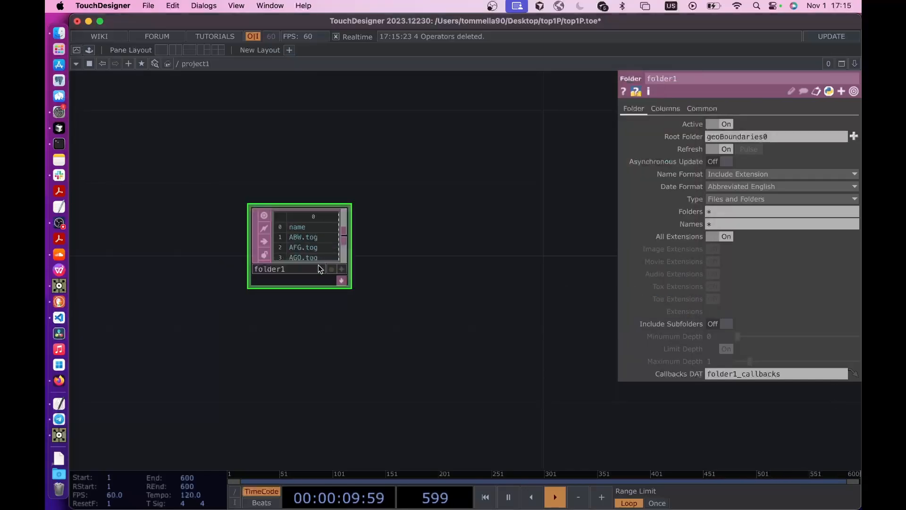
scroll(318, 264, up, 5)
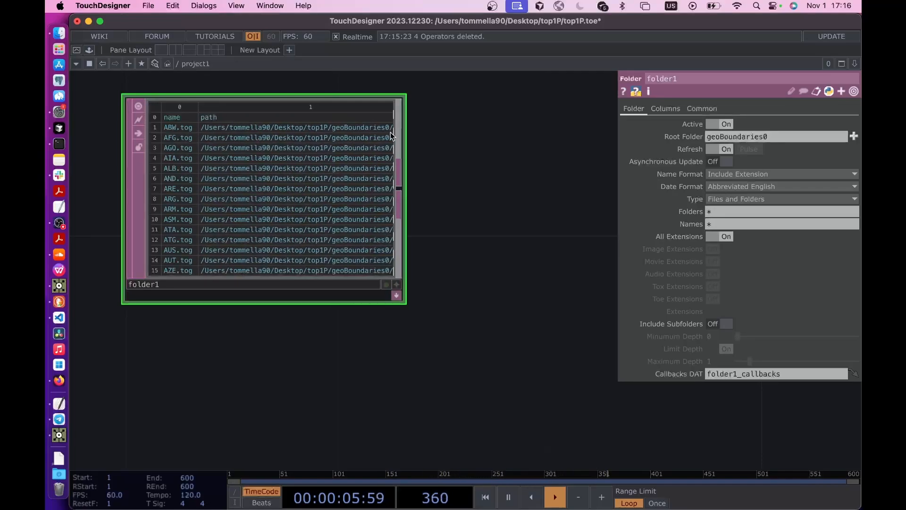
- Add a Null DAT connected to the output of the Folder DAT
scroll(453, 146, down, 4)
drag(317, 249, 158, 290)
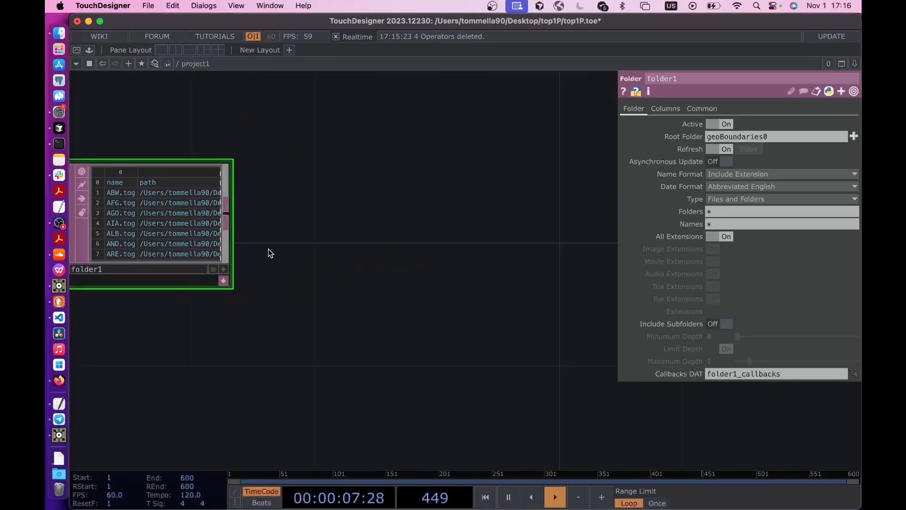
right_click(222, 210)
click(222, 210)
click(228, 211)
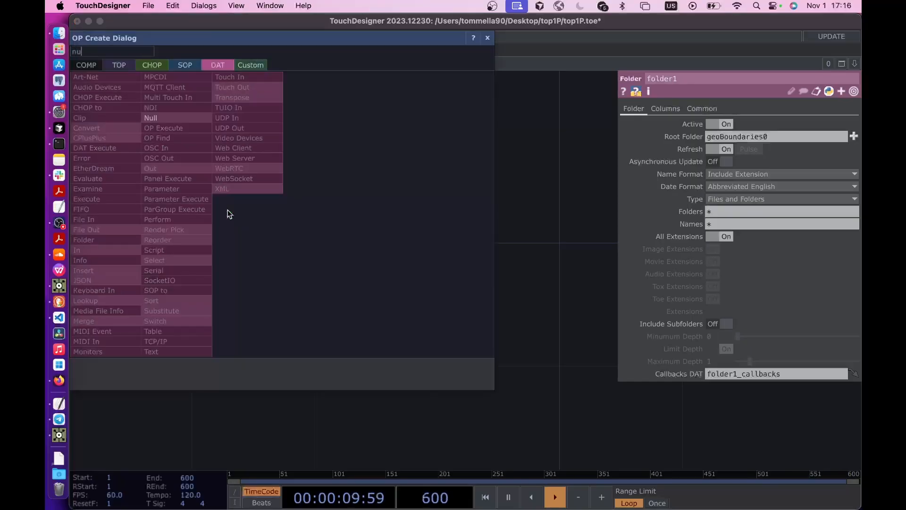
click(169, 118)
click(548, 225)
scroll(556, 229, down, 5)
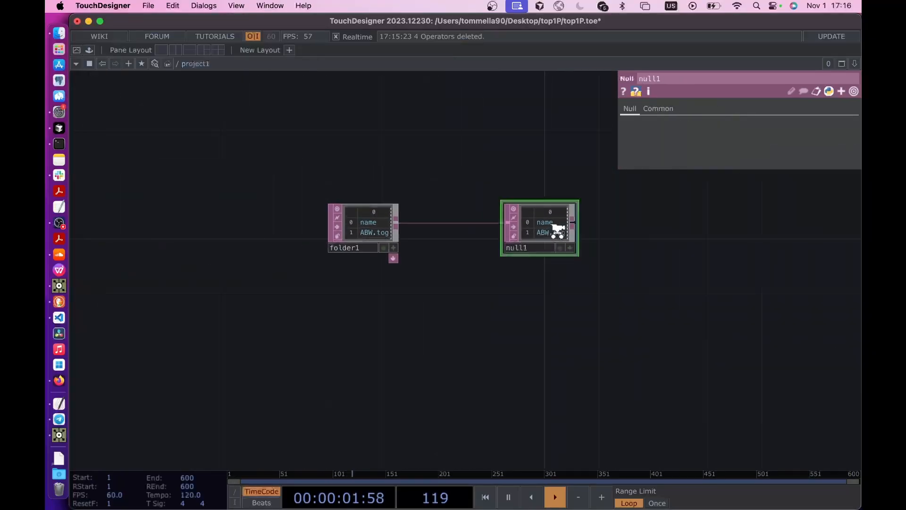
- Rename the Null DAT as countriesData
scroll(490, 233, up, 5)
click(440, 262)
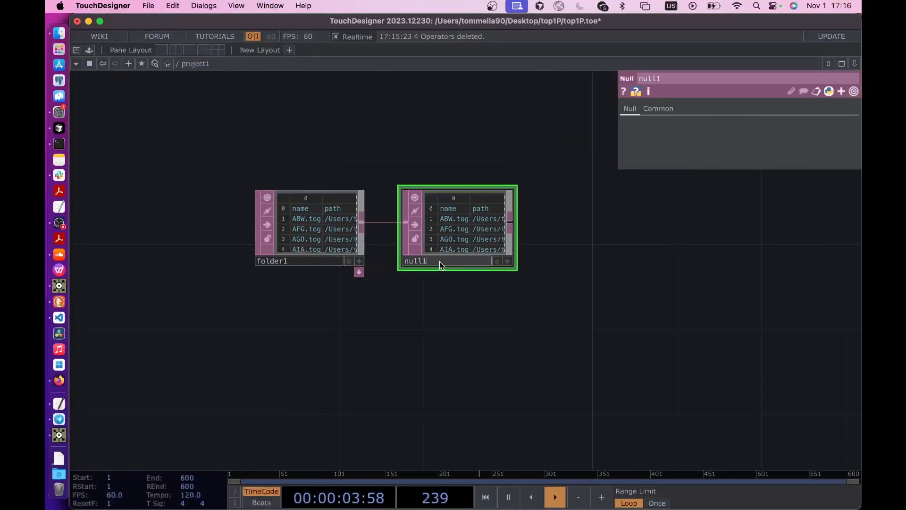
text(countriesData)
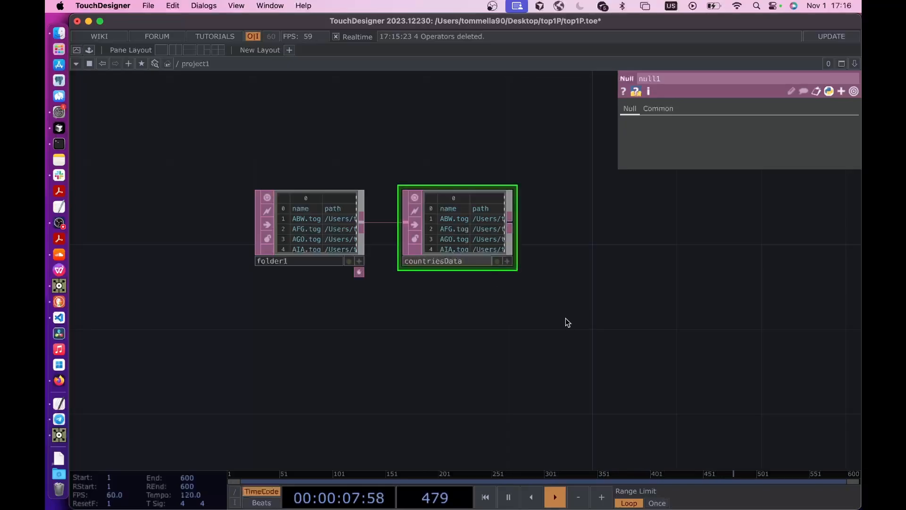
key(Return)
scroll(408, 203, right, 5)
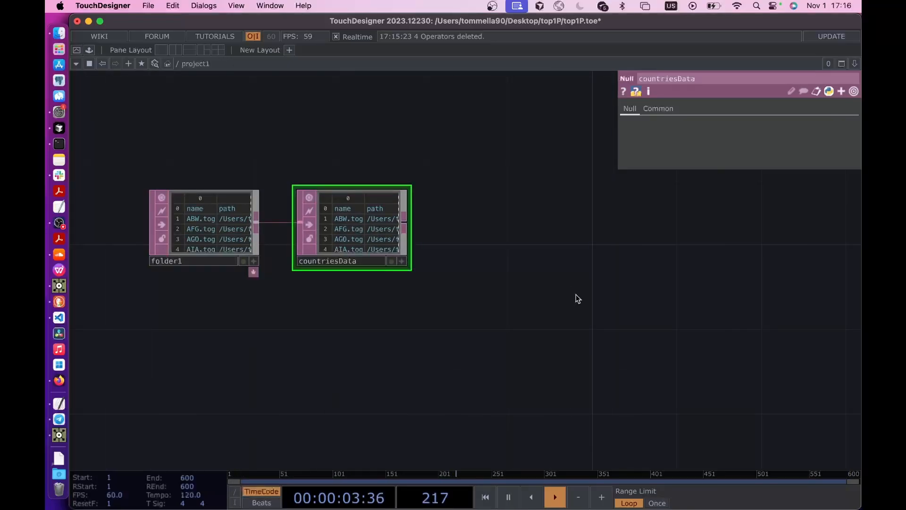
scroll(501, 269, right, 3)
scroll(496, 267, right, 3)
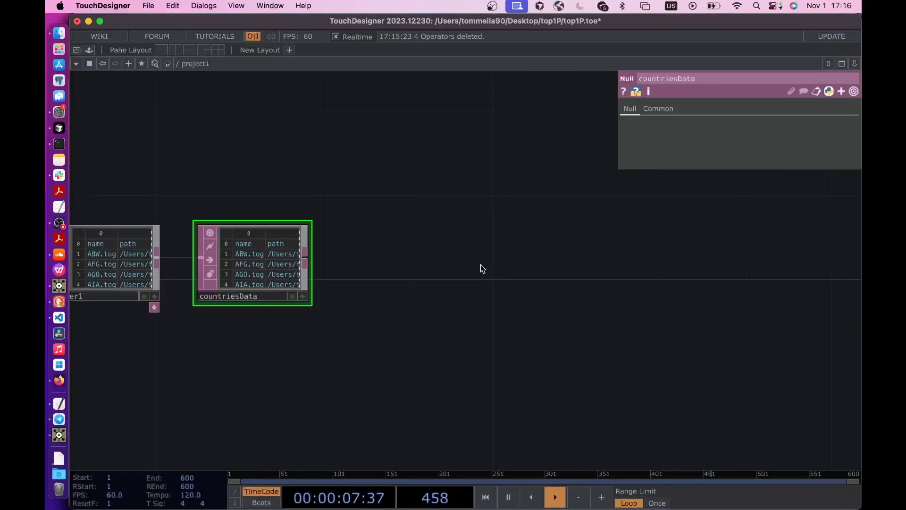
- Add a Geometry COMP to the project1 network, spaced away from the countriesData Null DAT
key(Tab)
click(284, 118)
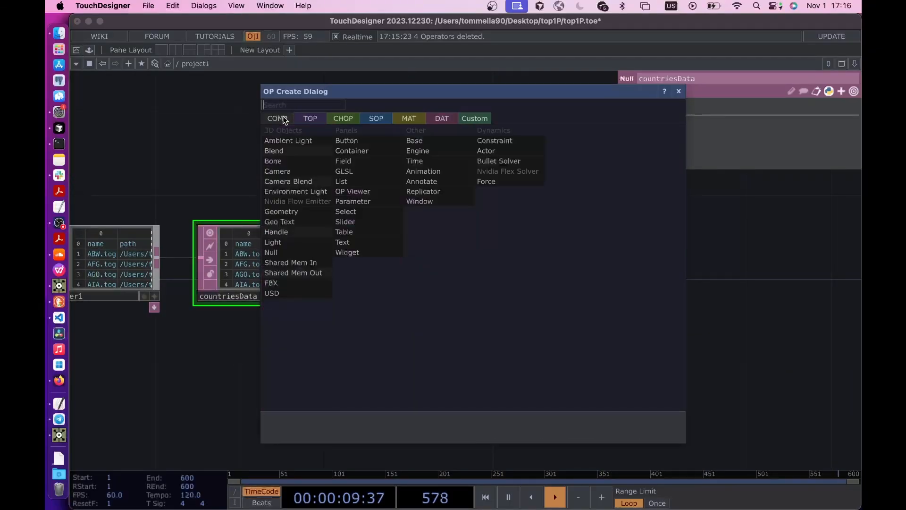
text(geo)
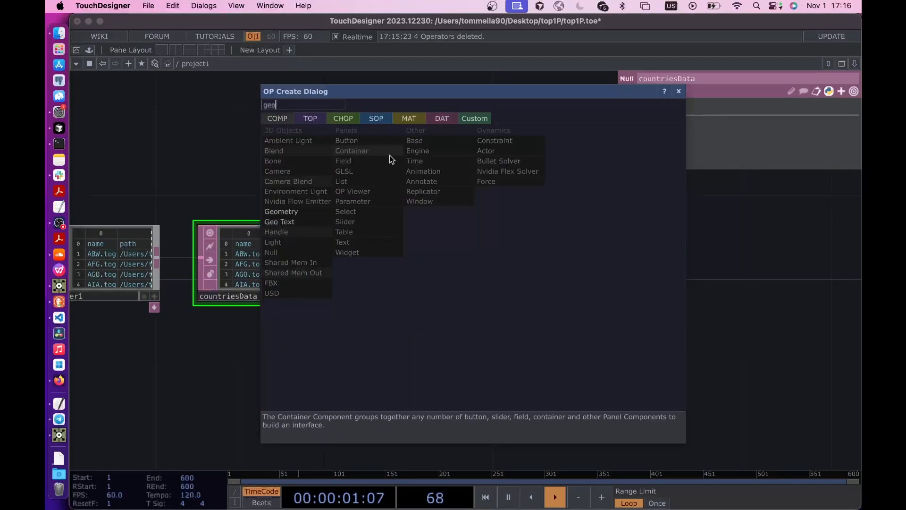
click(281, 211)
click(486, 279)
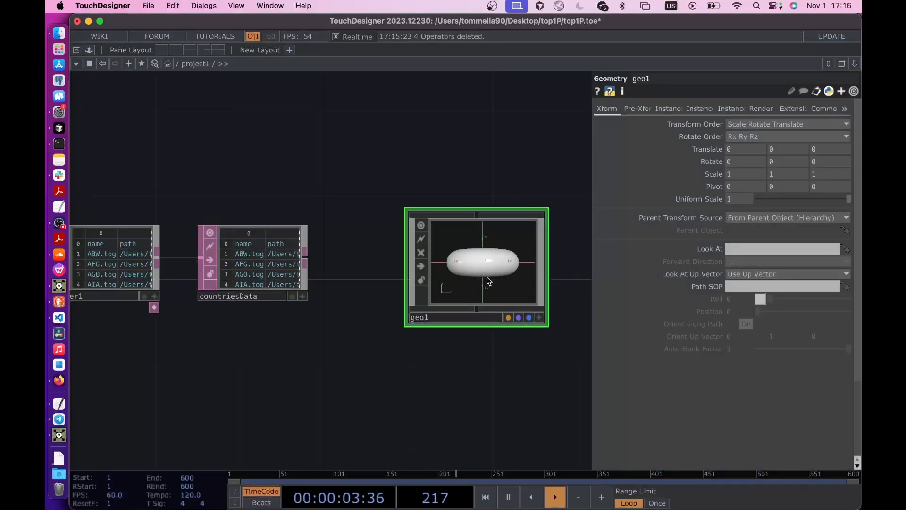
drag(487, 280, 508, 280)
- Inside geo1, delete the default torus and add a File In SOP in its place
double_click(489, 279)
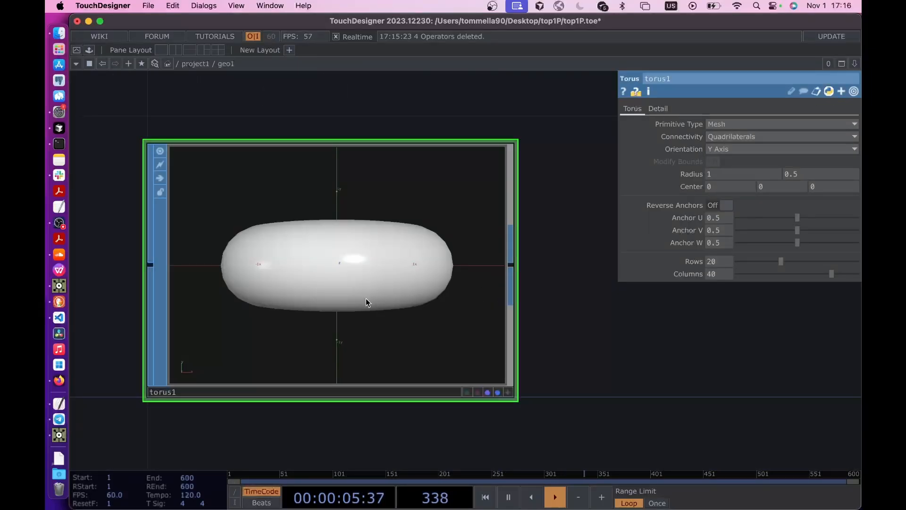
key(Delete)
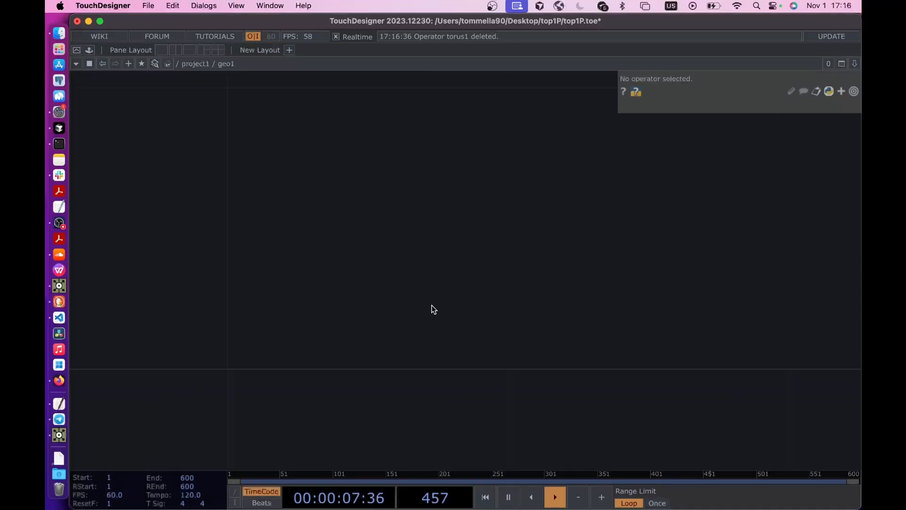
key(Tab)
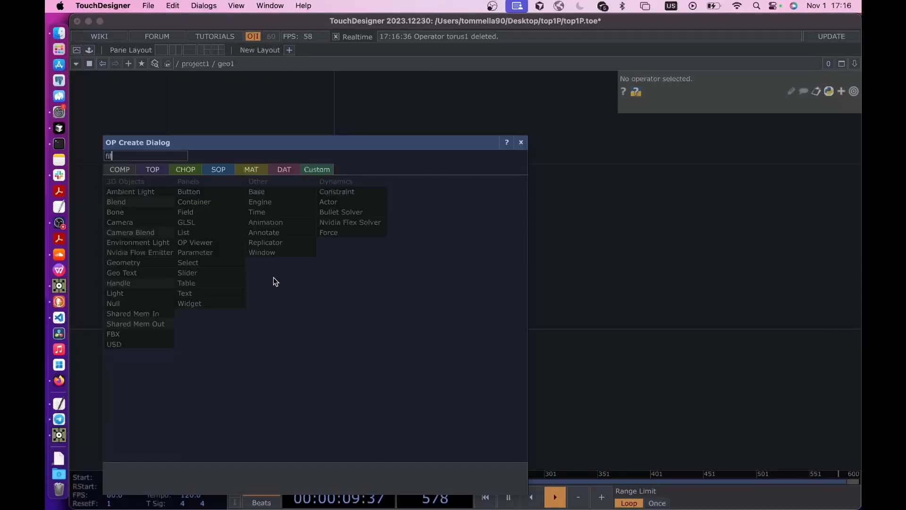
text(fil)
click(226, 174)
click(192, 248)
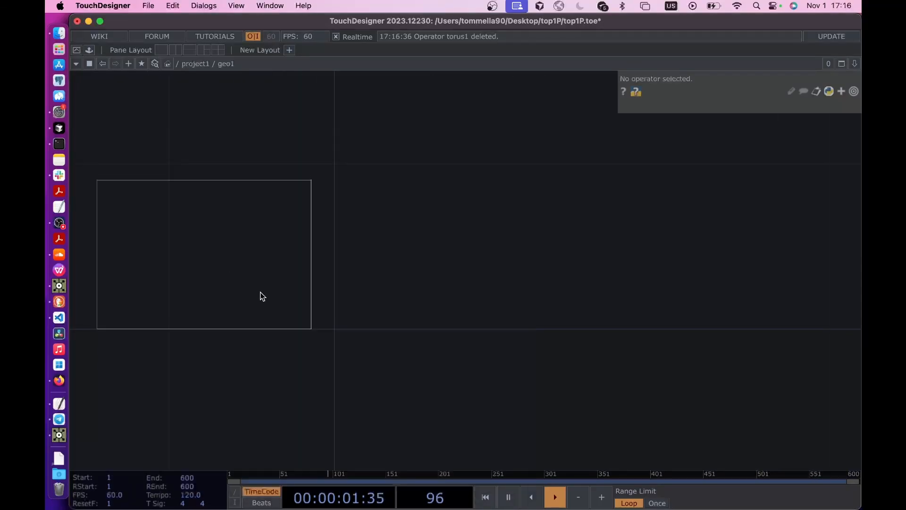
click(312, 322)
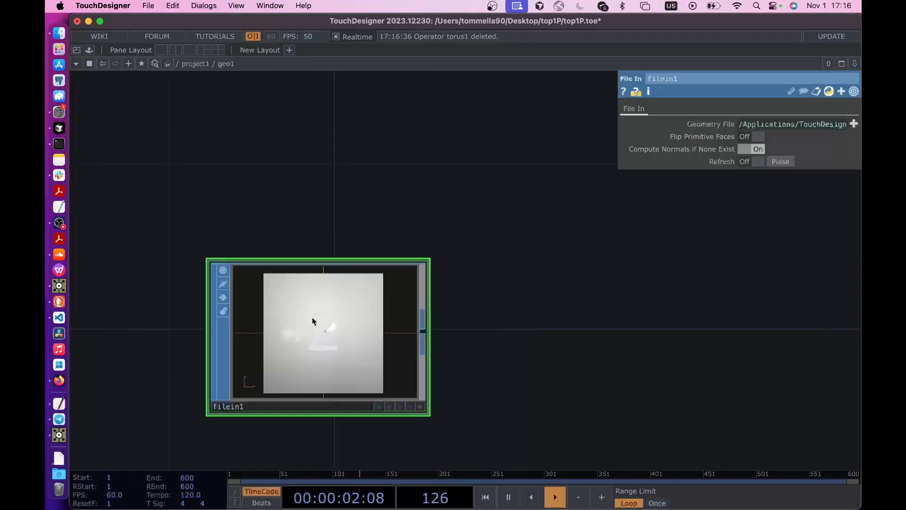
- Turn on the File In SOP's display and render flags and switch its Geometry File from the default expression to an empty constant
click(772, 127)
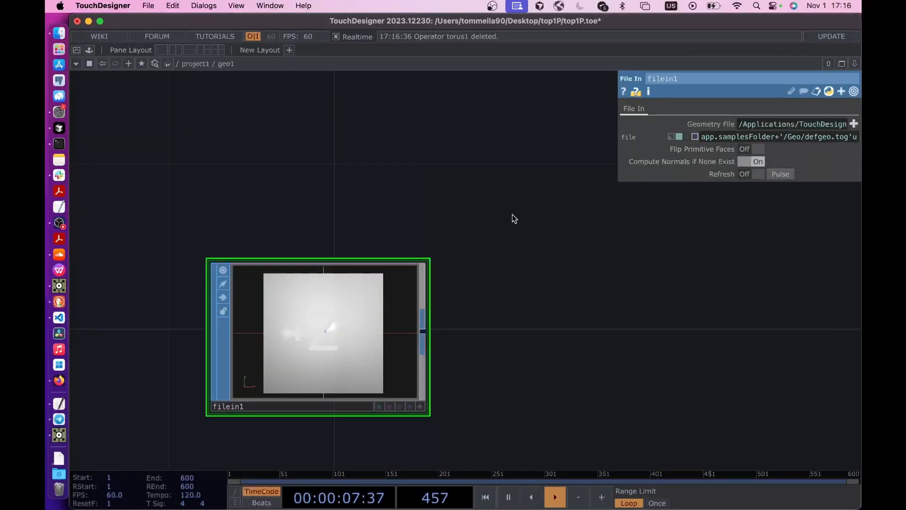
click(401, 408)
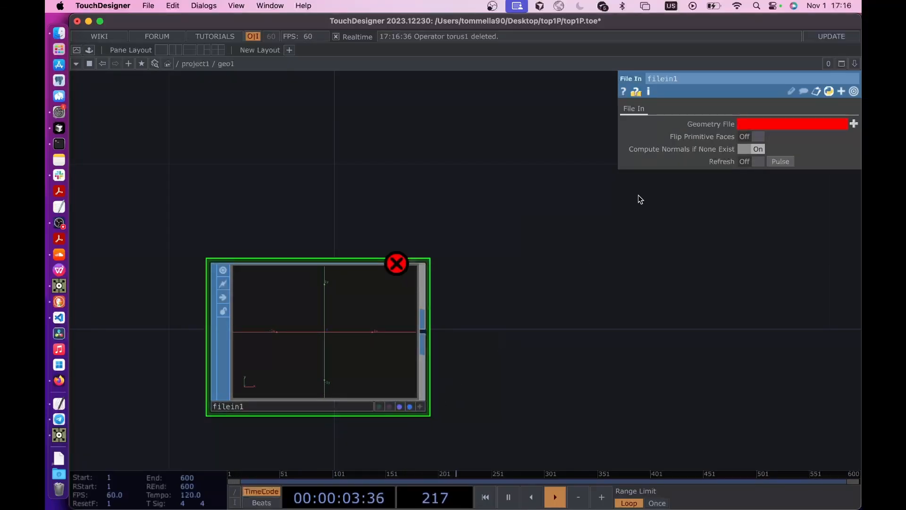
click(702, 132)
click(706, 125)
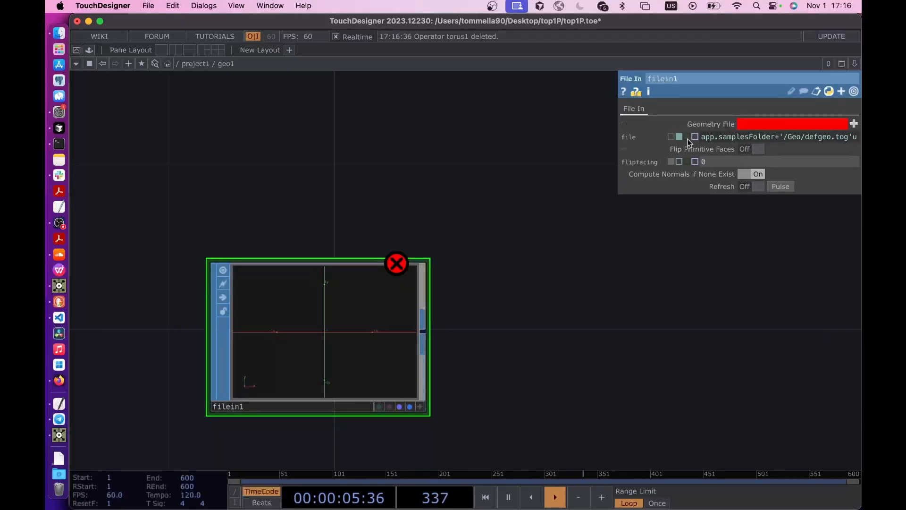
click(674, 137)
scroll(429, 300, down, 3)
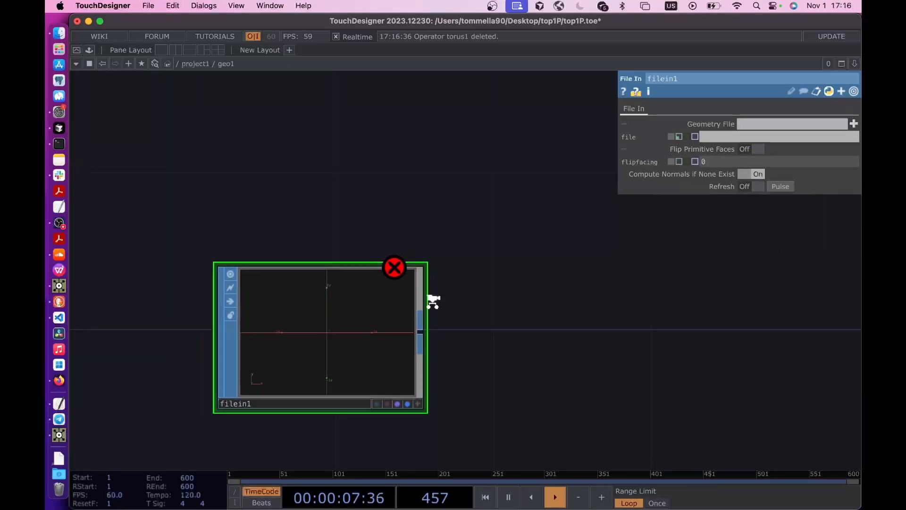
- Return to project1 and customize the geo1 component with a string parameter named Country
key(u)
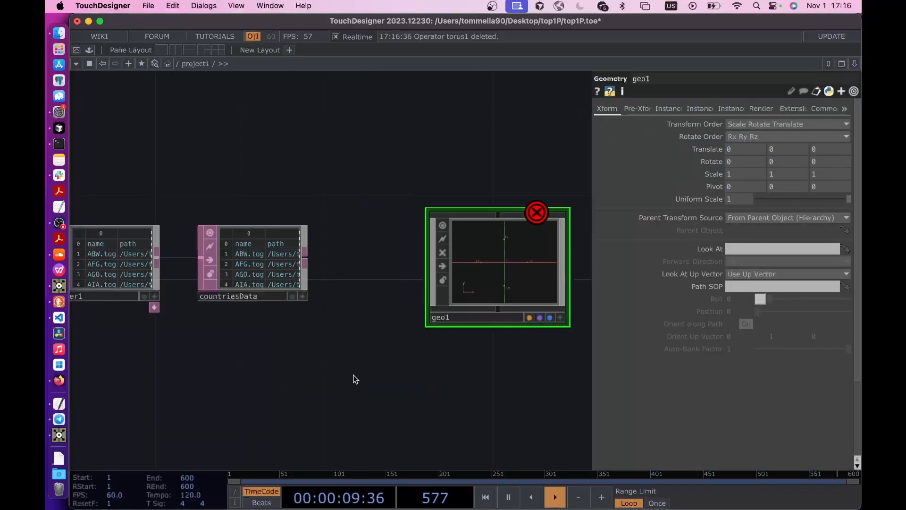
drag(356, 356, 319, 356)
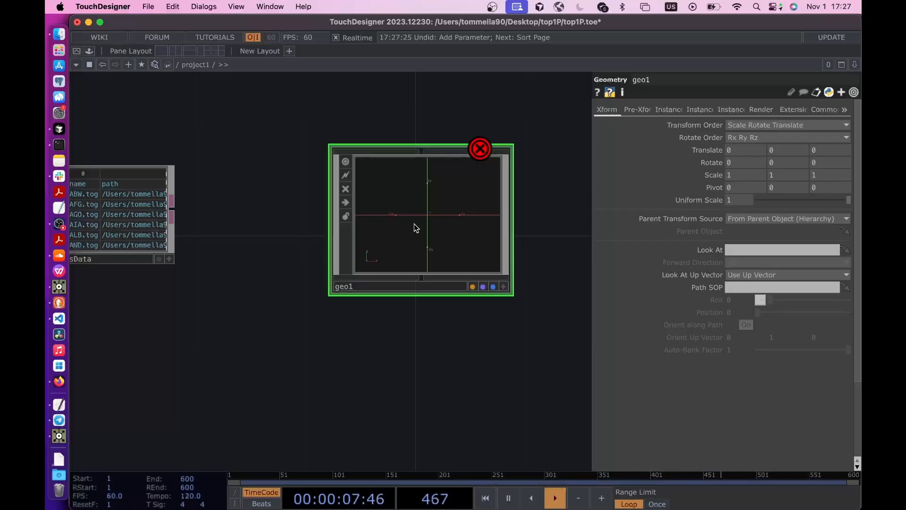
right_click(416, 228)
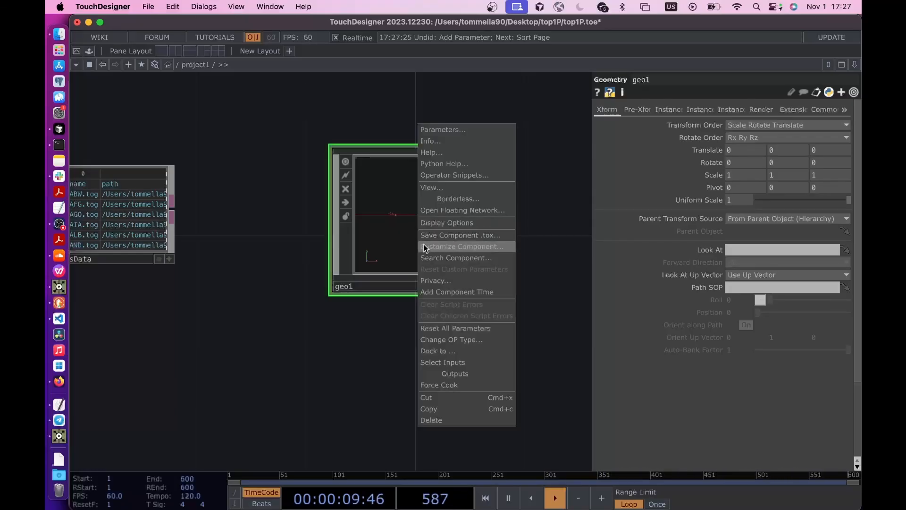
click(479, 248)
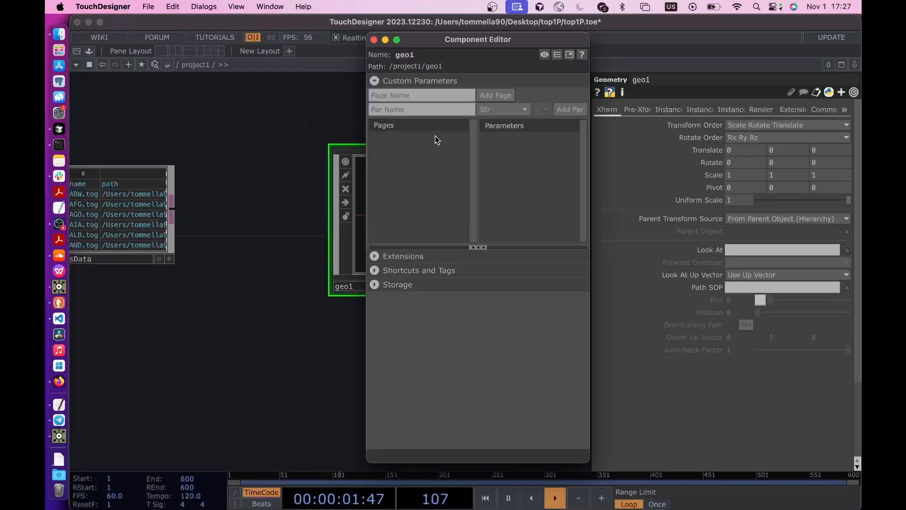
click(406, 110)
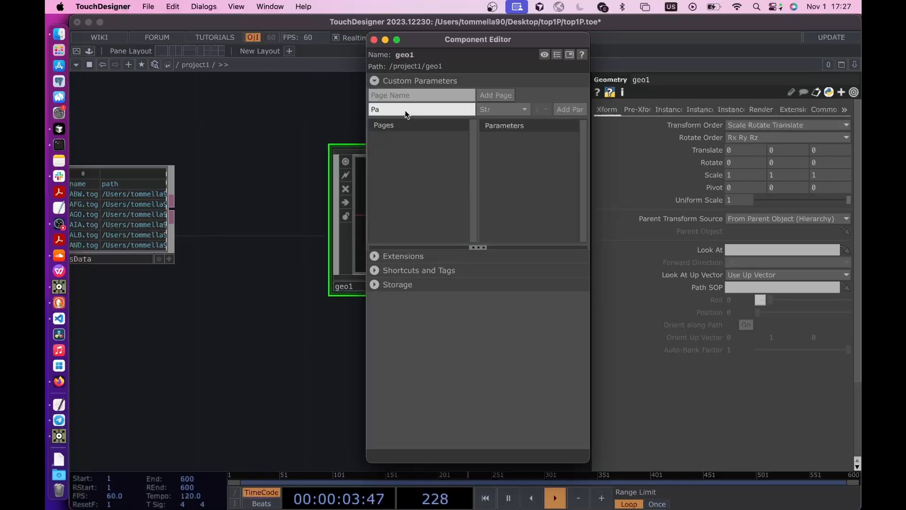
key(BackSpace)
key(BackSpace)
key(BackSpace)
key(BackSpace)
text(Country)
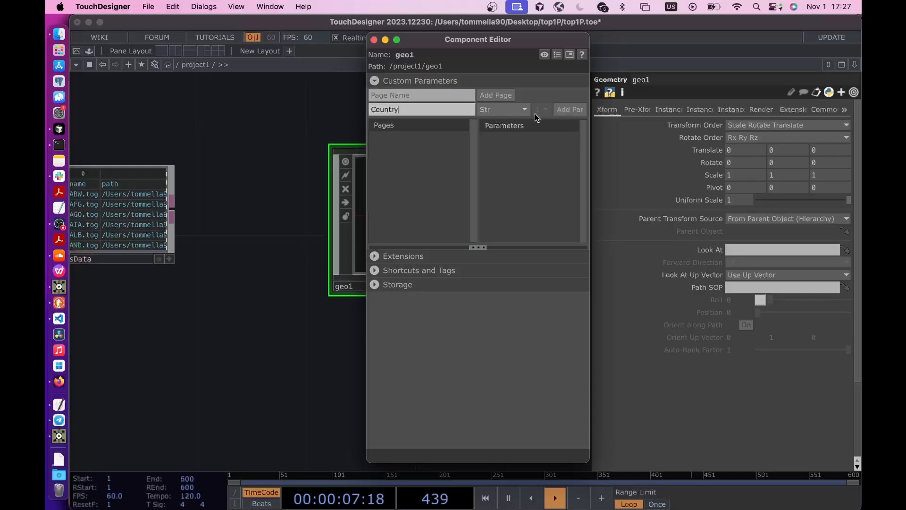
click(570, 111)
- Add a second string parameter named Country Path to geo1 and show its Custom parameter page
click(427, 112)
text(Countr)
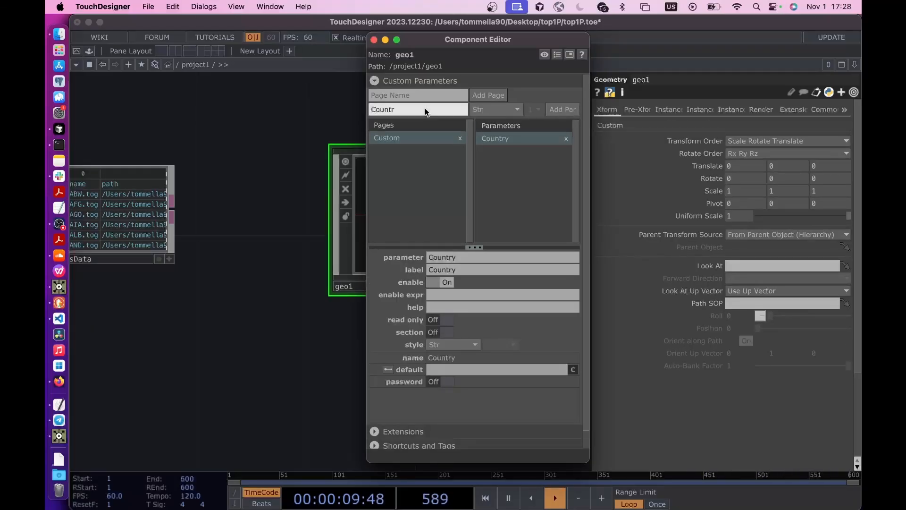
text(y Path)
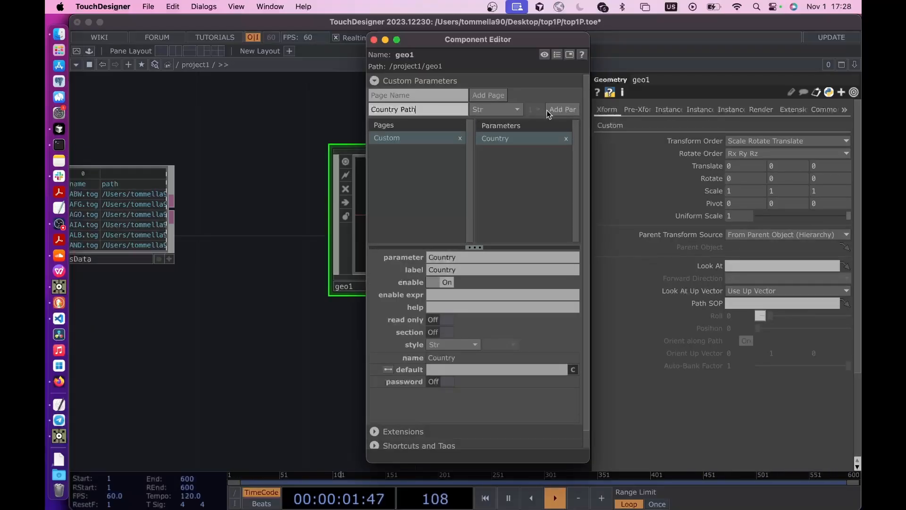
click(562, 110)
click(374, 39)
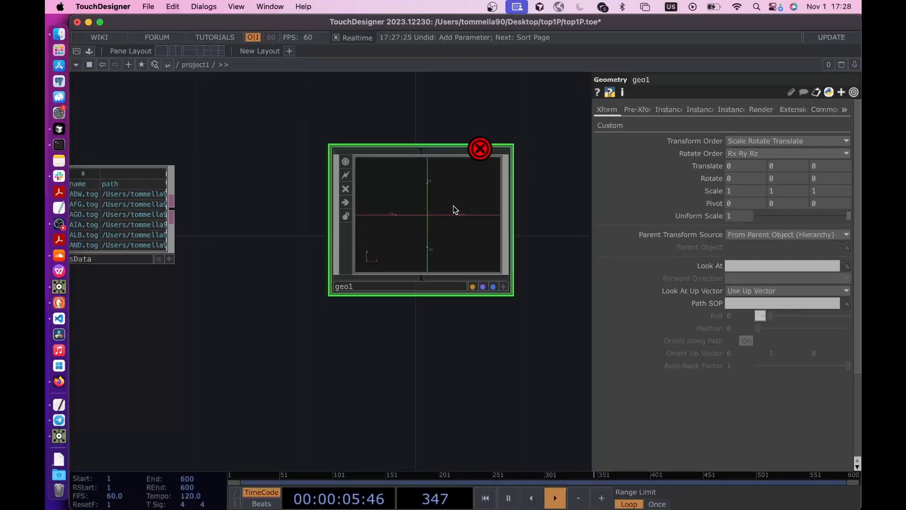
key(p)
key(p)
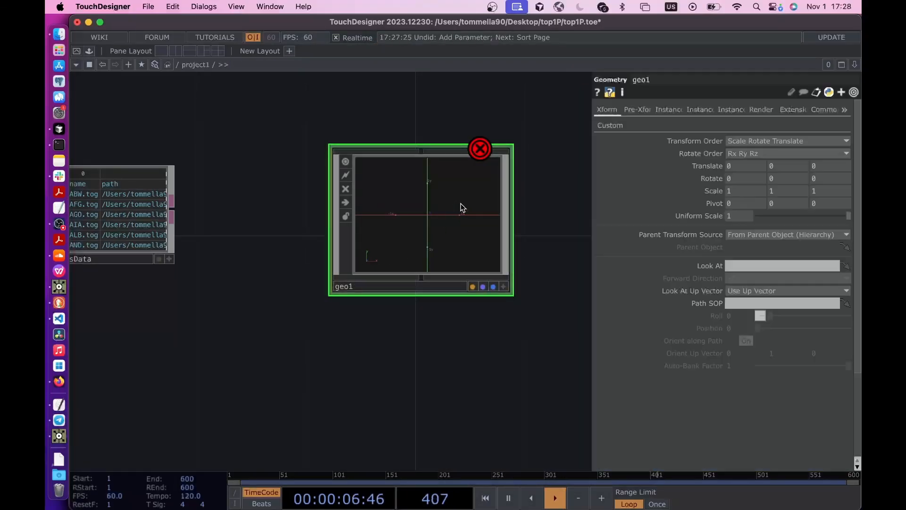
click(610, 125)
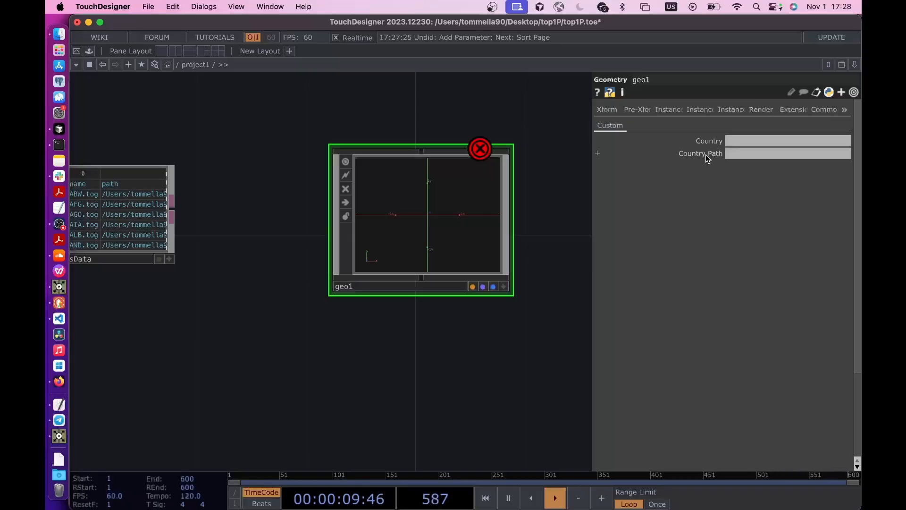
- Rename the geo1 component as country1
click(372, 285)
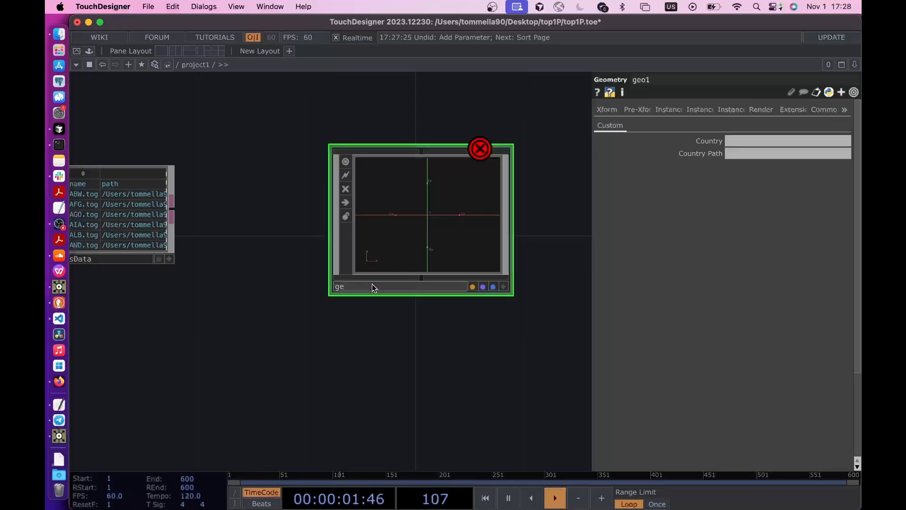
text(country1)
key(Return)
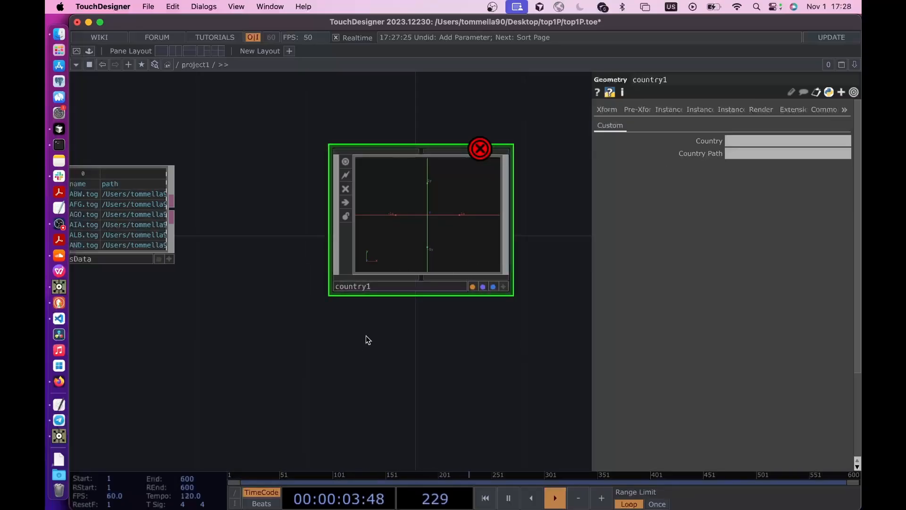
- Reference the countriesData table in country1's Country parameter with the expression op('countriesData')[1, 'path']
drag(276, 323, 437, 319)
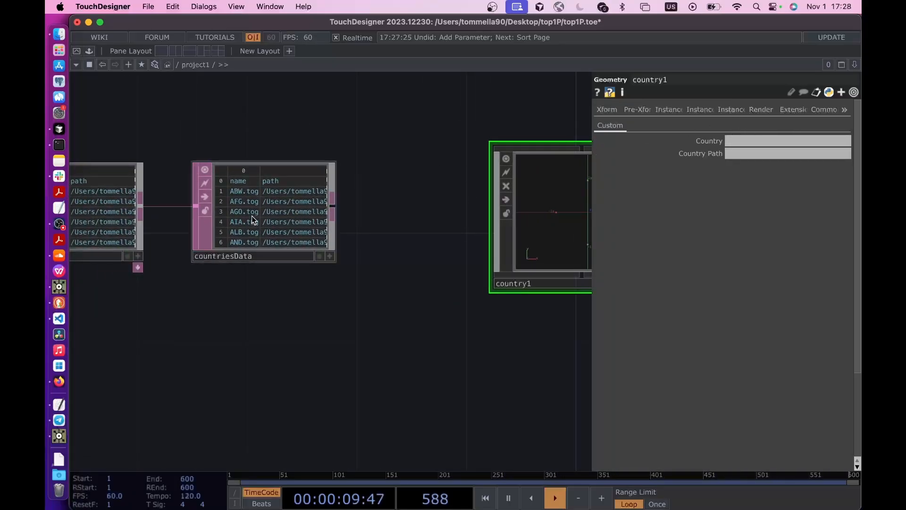
drag(244, 218, 718, 137)
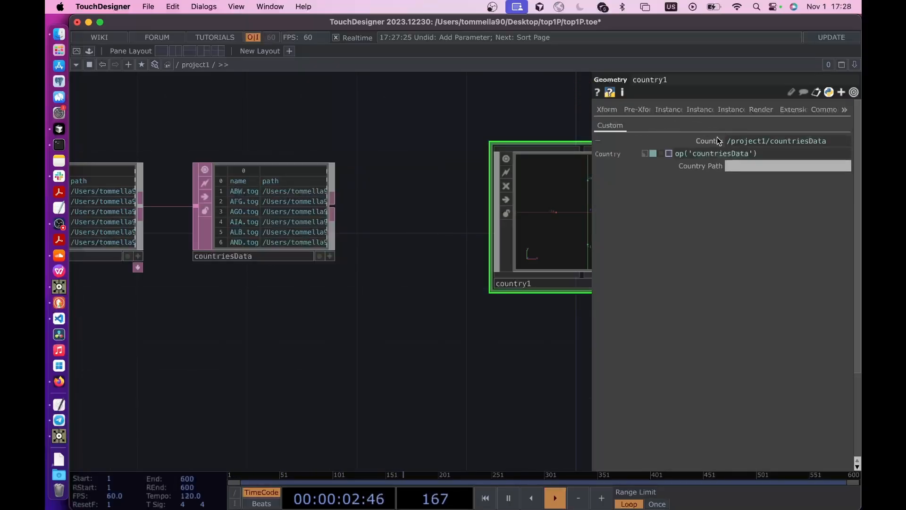
click(763, 154)
scroll(242, 196, up, 3)
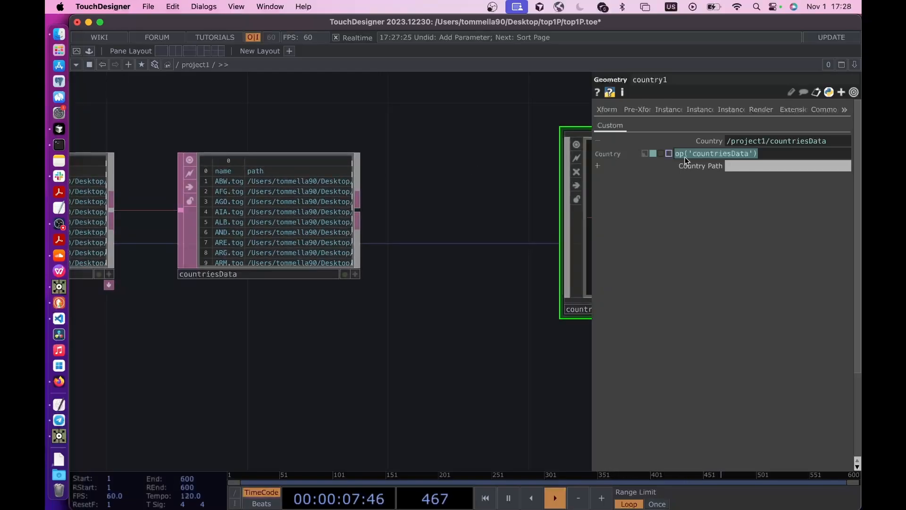
click(774, 154)
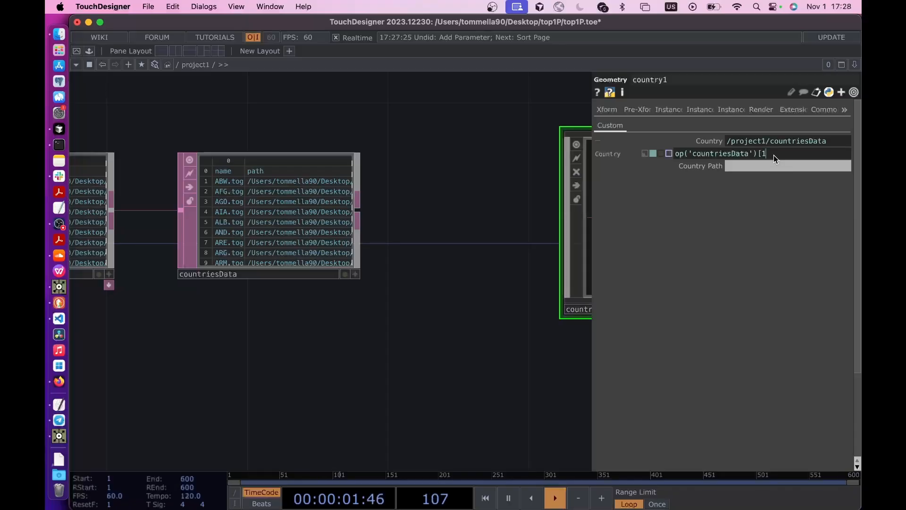
text([1,)
key(BackSpace)
key(BackSpace)
text(th)
key(Return)
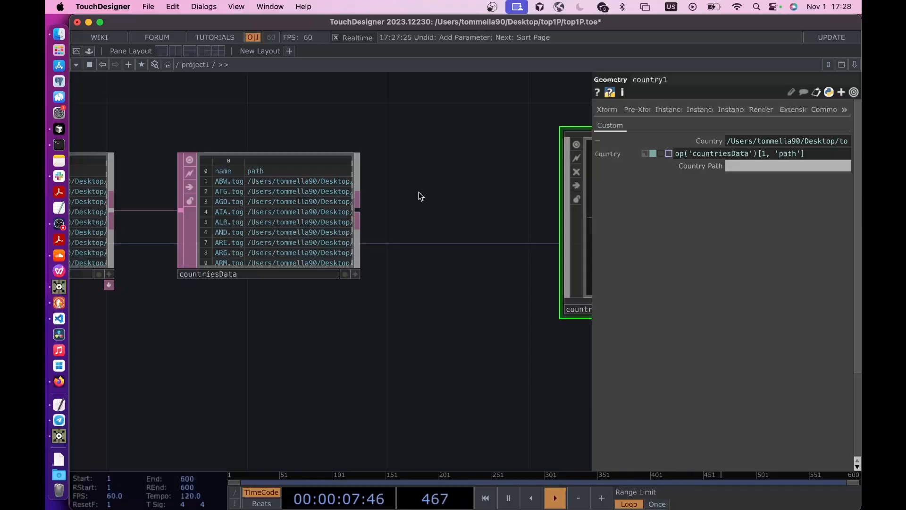
- Replace the row index in the Country expression with me.digits, giving op('countriesData')[me.digits, 'path']
drag(245, 311, 314, 288)
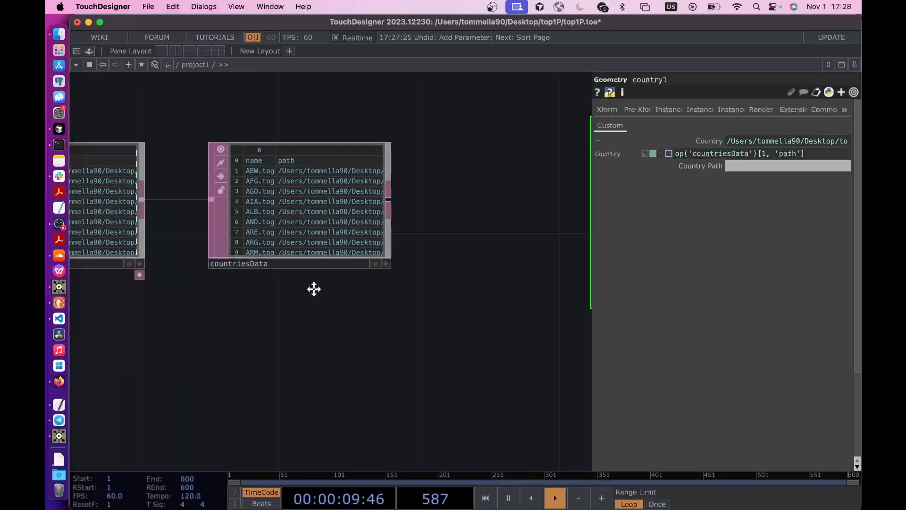
double_click(766, 156)
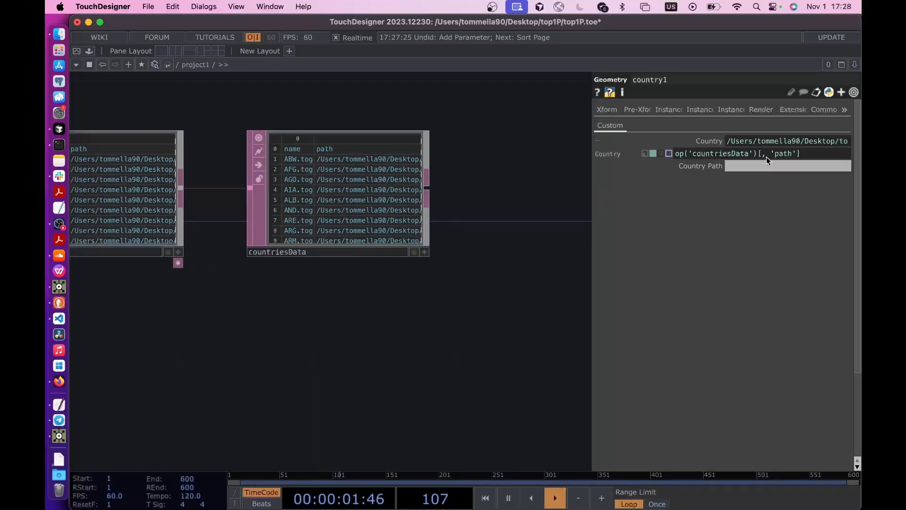
text(me.digits)
drag(521, 300, 336, 301)
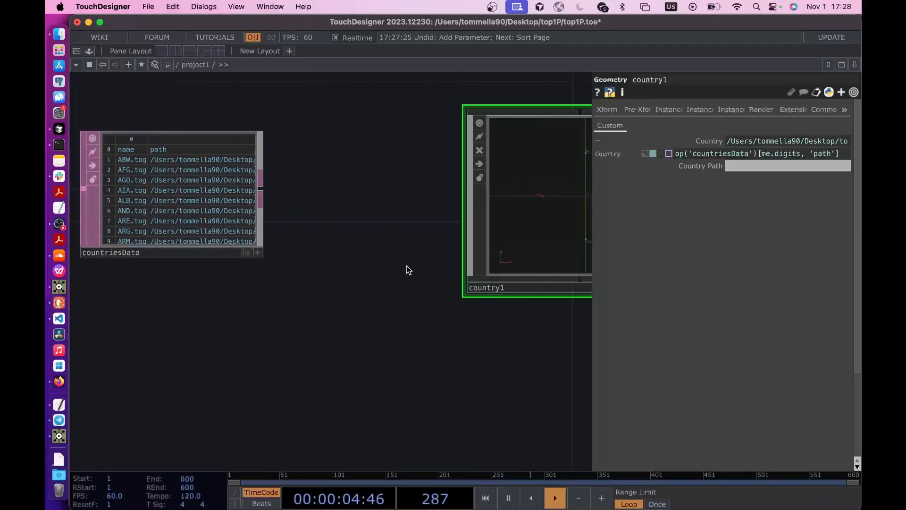
double_click(484, 289)
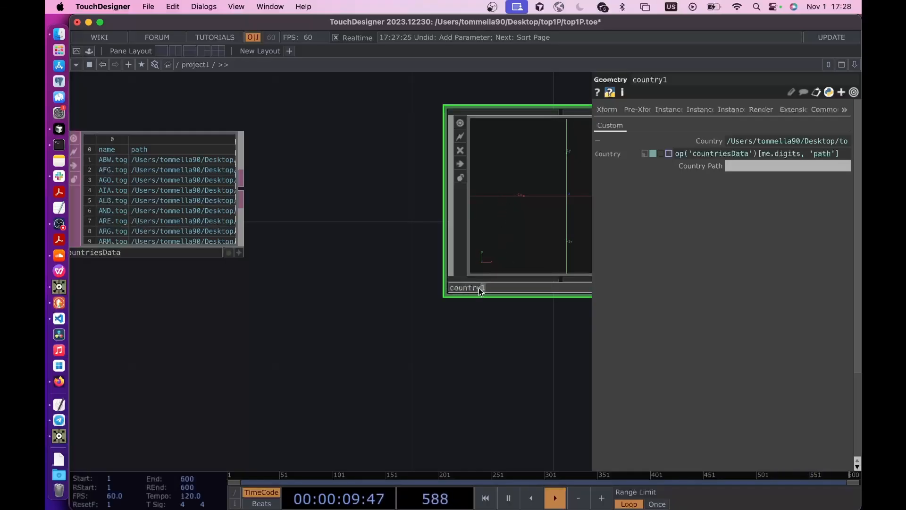
drag(248, 308, 333, 308)
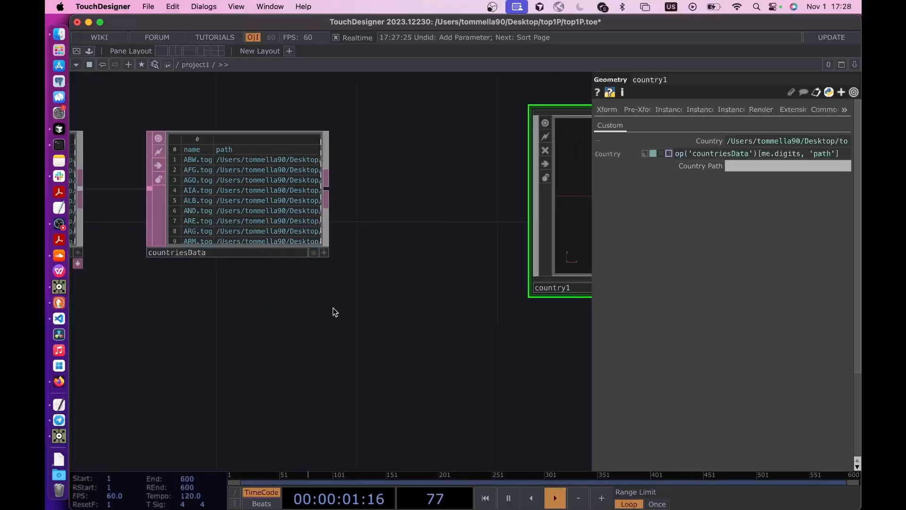
- Turn on the Base Name column and turn off the Name column in the folder1 DAT's output
click(254, 211)
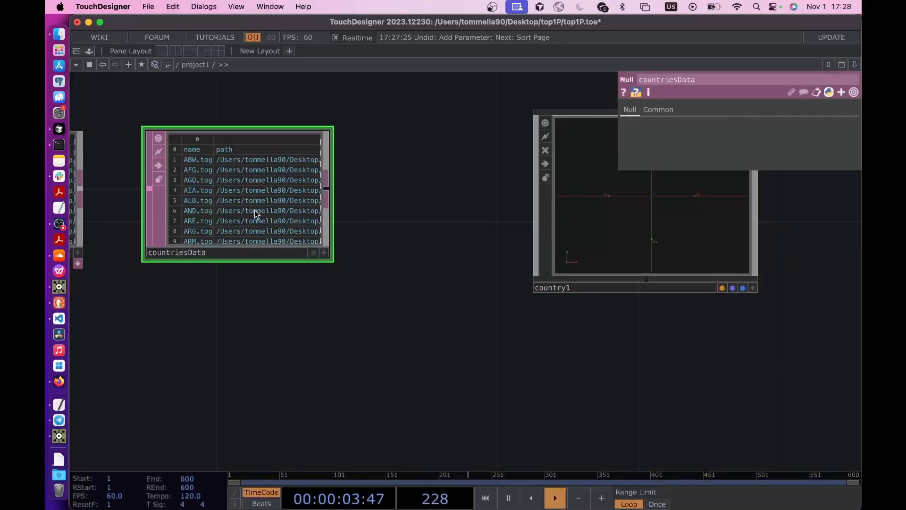
drag(175, 310, 330, 310)
drag(254, 318, 383, 319)
click(251, 218)
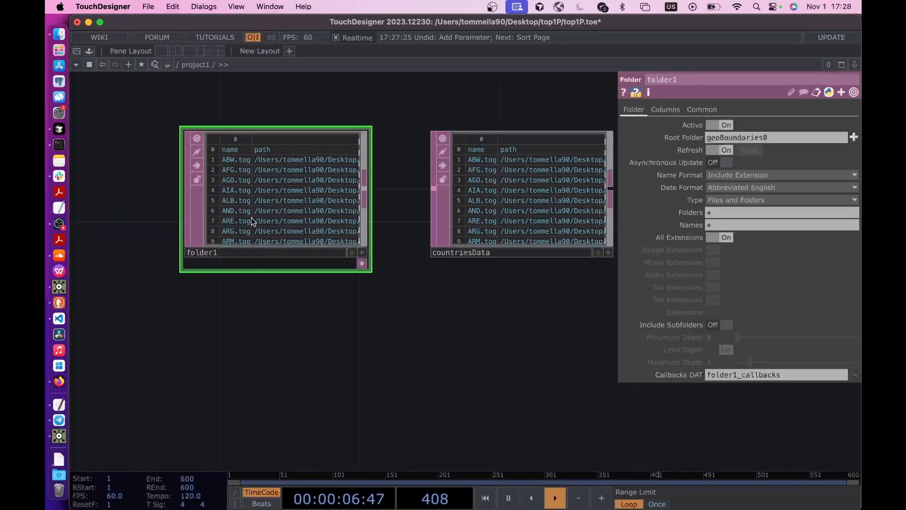
click(663, 111)
click(711, 138)
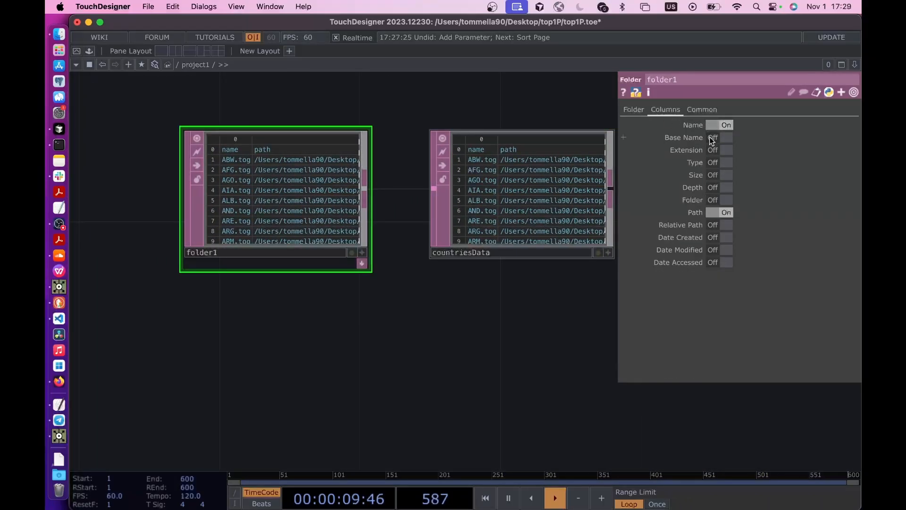
click(720, 126)
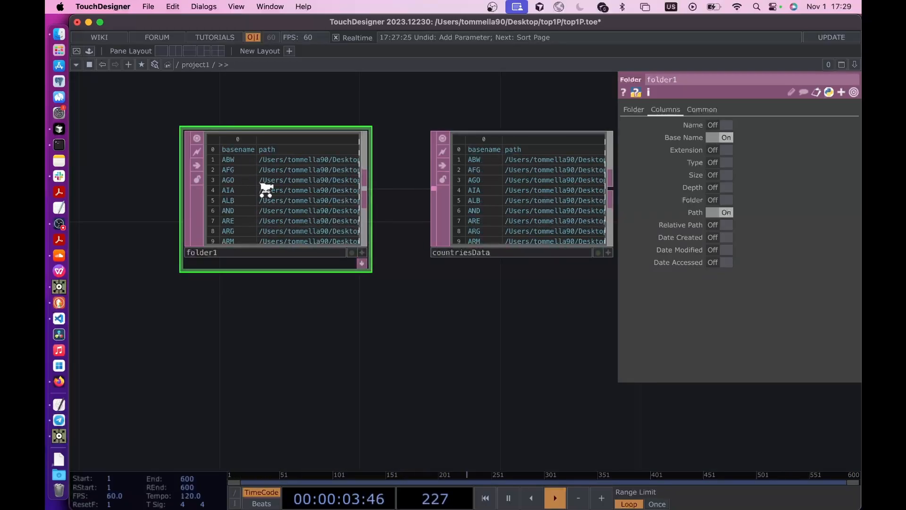
scroll(264, 191, up, 3)
scroll(425, 122, up, 1)
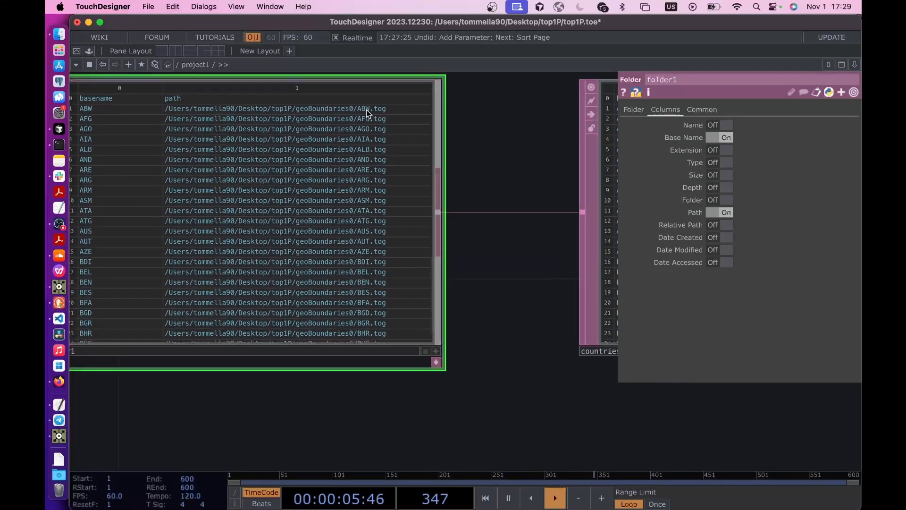
scroll(477, 289, down, 2)
scroll(477, 289, down, 3)
- Copy country1's Country expression into Country Path and evaluate it as the expression op('countriesData')[me.digits, 'path']
drag(331, 354, 94, 339)
drag(614, 348, 292, 334)
click(429, 222)
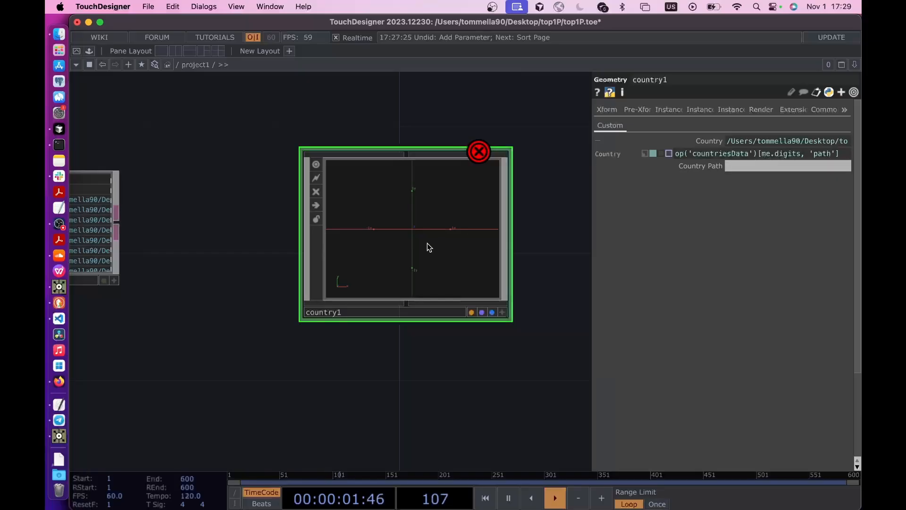
scroll(427, 242, down, 3)
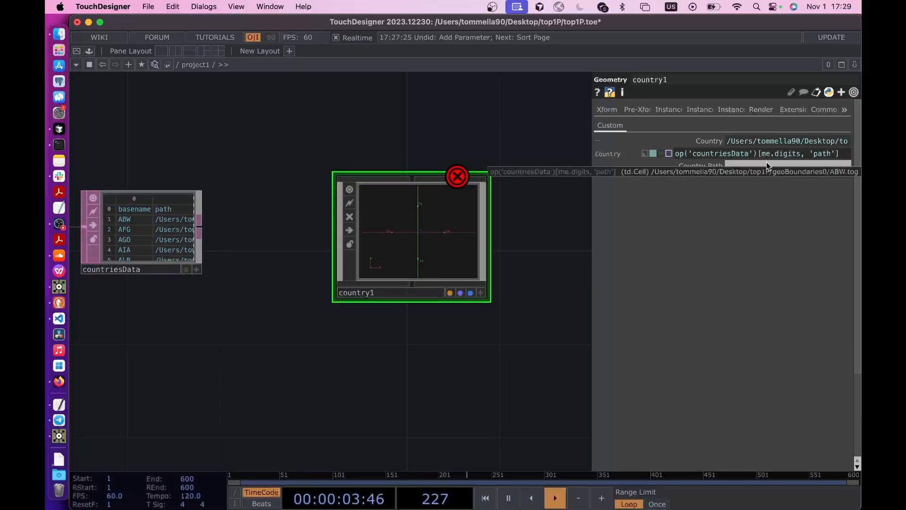
click(756, 154)
key(ctrl+c)
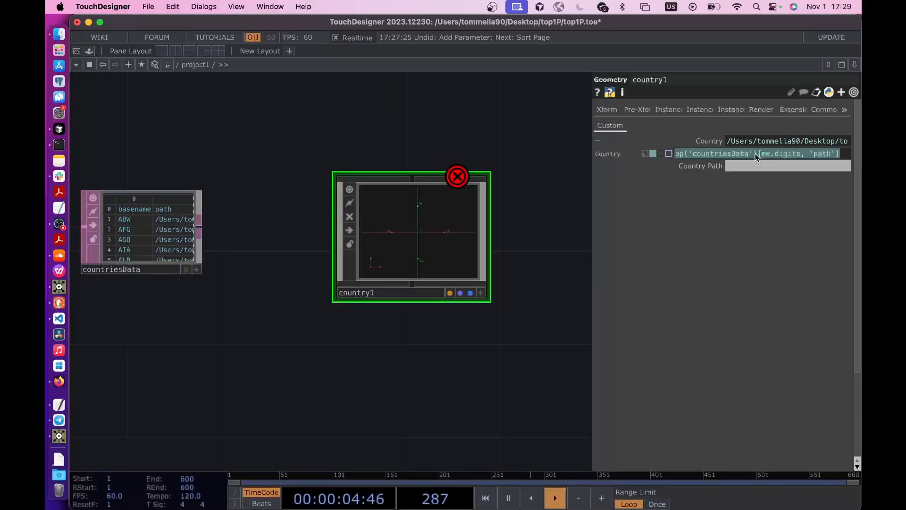
click(735, 168)
key(ctrl+v)
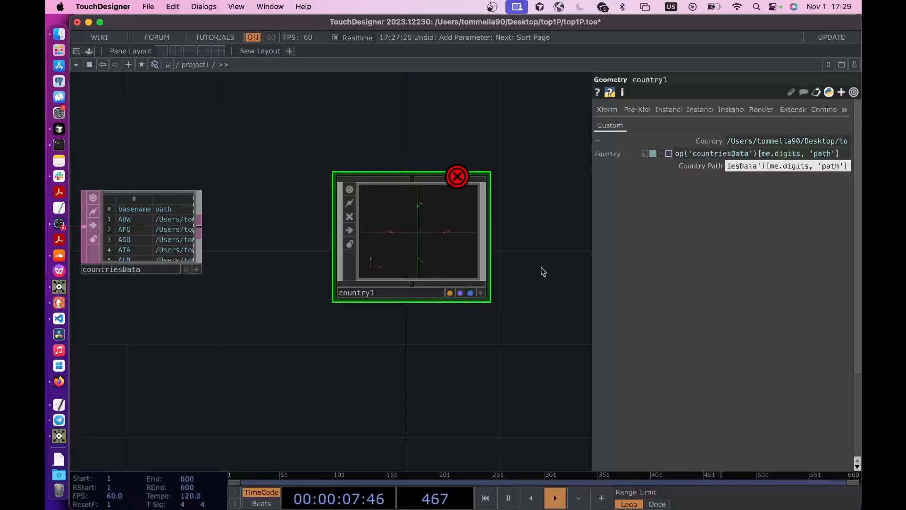
key(Return)
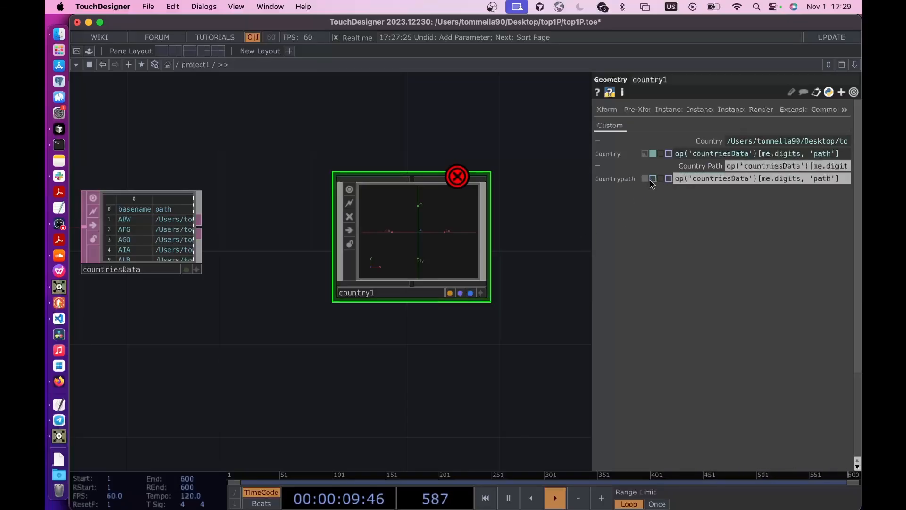
click(653, 179)
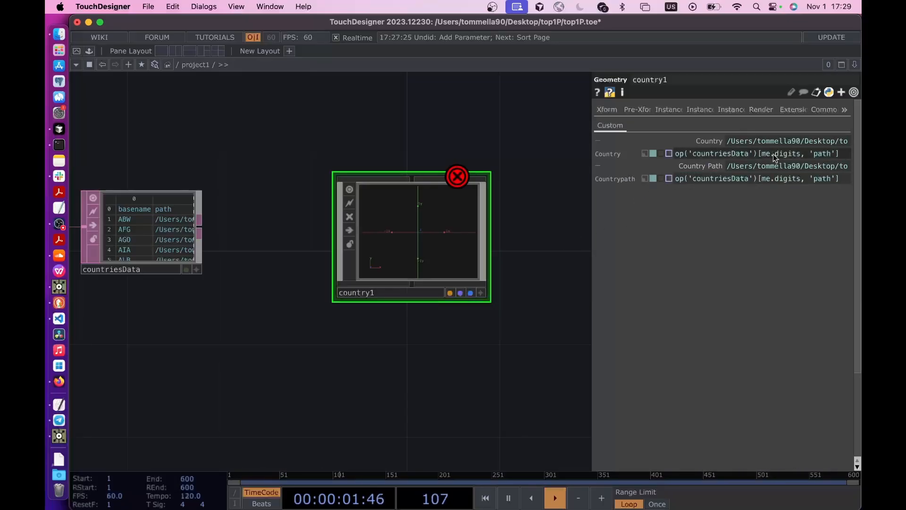
- Change country1's Country expression to op('countriesData')[me.digits, 'basename'] and review both custom parameters with more room
mouse_move(764, 159)
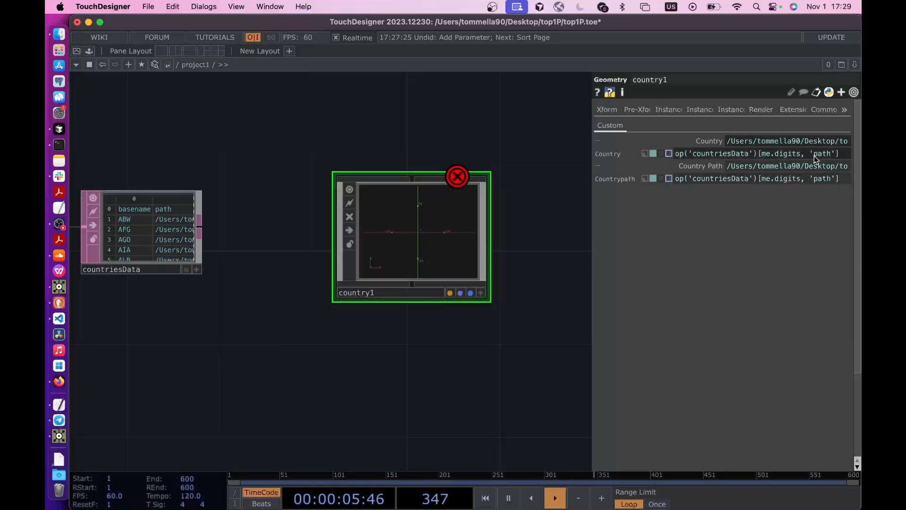
drag(814, 159, 831, 160)
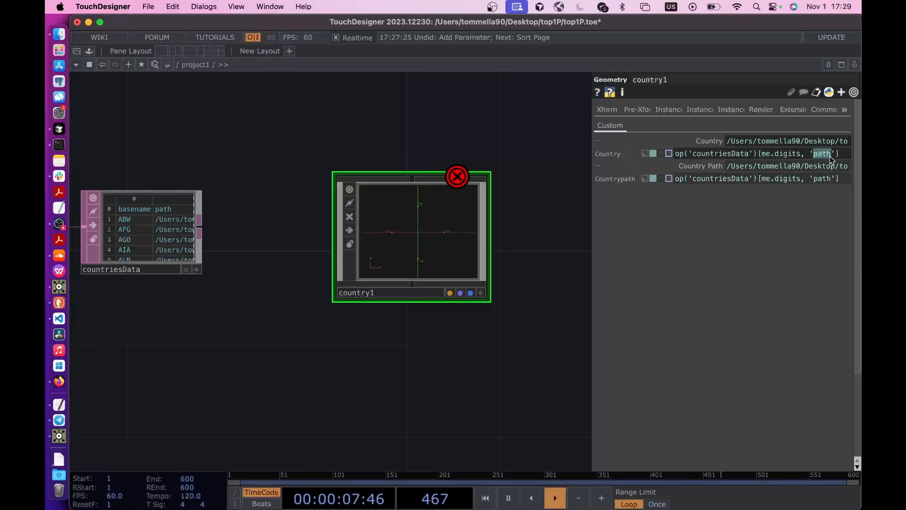
text(basename)
key(Return)
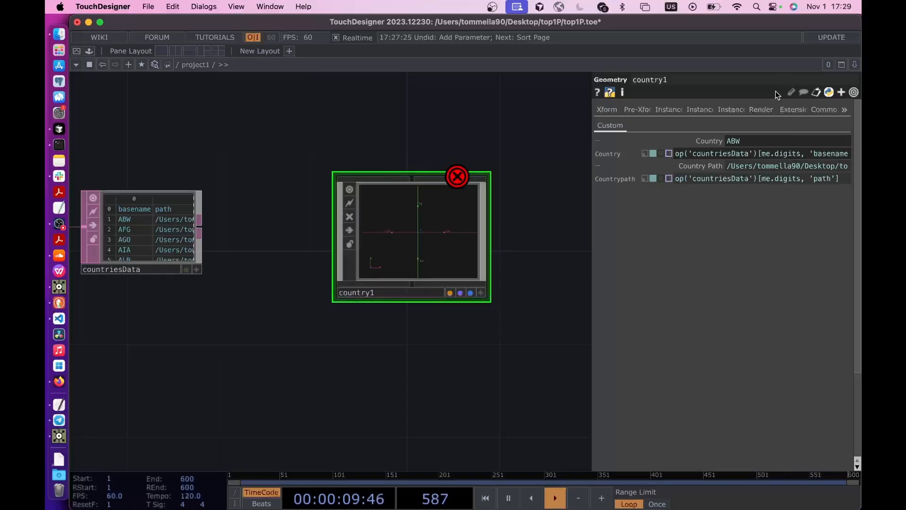
click(713, 141)
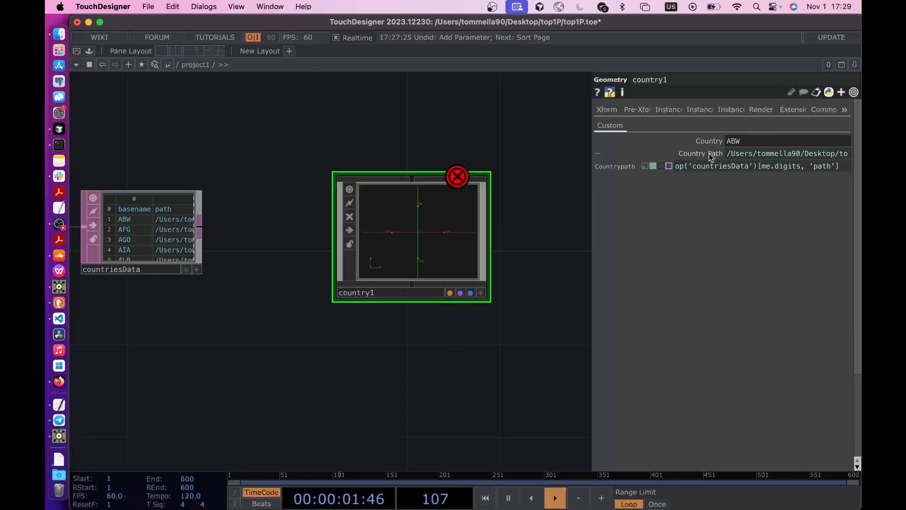
click(711, 157)
drag(593, 169, 506, 169)
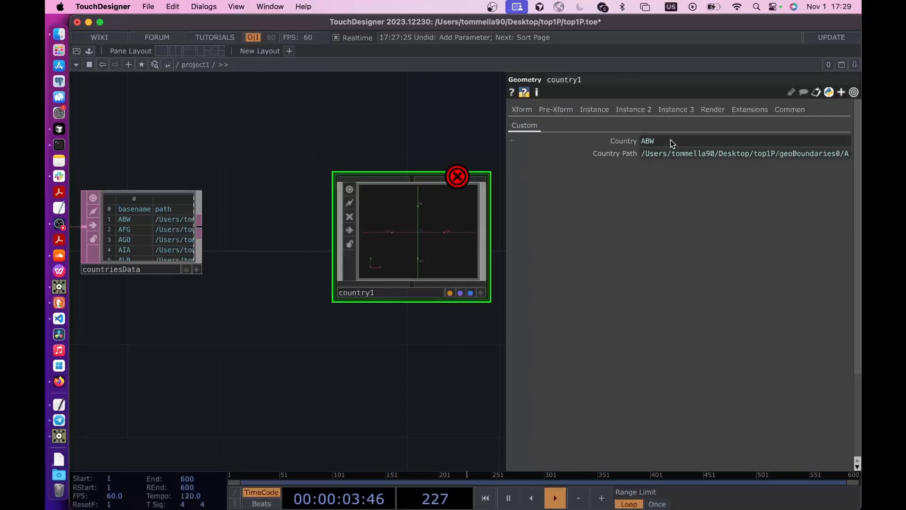
click(606, 143)
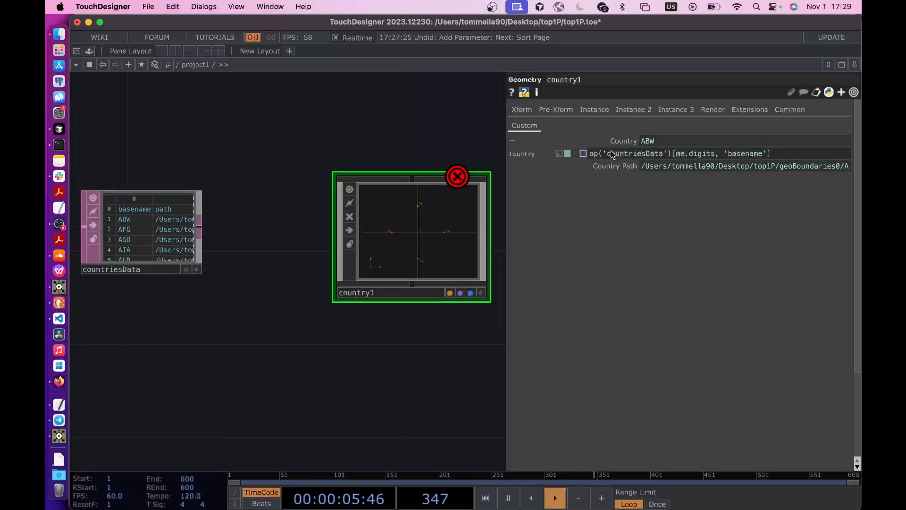
click(618, 165)
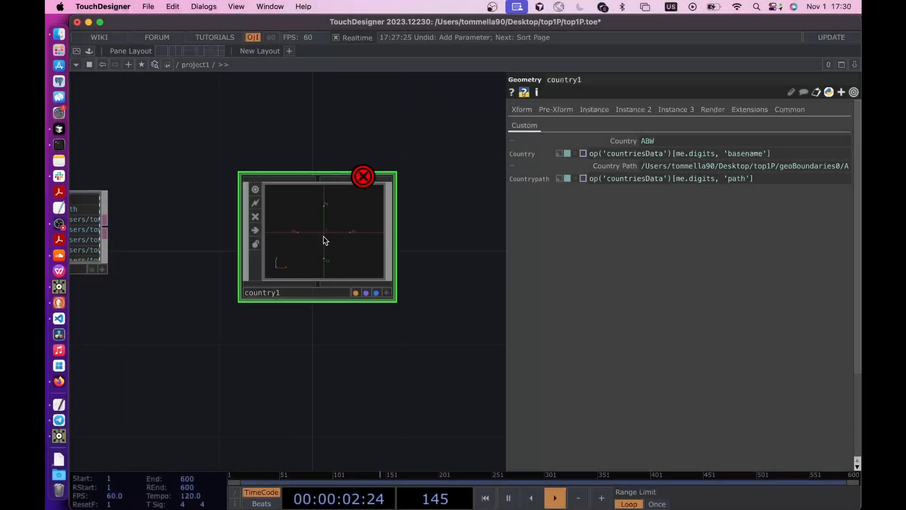
- Inside country1, set filein1's Geometry File to the expression parent().par.Countrypath
key(i)
mouse_move(332, 323)
mouse_down()
mouse_move(332, 289)
mouse_move(327, 330)
mouse_up()
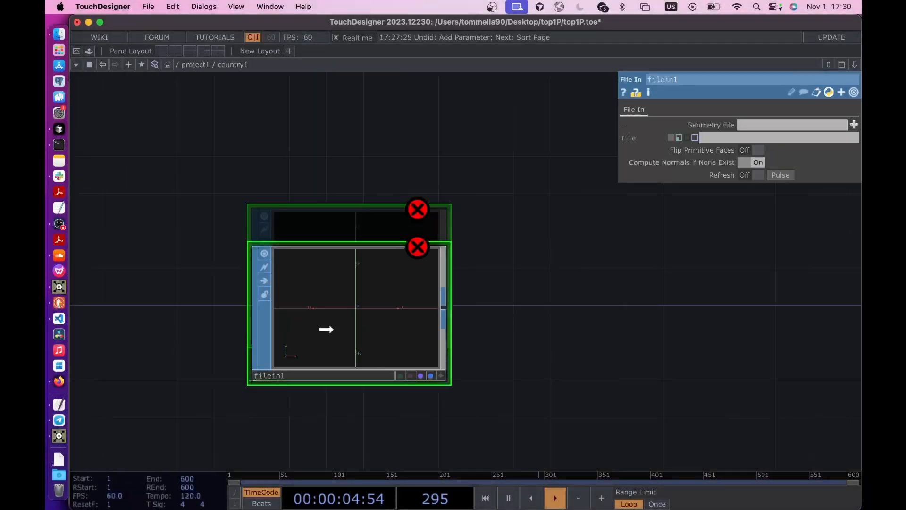
click(679, 138)
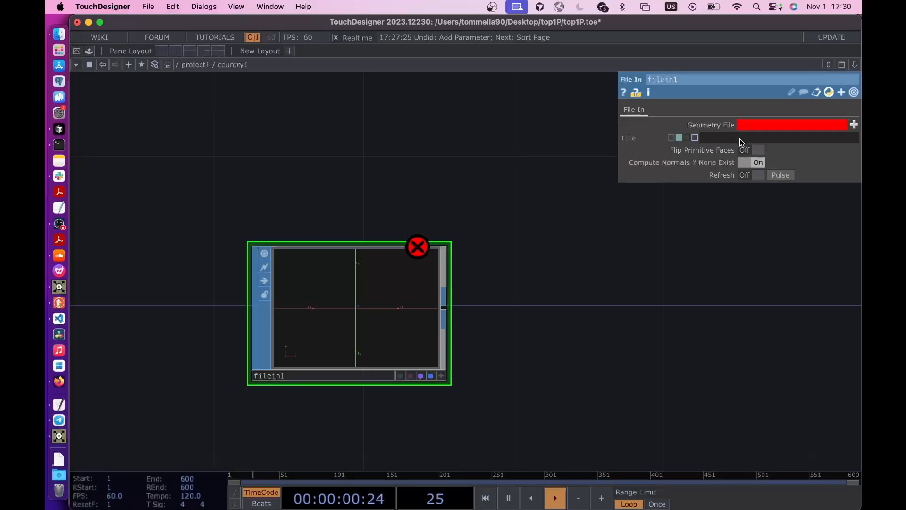
text(parent(*)
key(BackSpace)
text(())
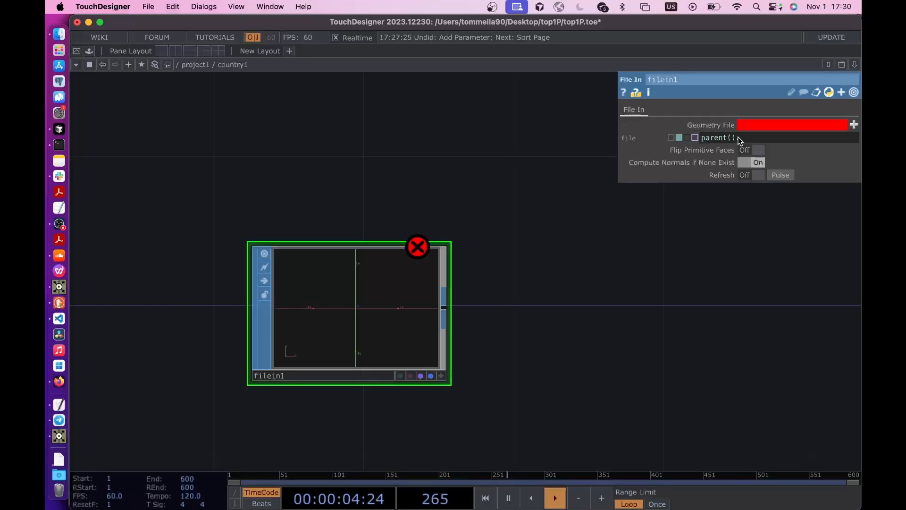
text(.par.)
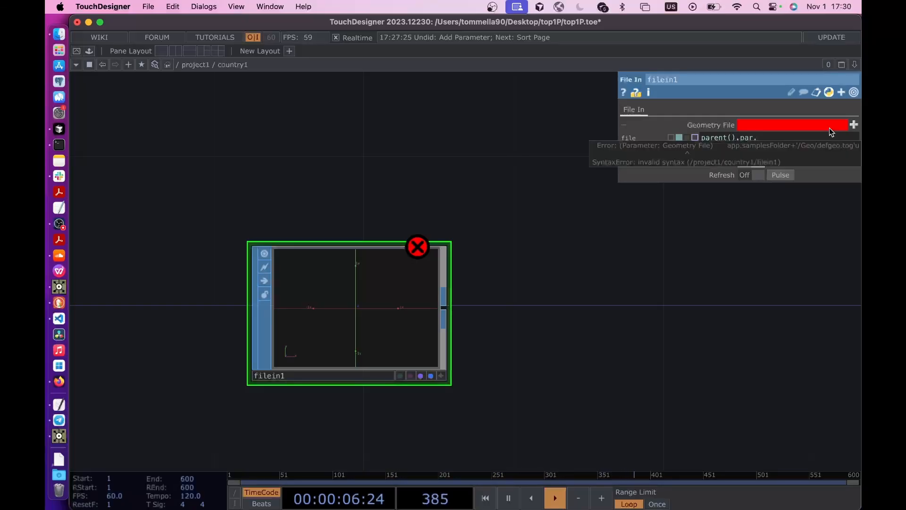
text(Countrypath)
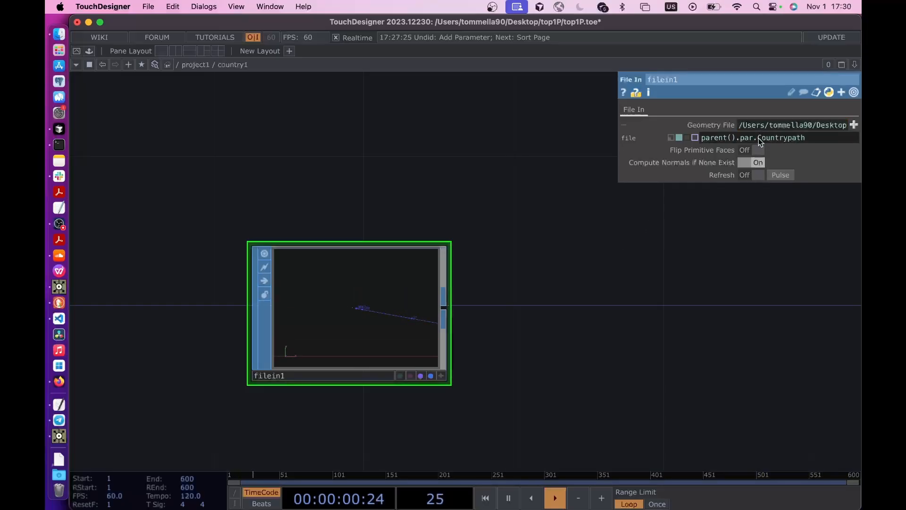
- Examine the Countrypath reference and the geometry loaded by filein1, then return to the project1 network
mouse_move(755, 138)
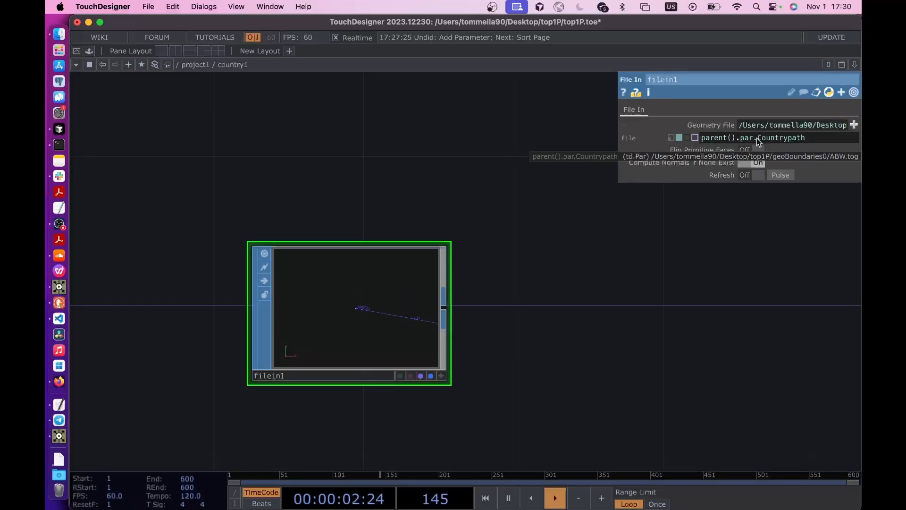
drag(758, 138, 765, 139)
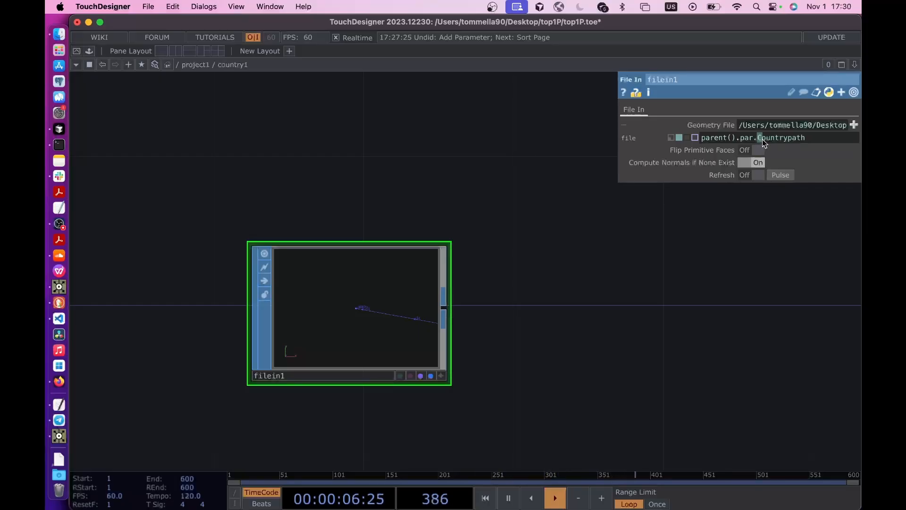
click(775, 138)
drag(805, 140, 759, 139)
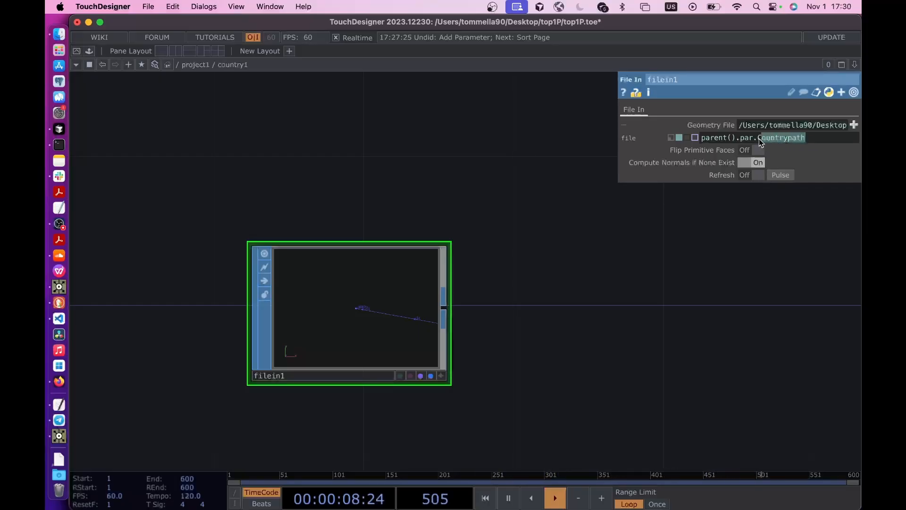
click(575, 351)
scroll(373, 359, up, 10)
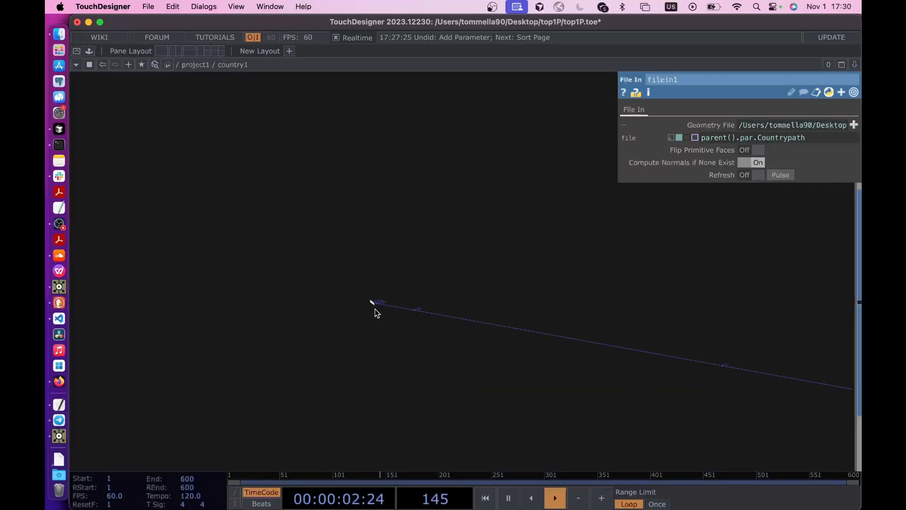
scroll(375, 309, down, 5)
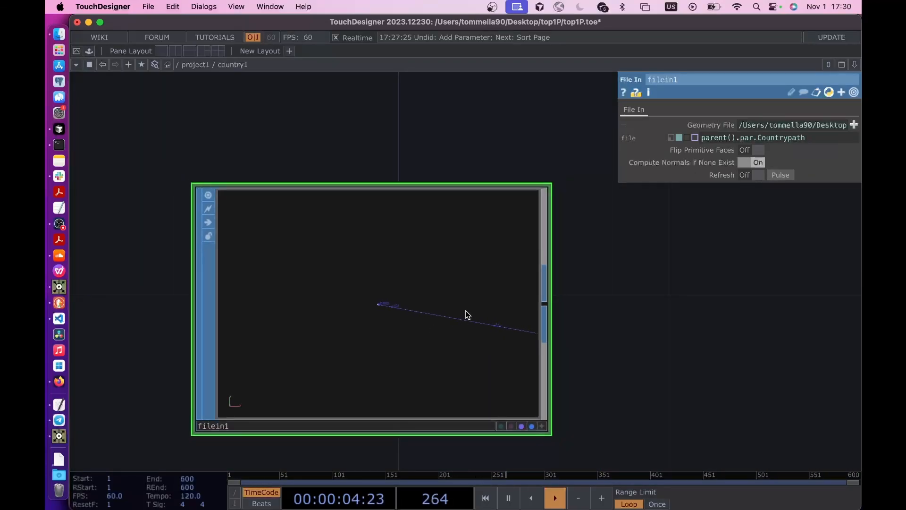
scroll(468, 315, down, 5)
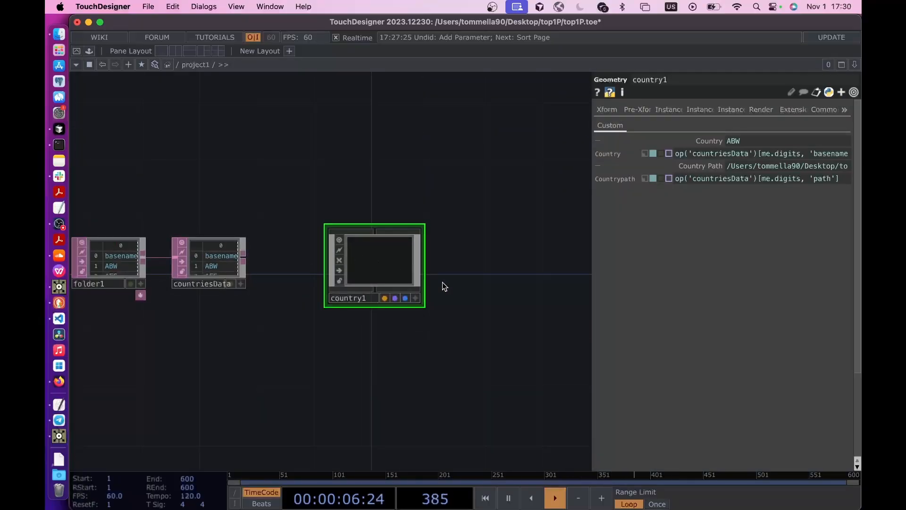
- Add a Replicator COMP above country1 and assign country1 as its Master Operator
scroll(312, 198, up, 5)
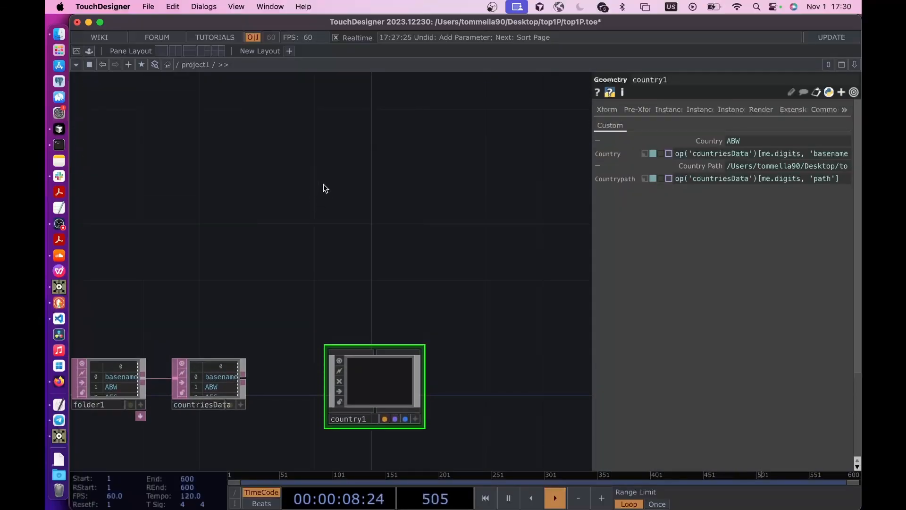
key(Tab)
text(re)
click(137, 48)
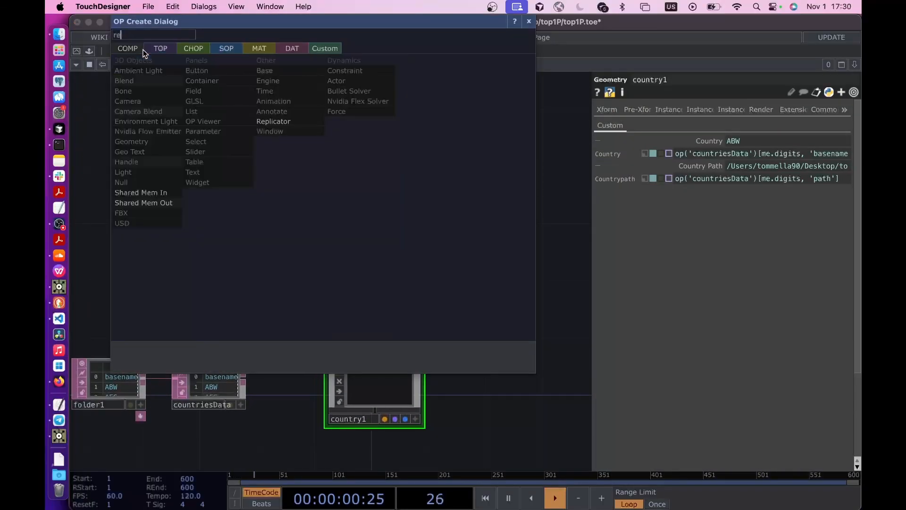
click(271, 122)
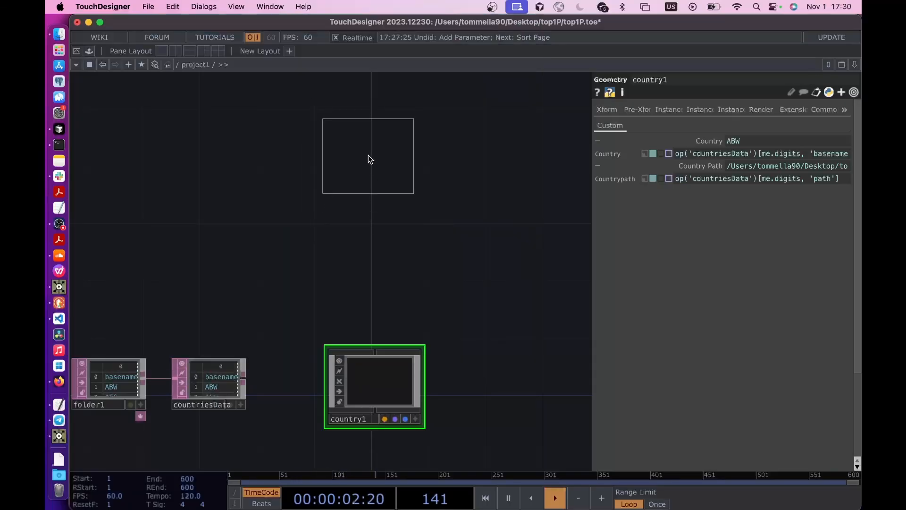
click(369, 159)
drag(389, 164, 377, 206)
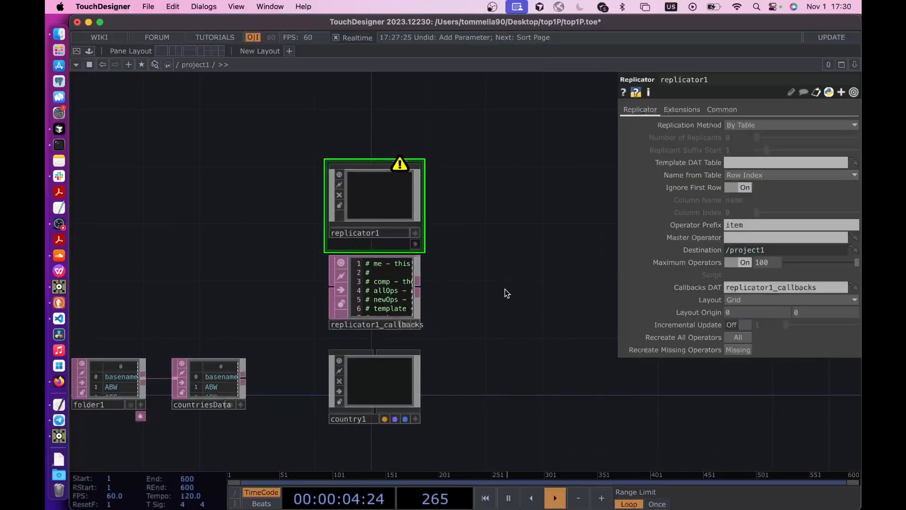
drag(507, 293, 505, 232)
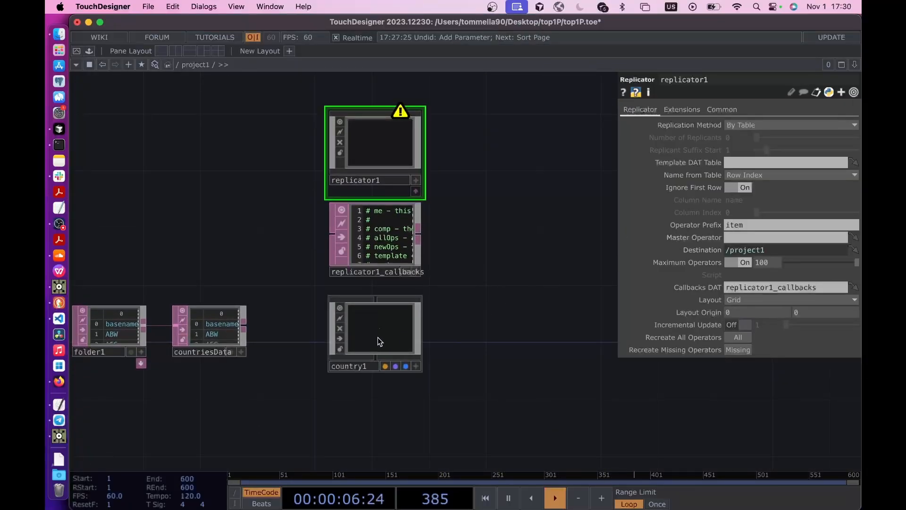
drag(378, 337, 732, 240)
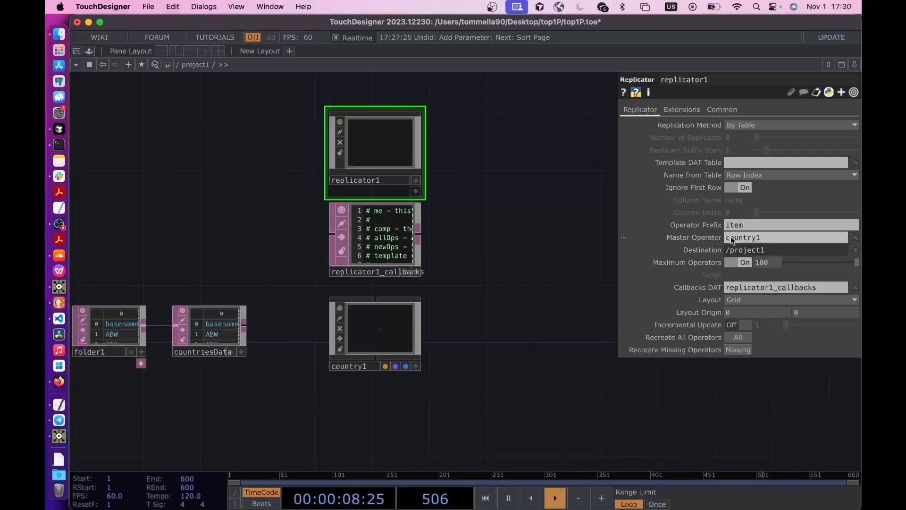
- Set replicator1's Operator Prefix to country and its Layout to Vertical
drag(471, 344, 505, 273)
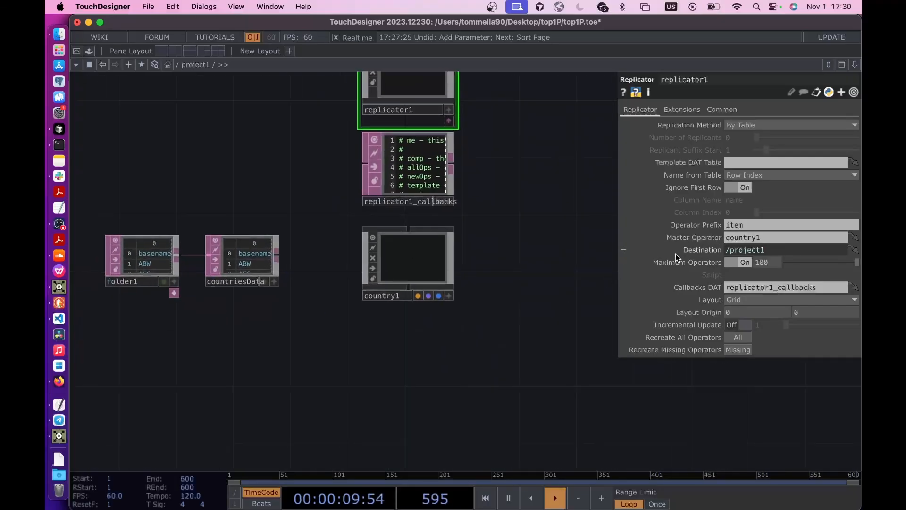
click(752, 225)
text(country)
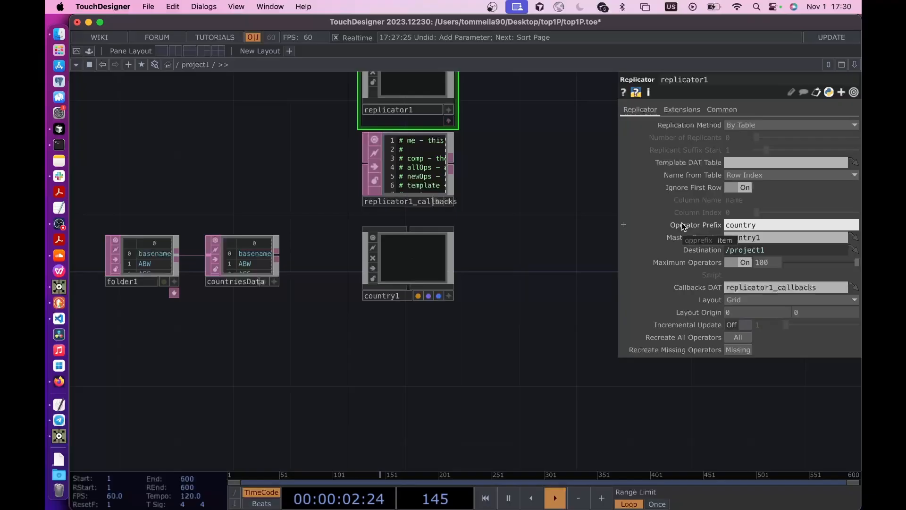
drag(495, 298, 483, 351)
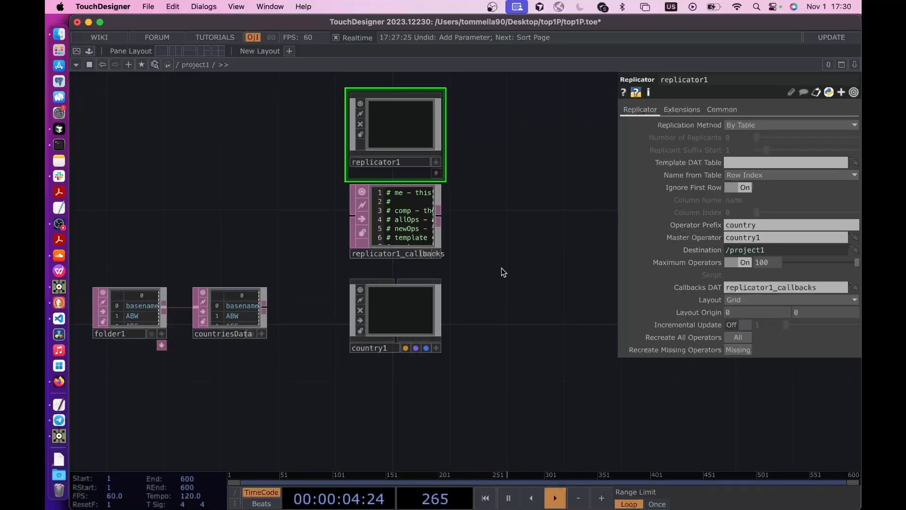
drag(501, 268, 496, 291)
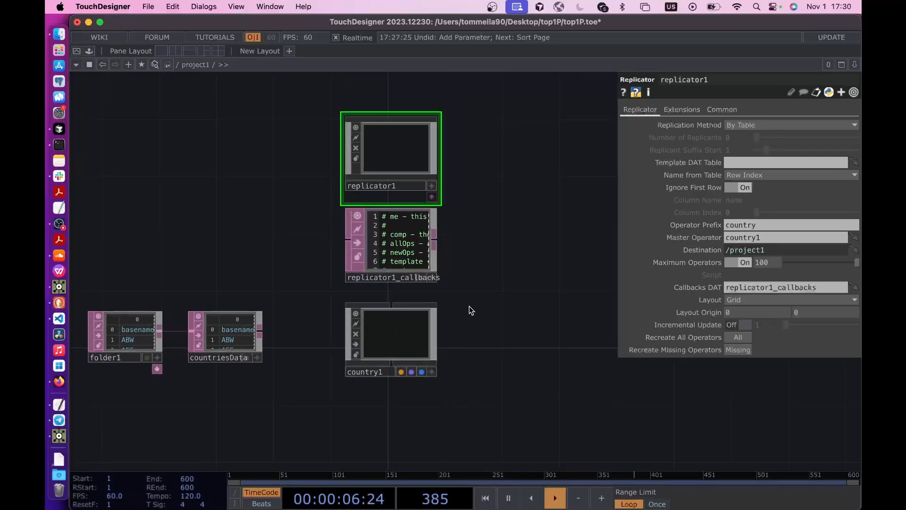
click(743, 300)
click(743, 338)
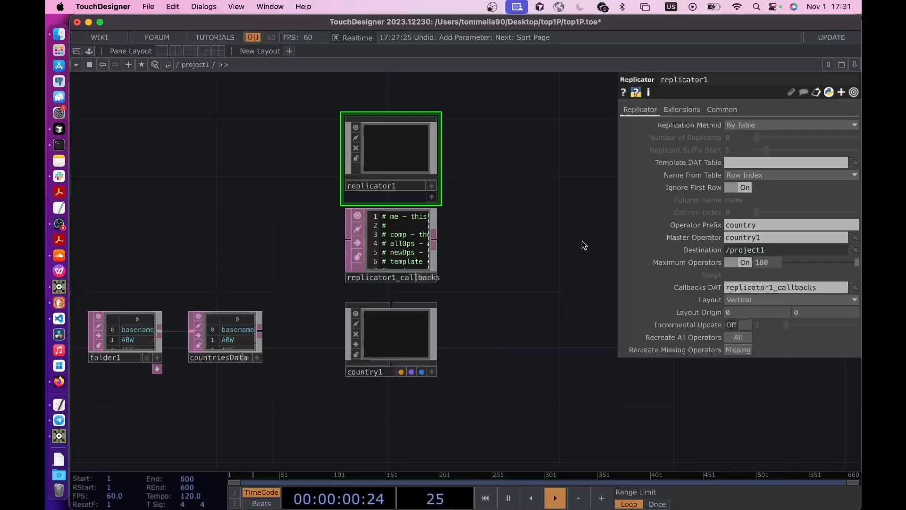
- Assign the countriesData table as replicator1's Template DAT Table to generate a component for each country row
drag(314, 336, 335, 289)
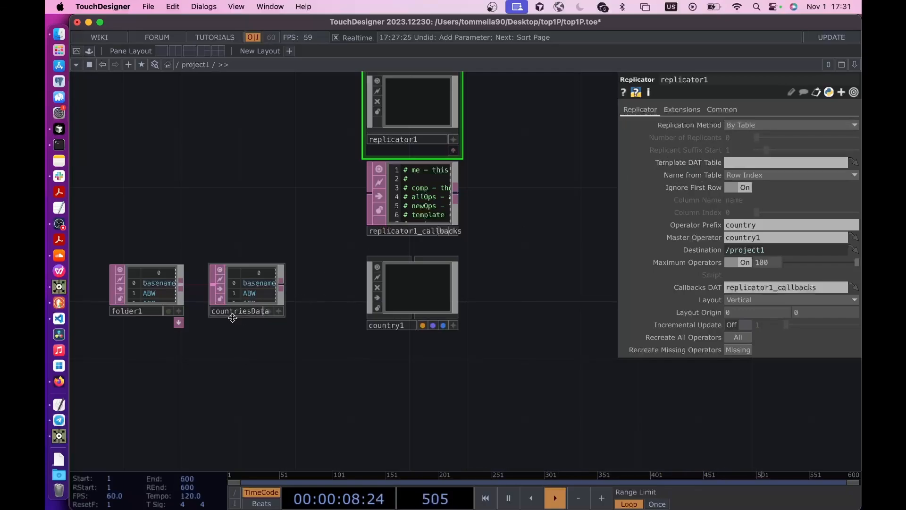
scroll(232, 317, up, 3)
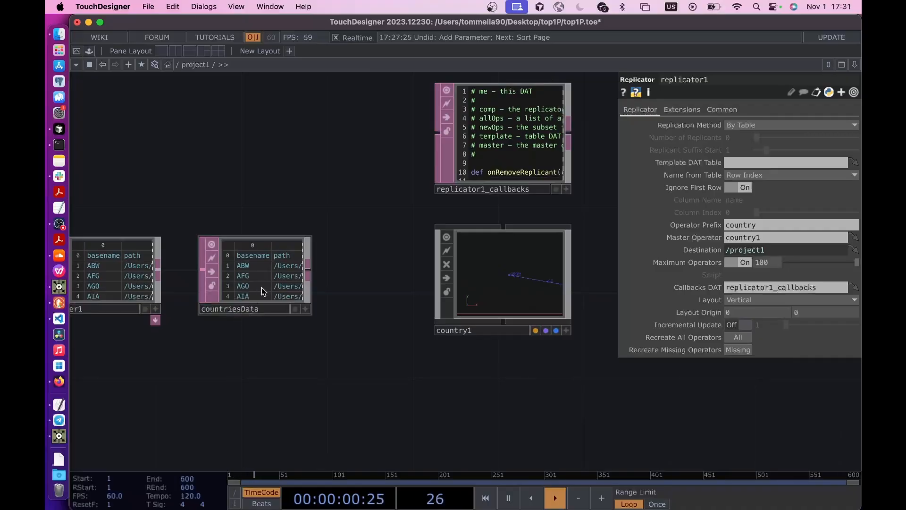
drag(262, 287, 746, 162)
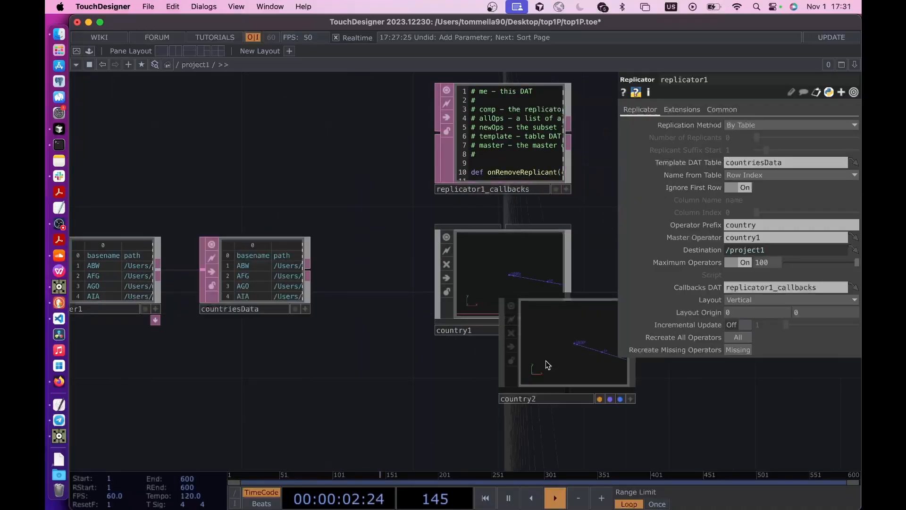
- Move replicator1 and country1 so they line up directly above the column of replicated country components
scroll(375, 418, down, 5)
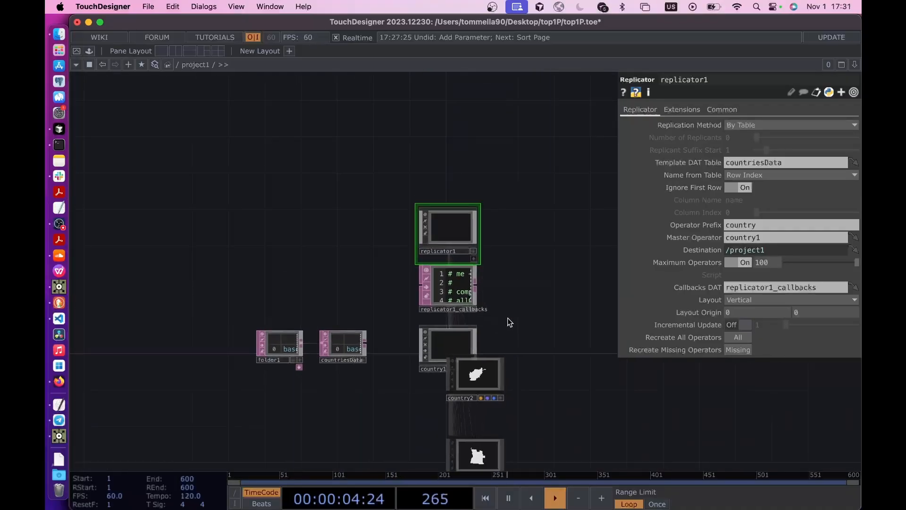
drag(510, 322, 478, 321)
drag(418, 202, 445, 157)
drag(415, 346, 442, 300)
drag(523, 400, 515, 200)
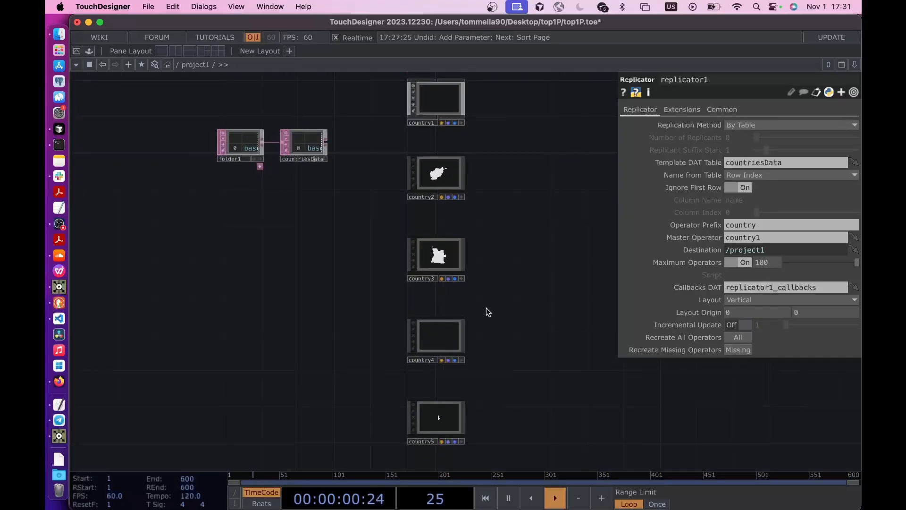
- Turn off replicator1's Maximum Operators limit so every country in the table is replicated
middle_drag(486, 308, 477, 356)
drag(532, 356, 478, 392)
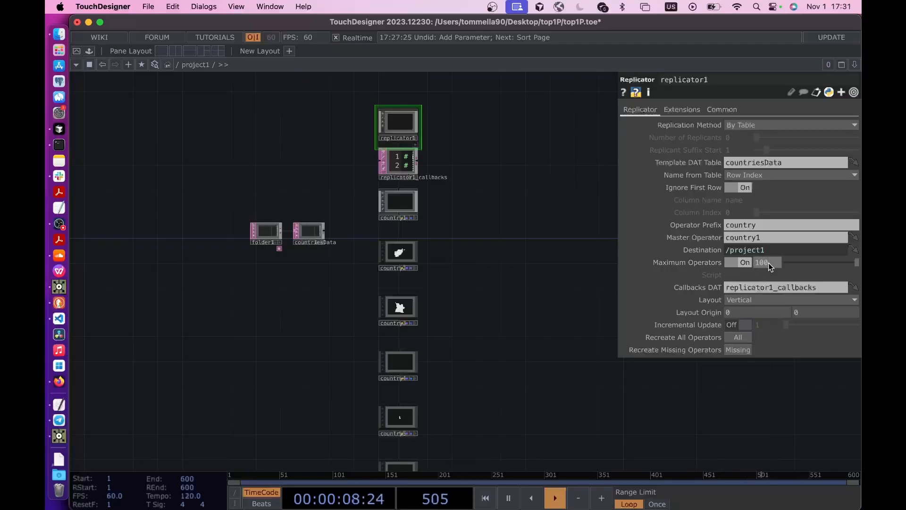
click(734, 263)
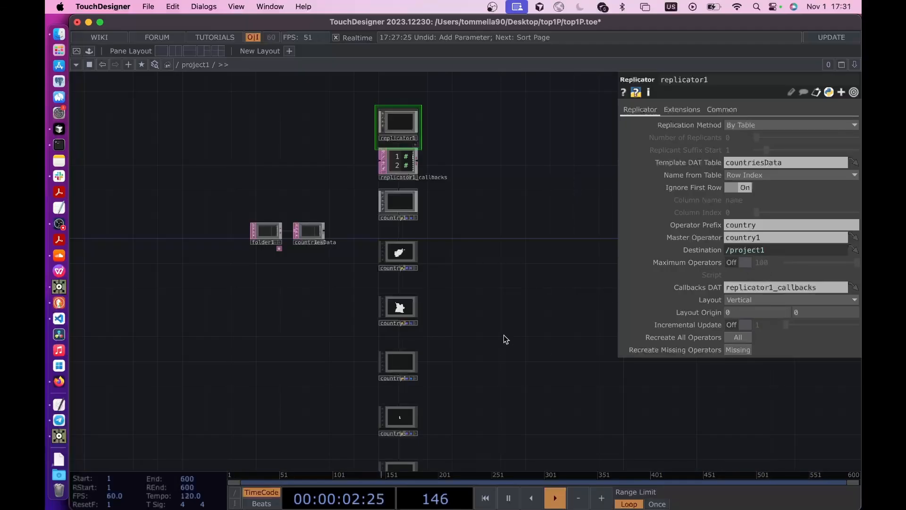
- Examine the full column of replicated country components, then return to replicator1
scroll(504, 336, down, 2)
drag(507, 399, 505, 226)
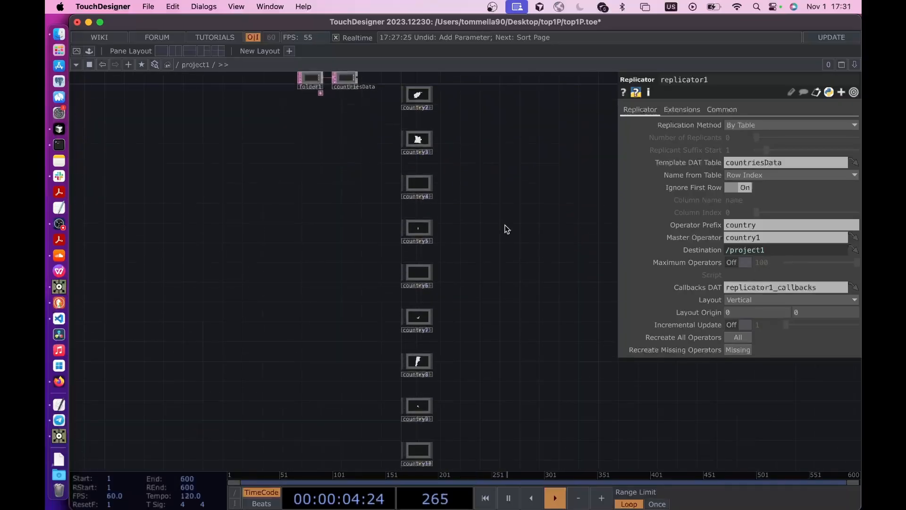
scroll(505, 226, down, 5)
drag(560, 417, 554, 218)
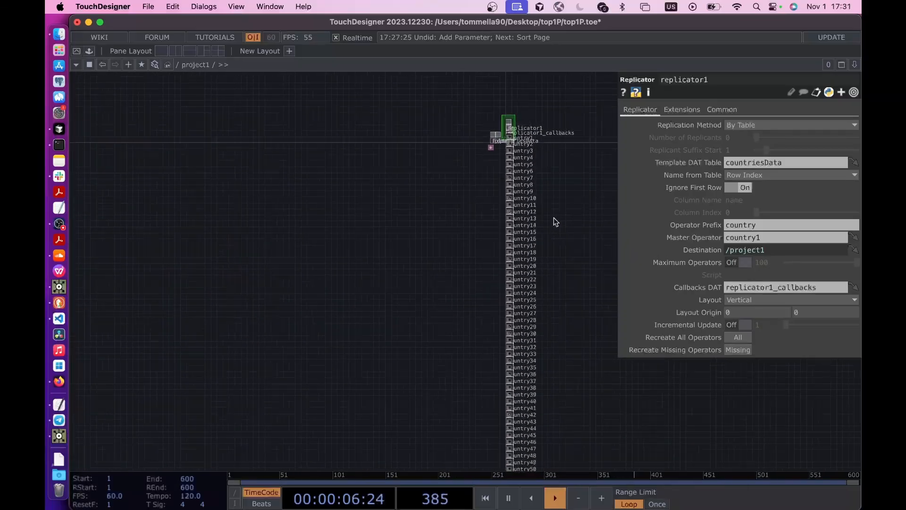
scroll(570, 299, down, 5)
mouse_move(570, 300)
mouse_down()
mouse_move(552, 234)
mouse_move(567, 285)
mouse_up()
scroll(552, 234, down, 3)
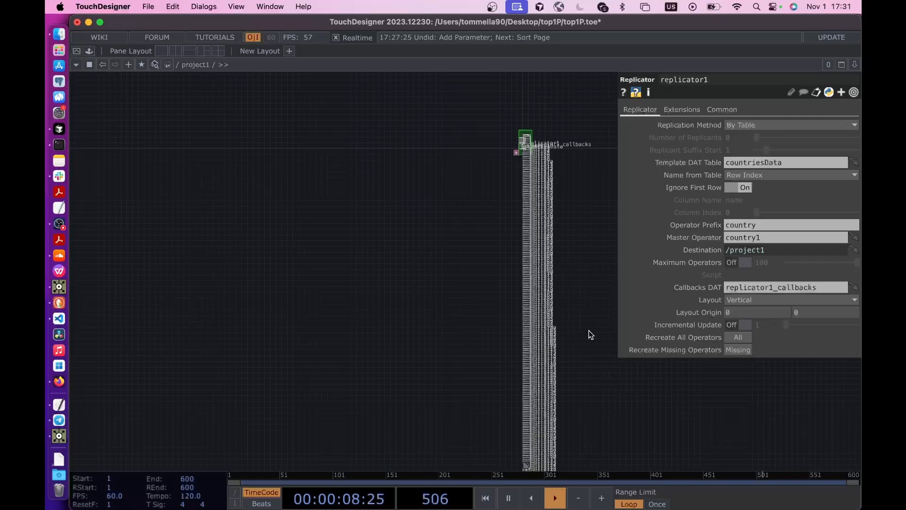
scroll(568, 137, up, 8)
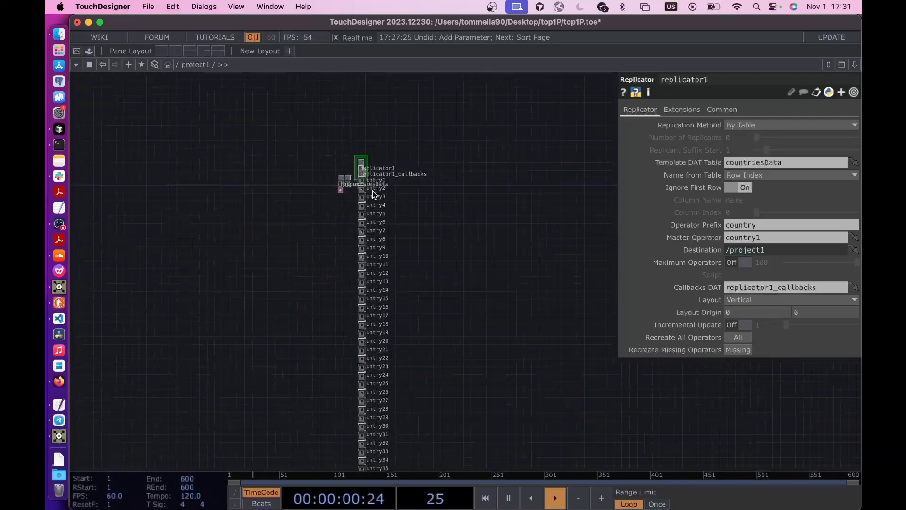
scroll(373, 190, up, 3)
scroll(373, 190, up, 10)
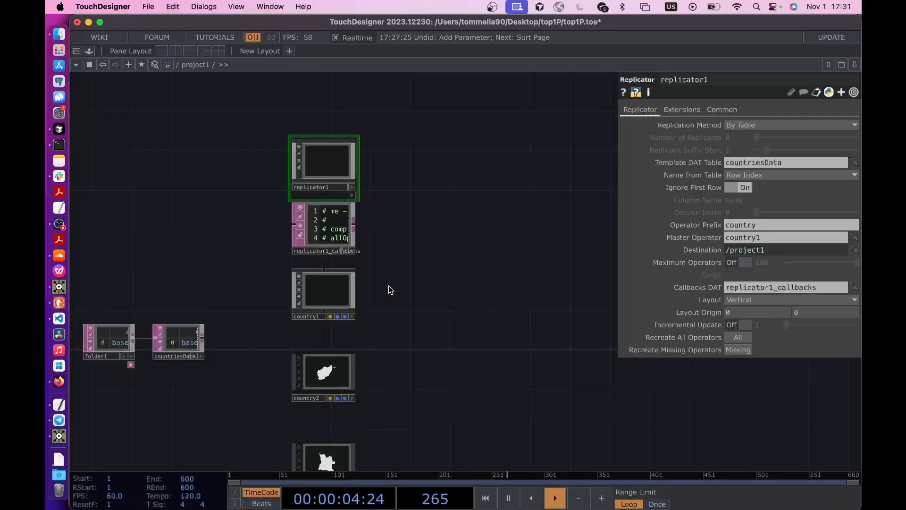
- Add an Ambient Light COMP and a Camera COMP side by side in the empty area above replicator1
drag(423, 282, 361, 428)
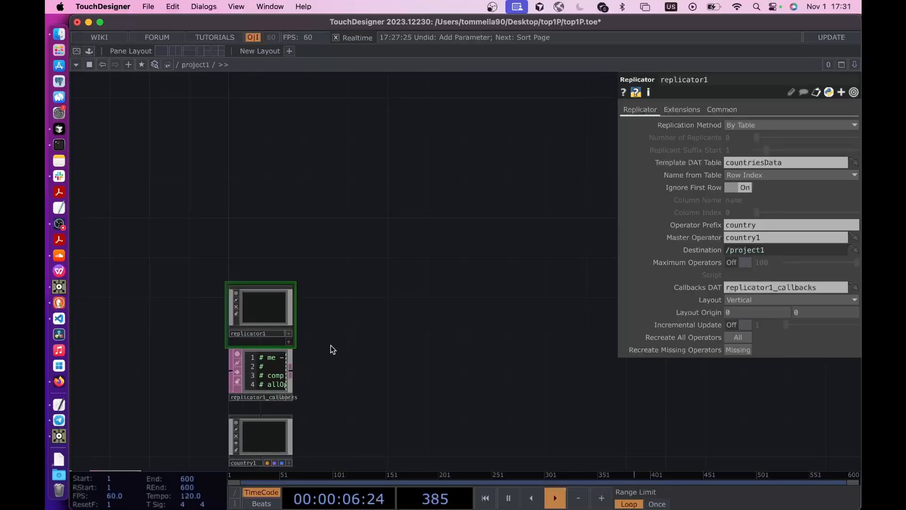
drag(360, 375, 385, 410)
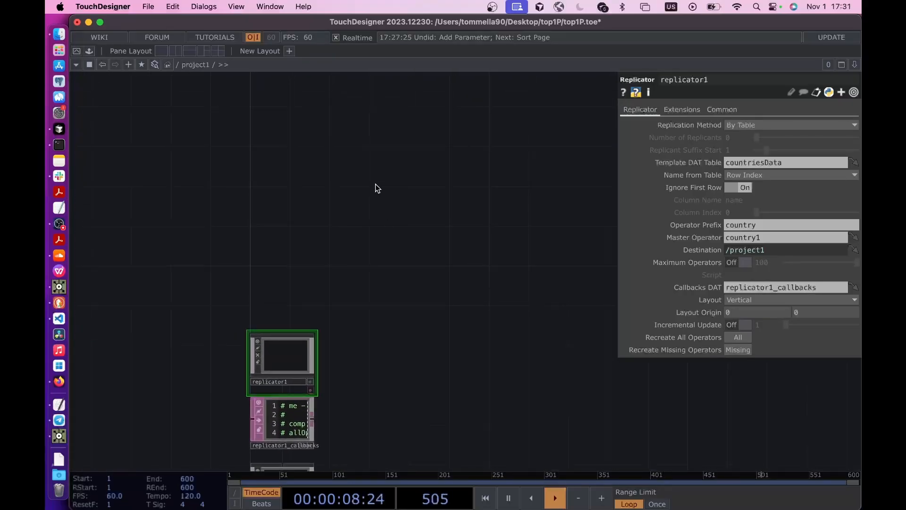
key(Tab)
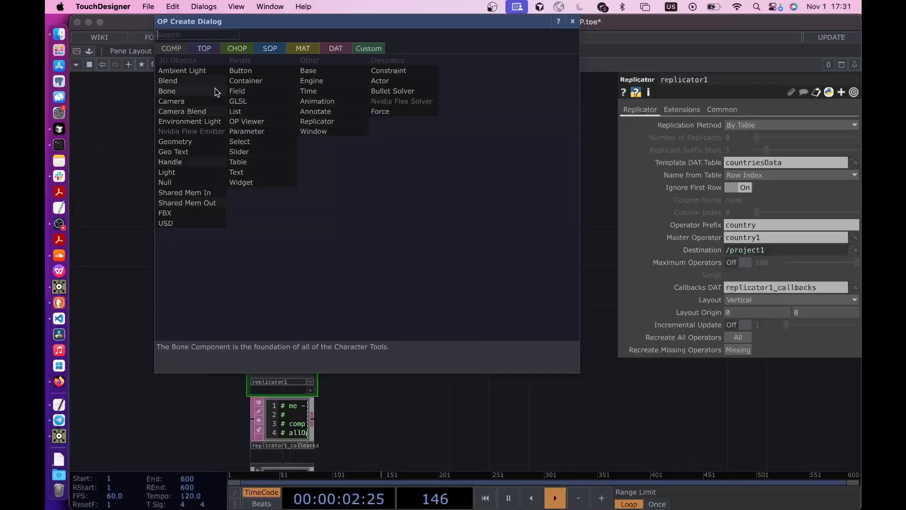
click(208, 73)
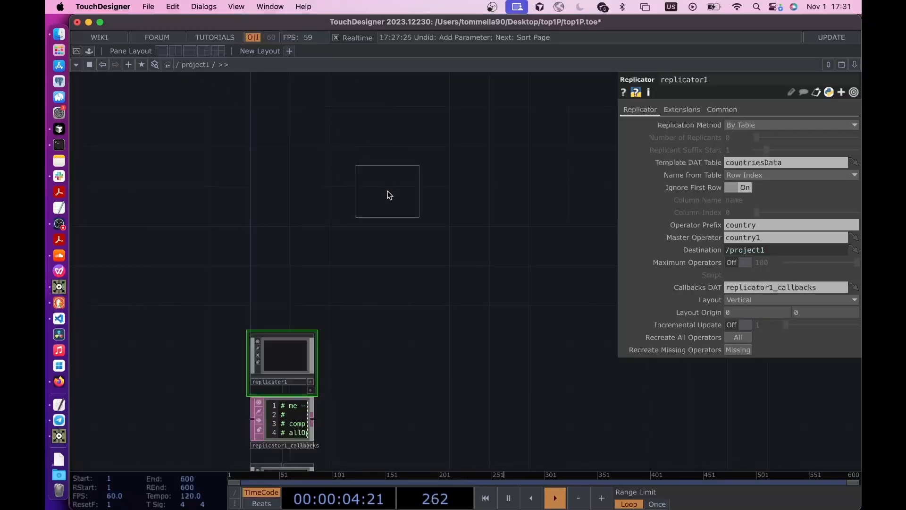
click(388, 192)
key(Tab)
text(cam)
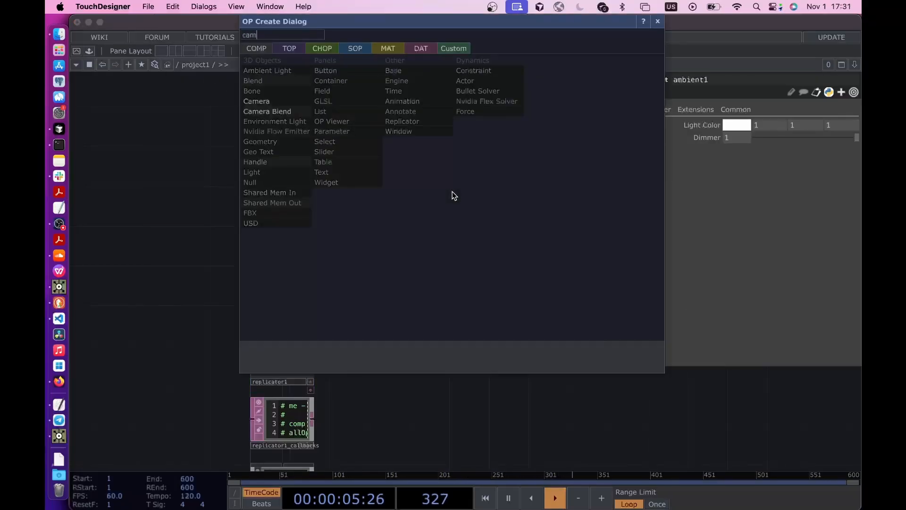
click(267, 102)
click(476, 191)
- Add a Render TOP next to cam1 to render the country geometries
scroll(392, 251, right, 6)
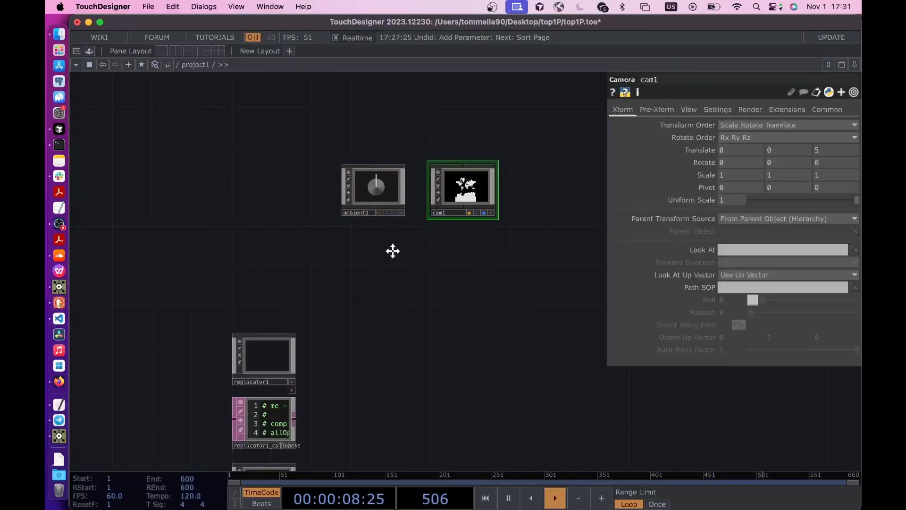
key(Tab)
text(r)
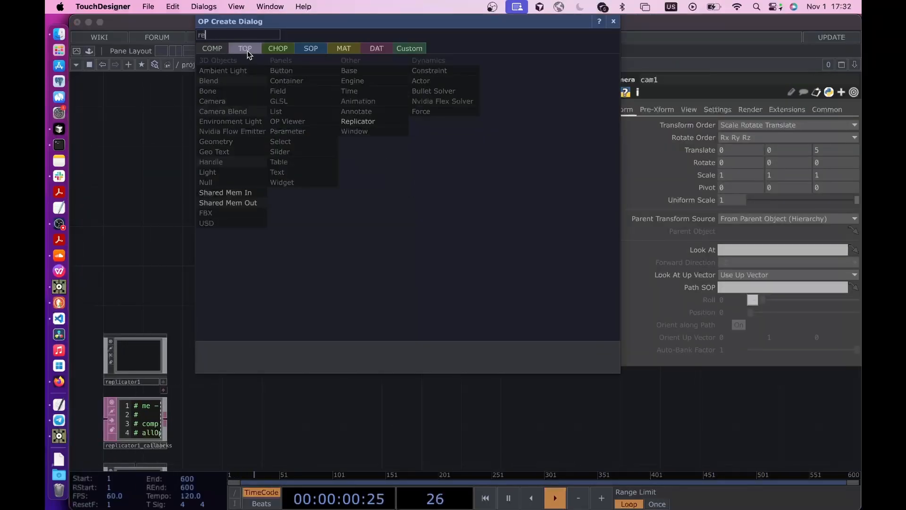
click(245, 48)
text(e)
click(427, 173)
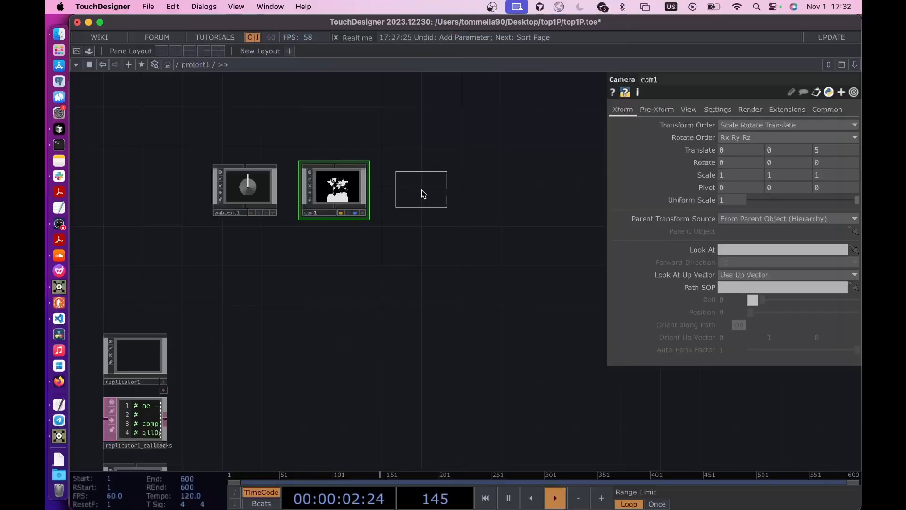
click(421, 191)
scroll(421, 190, up, 10)
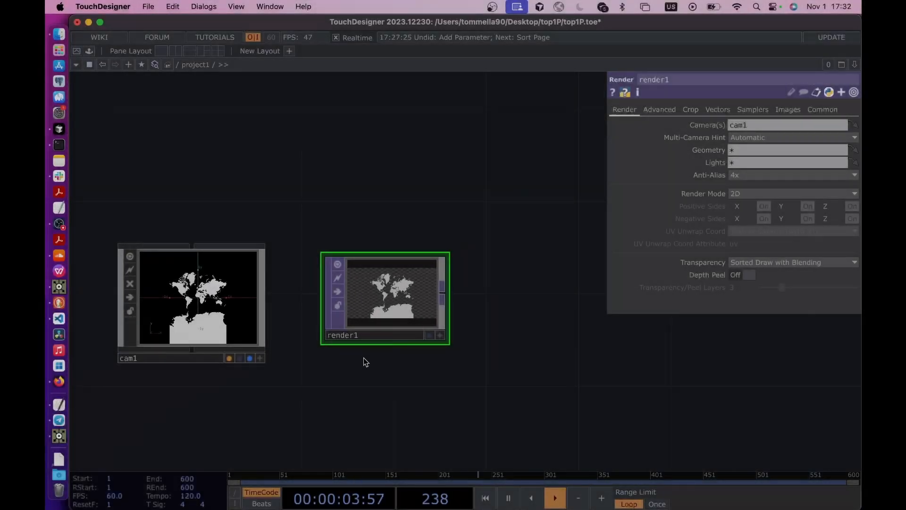
drag(364, 358, 445, 229)
scroll(445, 229, down, 6)
drag(361, 279, 465, 175)
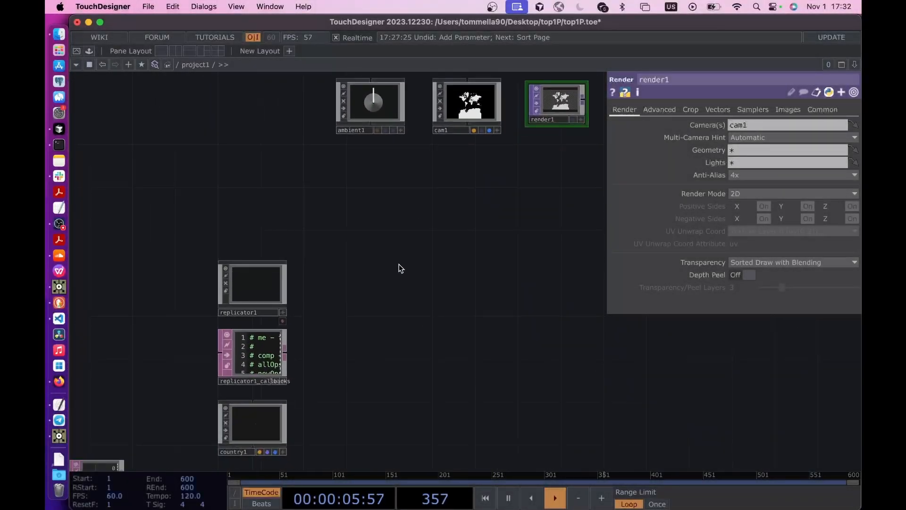
scroll(399, 265, up, 5)
scroll(419, 253, down, 7)
drag(355, 257, 179, 255)
scroll(407, 145, up, 1)
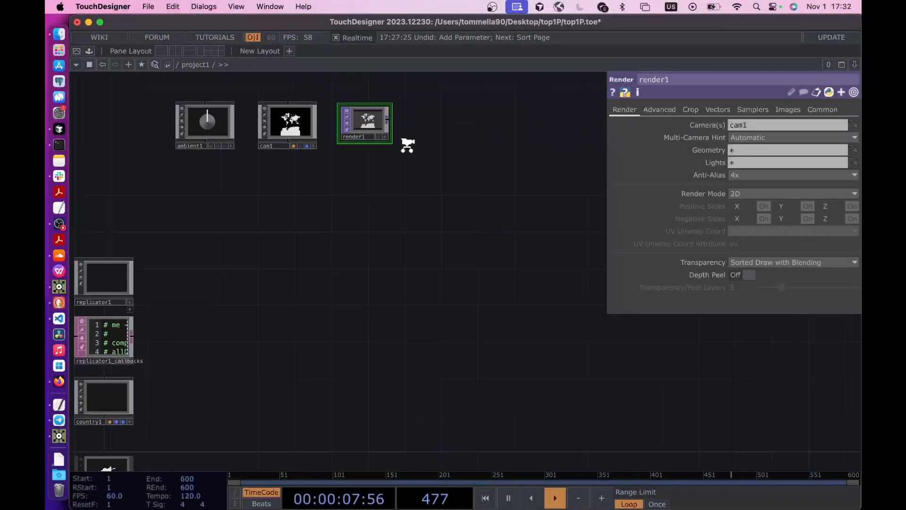
key(Tab)
text(nu)
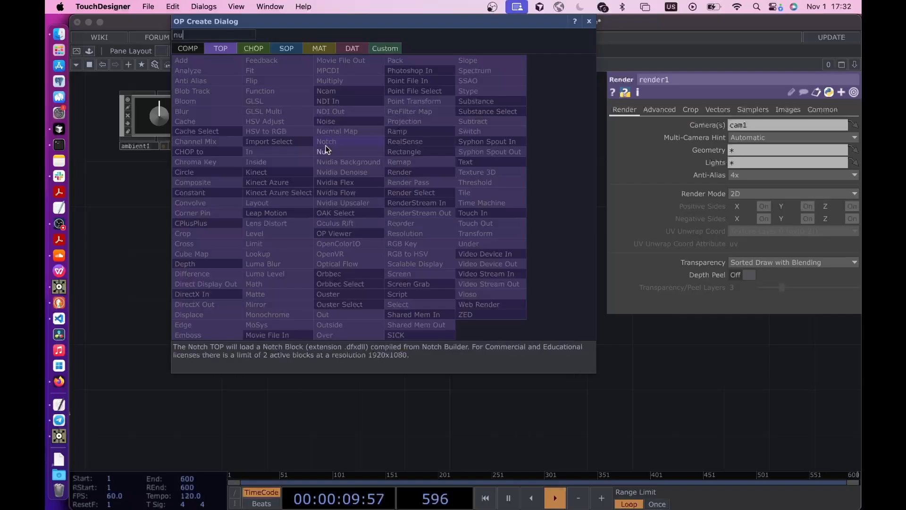
click(326, 150)
click(424, 189)
key(Delete)
- Connect a new Null TOP to render1's output and display it as the network background
right_click(385, 112)
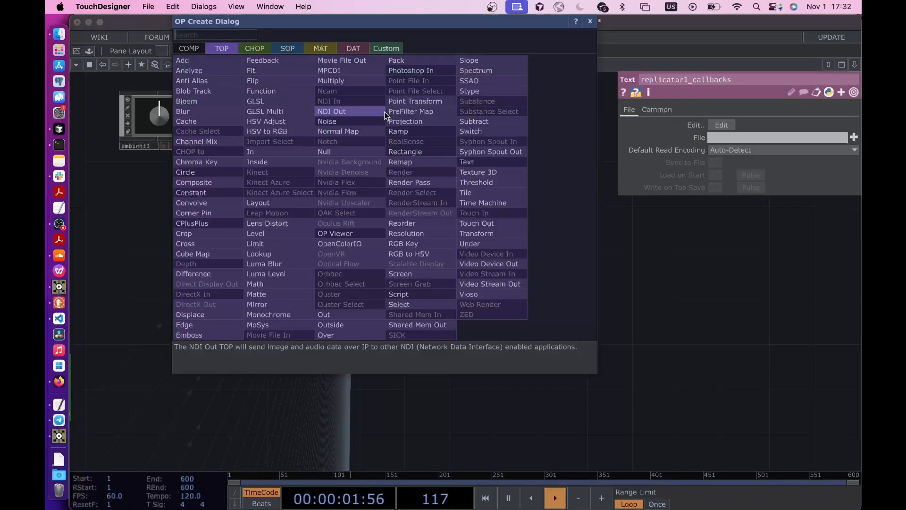
click(384, 137)
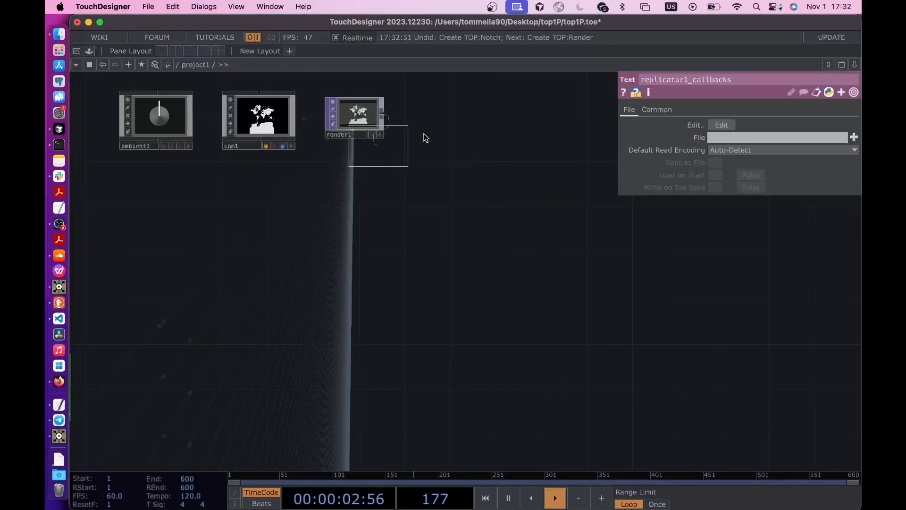
click(442, 117)
click(464, 135)
- Set the projection of the cam1 camera to Orthographic
drag(288, 307, 461, 148)
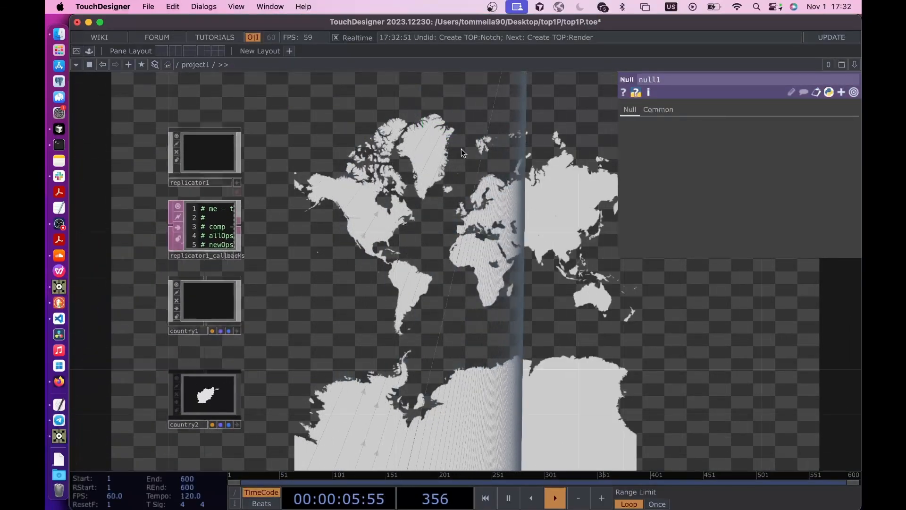
scroll(435, 150, down, 5)
scroll(364, 208, up, 5)
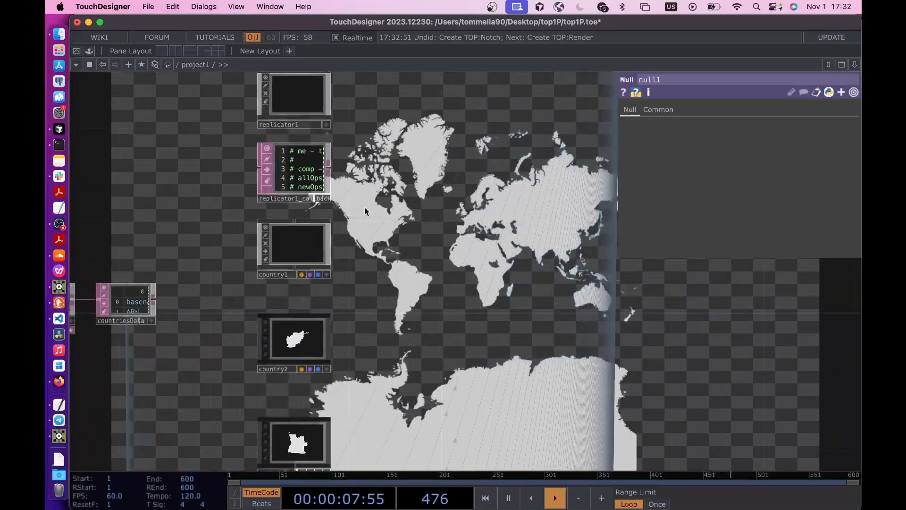
drag(381, 199, 371, 208)
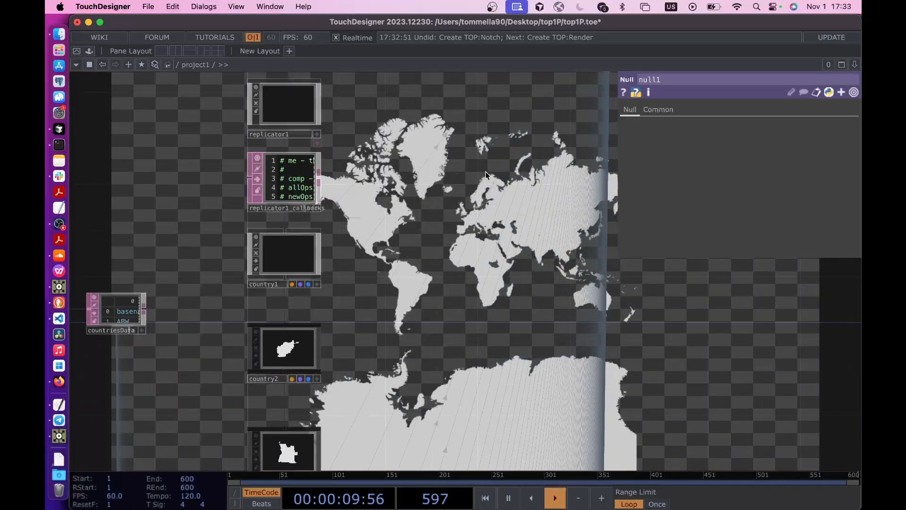
drag(485, 171, 392, 372)
drag(454, 170, 422, 225)
click(408, 172)
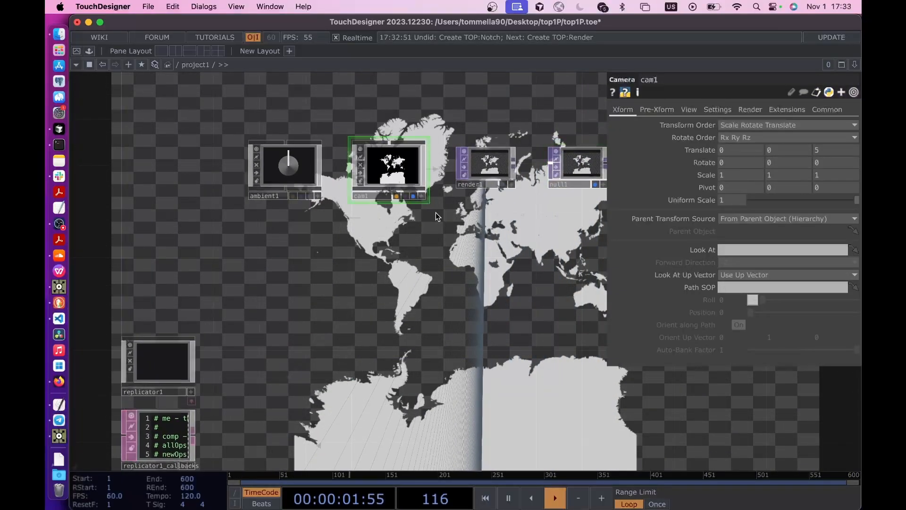
click(658, 111)
click(683, 112)
click(784, 125)
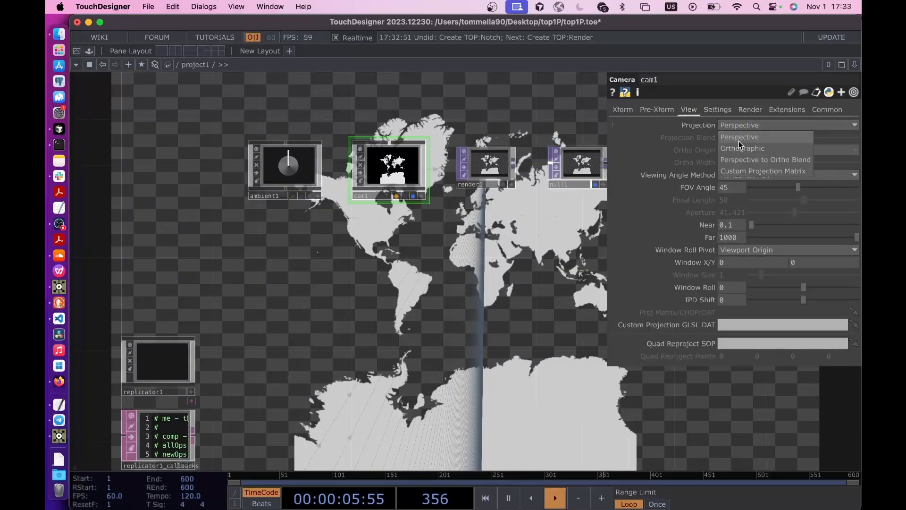
click(743, 138)
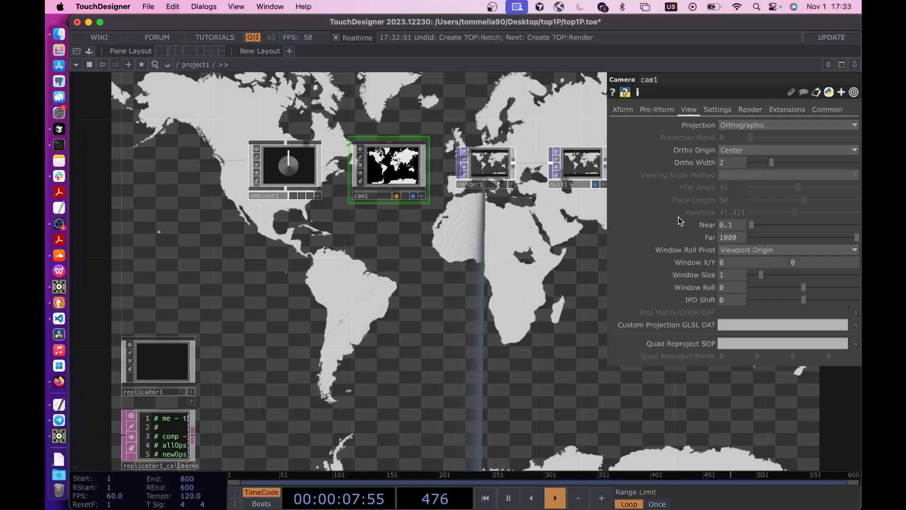
- Widen the orthographic view of cam1 to an ortho width of about 3.56, undoing the accidental change to the near plane
drag(764, 222, 757, 223)
key(super+z)
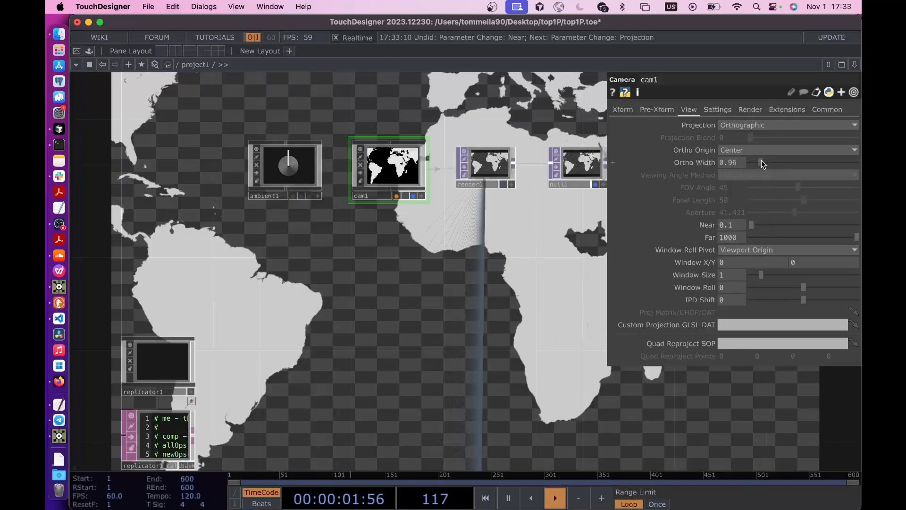
drag(761, 160, 789, 166)
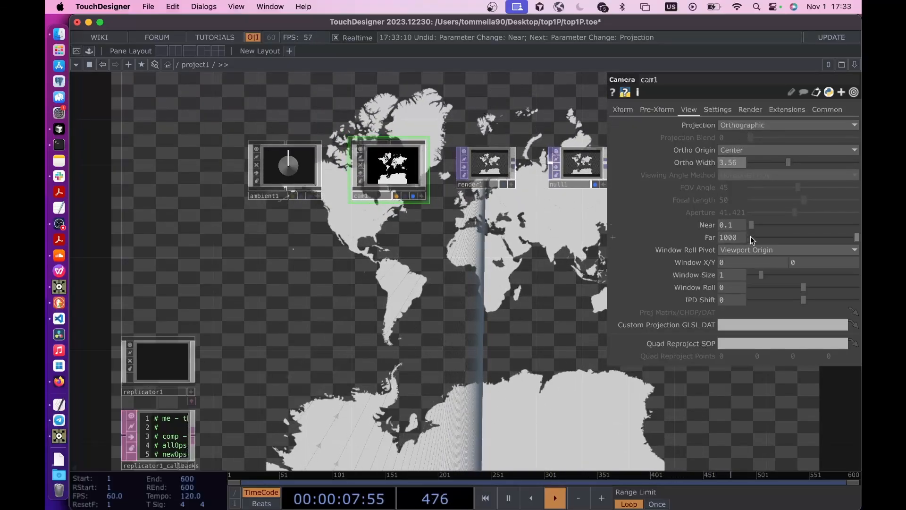
- Set the Y translation of cam1 to 0.2
click(624, 110)
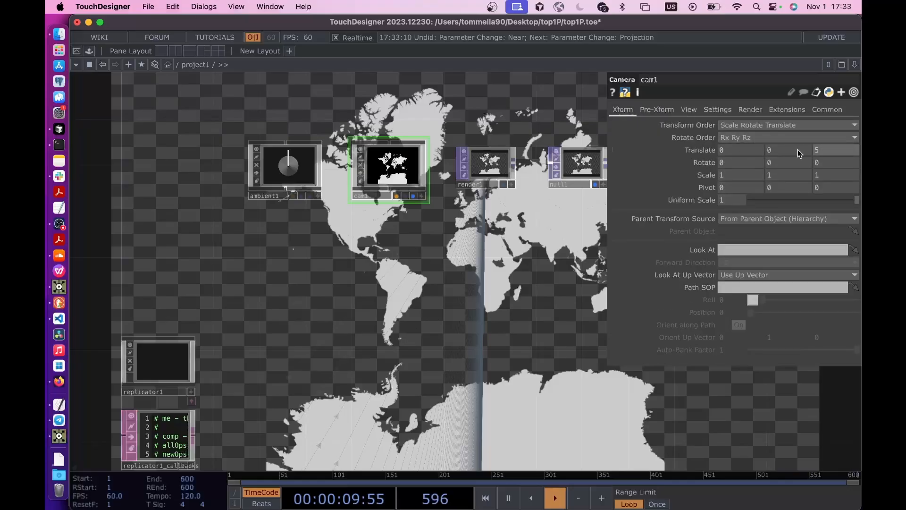
text(1)
key(Return)
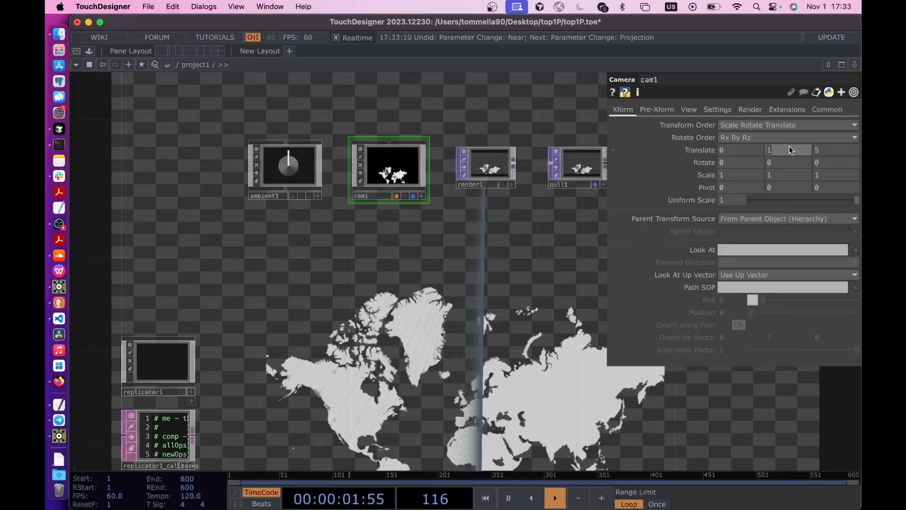
text(.2)
key(Return)
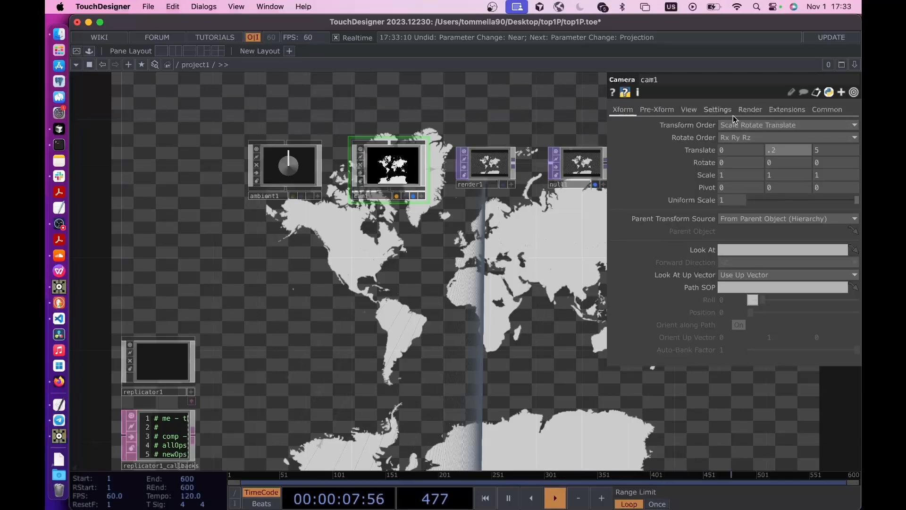
- Reduce the ortho width of cam1 to about 2.29 and hide its parameters
click(692, 111)
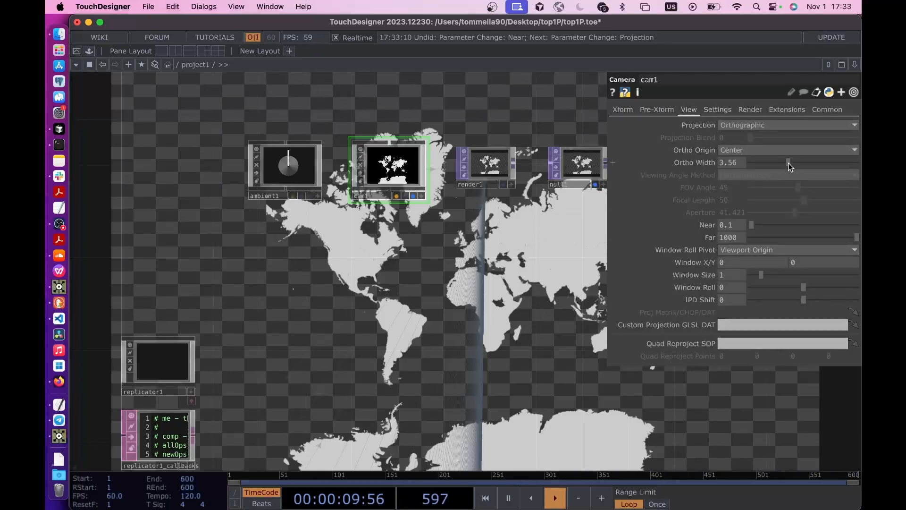
drag(796, 162, 776, 163)
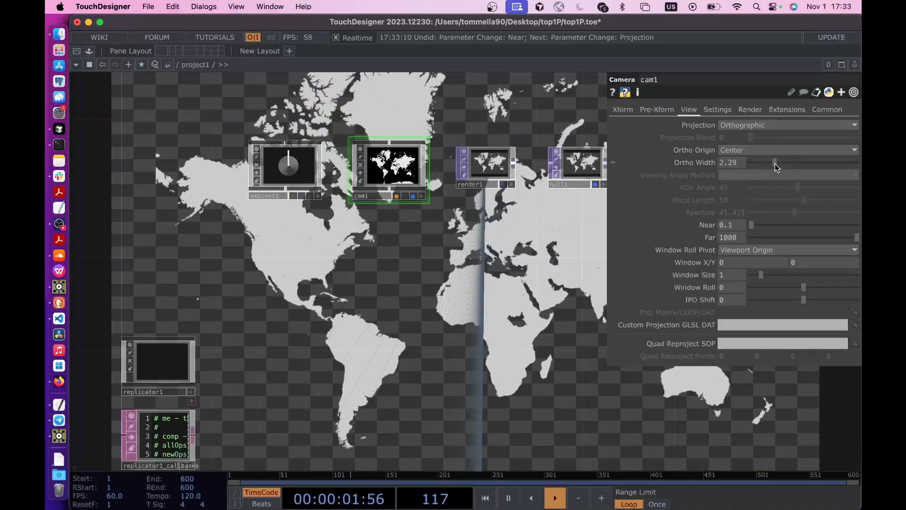
key(p)
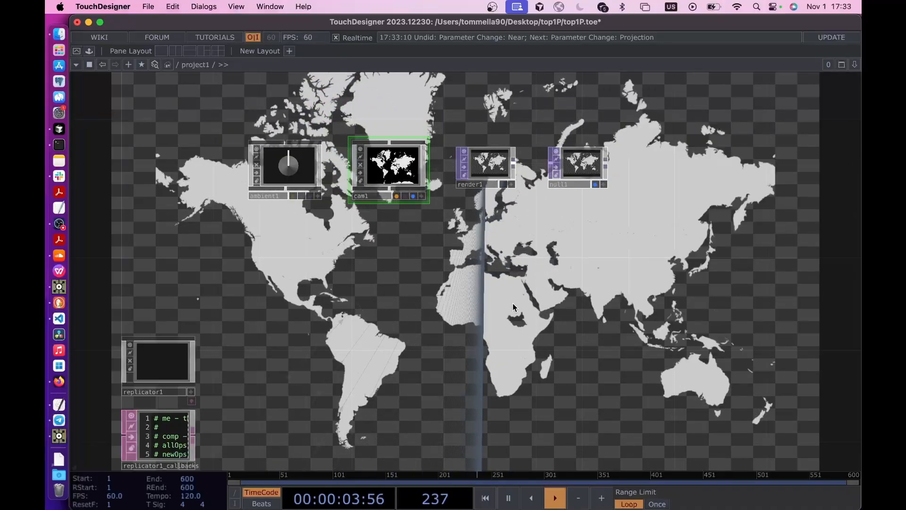
- Open the Component Editor for the country1 component
scroll(513, 303, down, 2)
drag(423, 272, 438, 172)
scroll(438, 229, down, 2)
scroll(439, 228, down, 3)
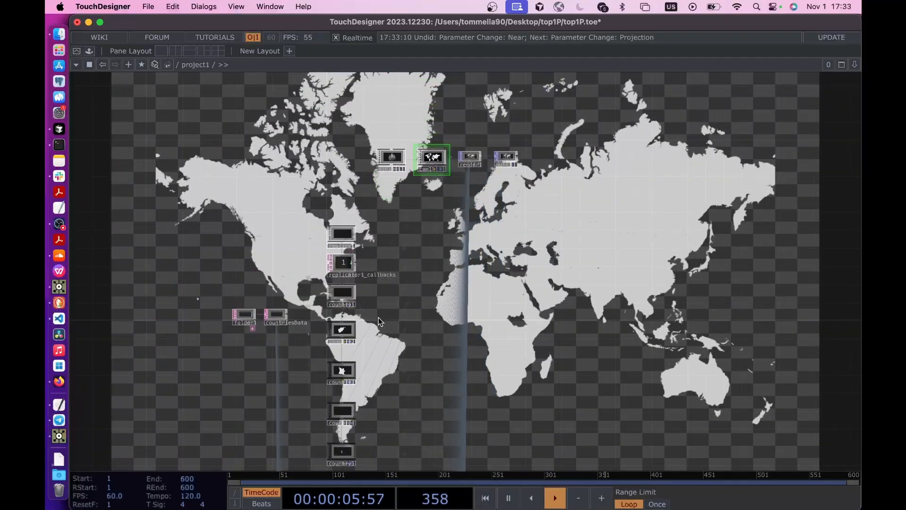
drag(378, 317, 408, 261)
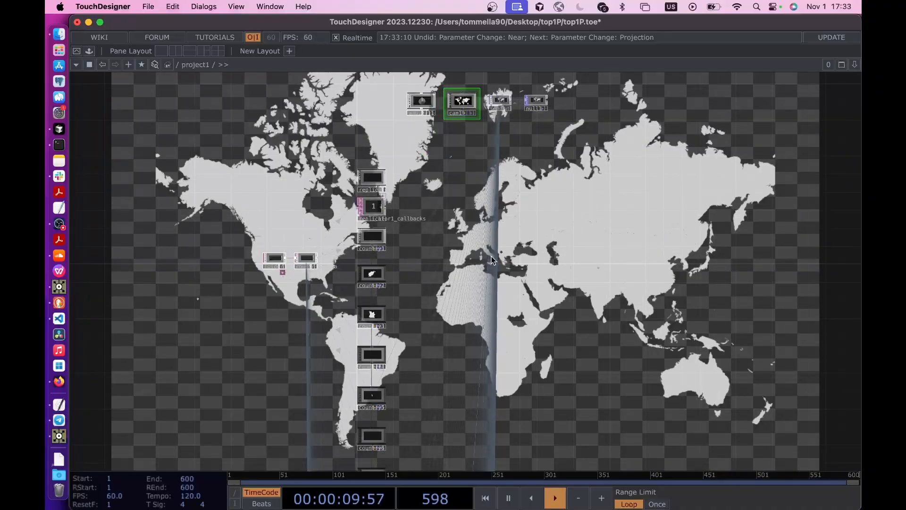
scroll(452, 274, up, 5)
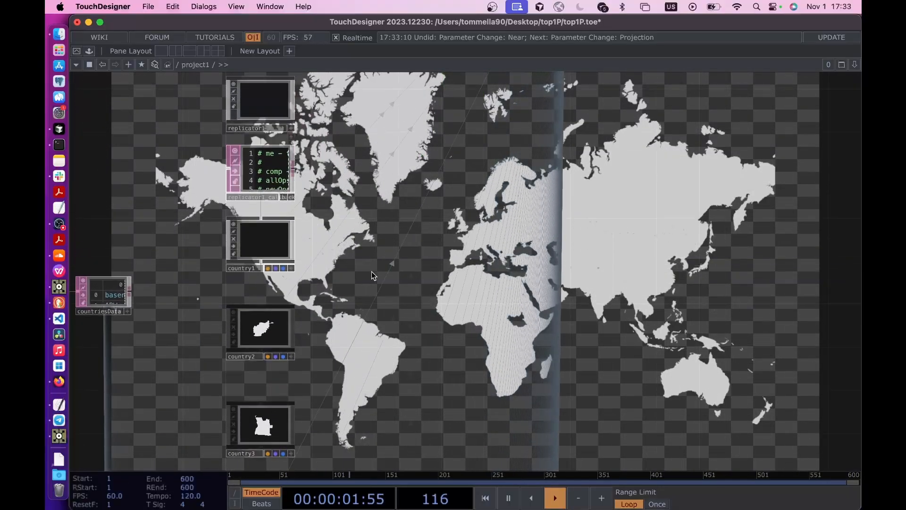
drag(372, 271, 372, 287)
click(260, 270)
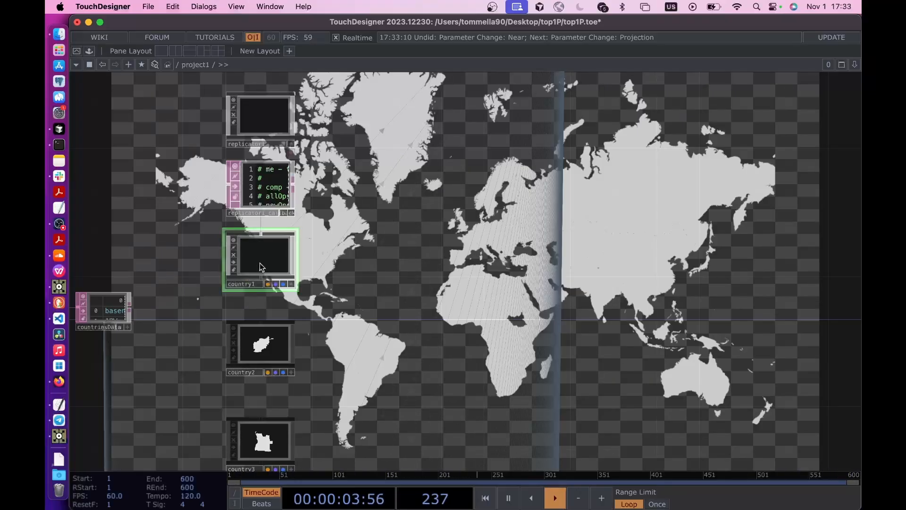
right_click(260, 266)
click(616, 253)
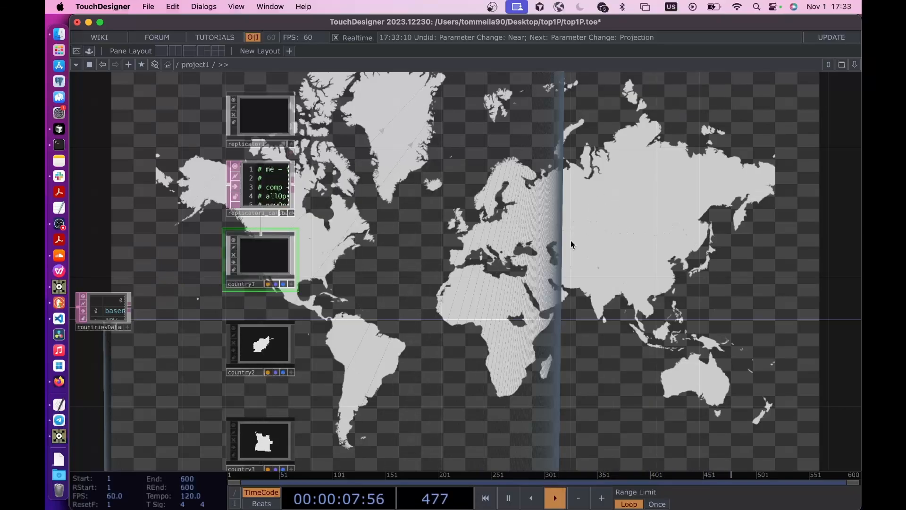
right_click(260, 251)
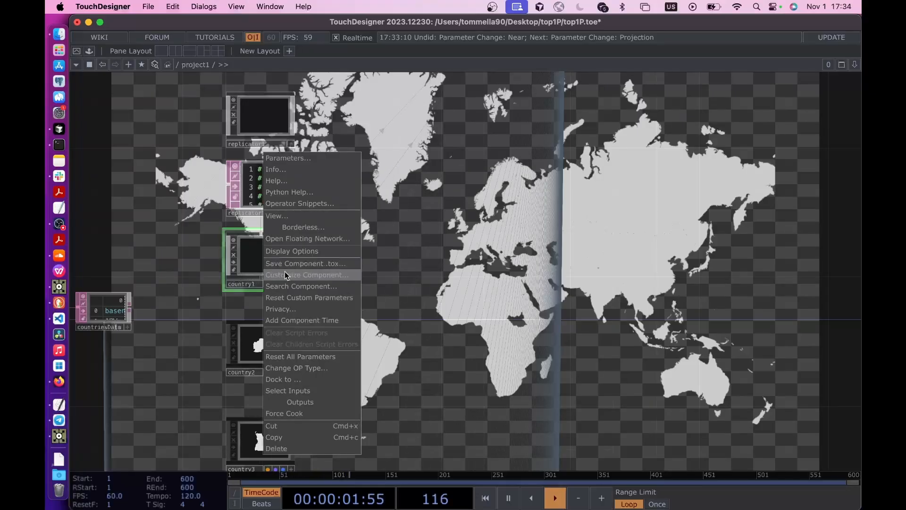
click(298, 278)
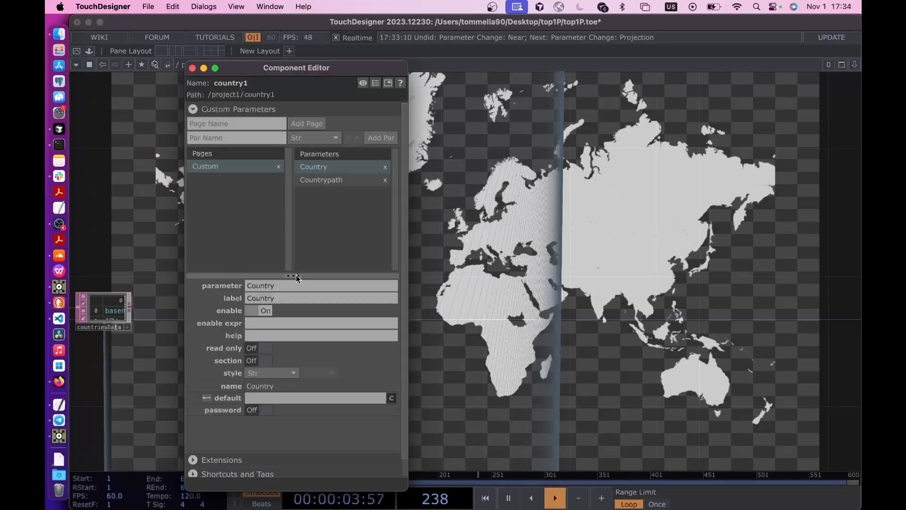
- Add an RGBA custom parameter named Color to country1
click(309, 181)
click(235, 137)
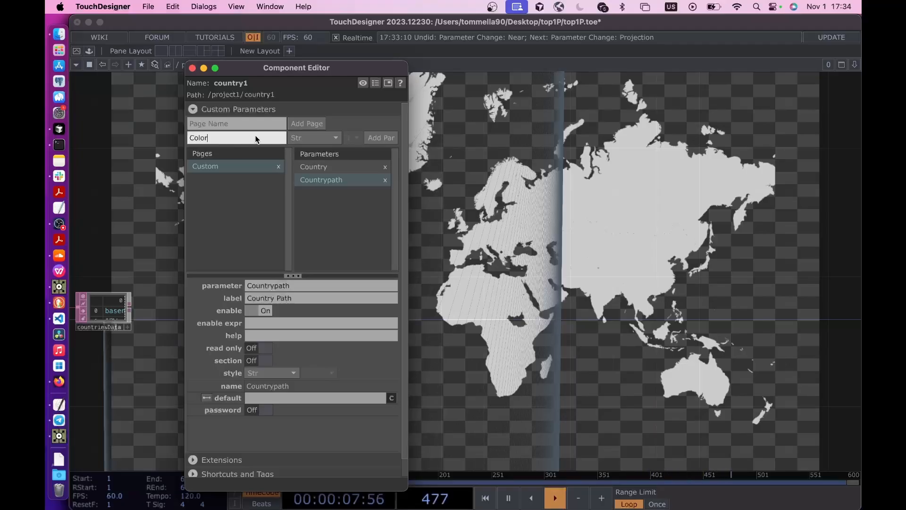
click(305, 139)
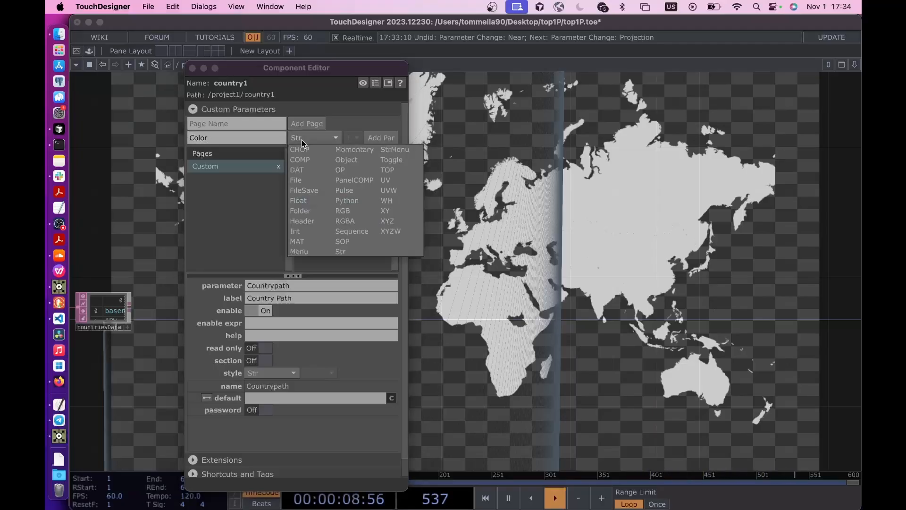
click(346, 221)
click(375, 140)
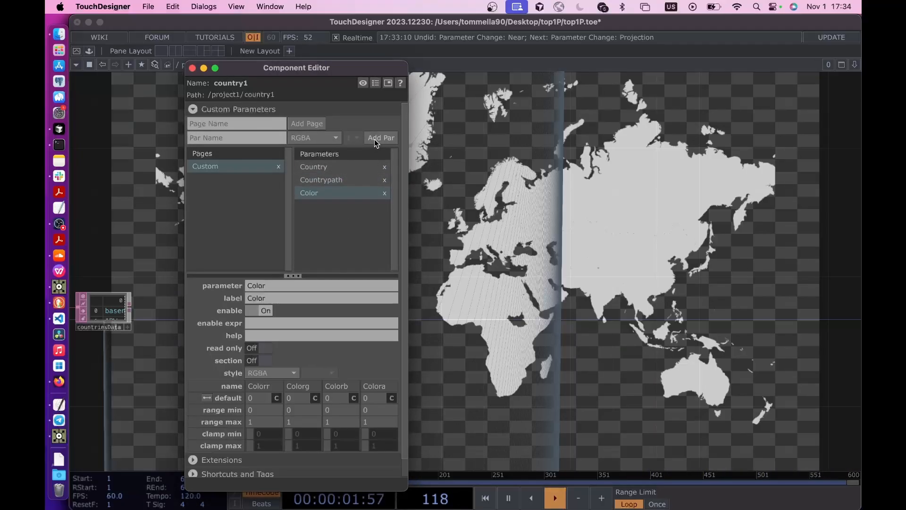
- Add a Float custom parameter named Value to country1 and close the Component Editor
click(233, 136)
text(Value)
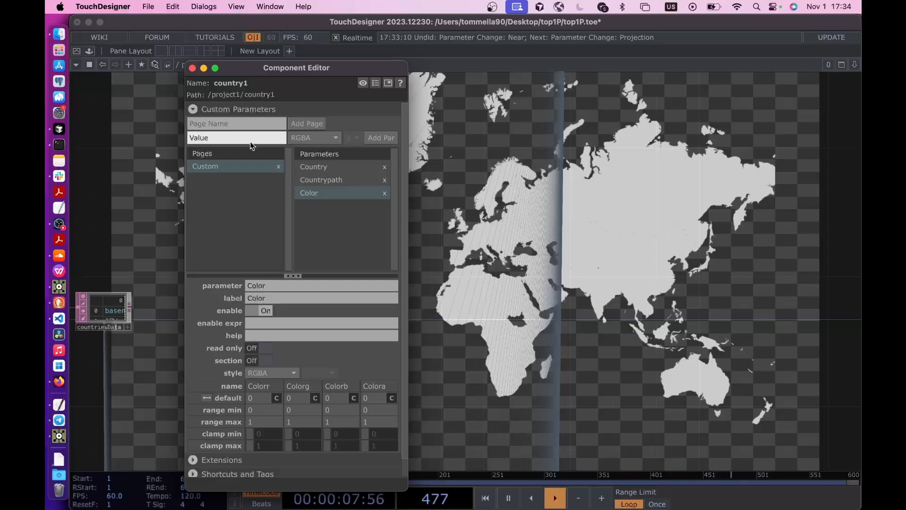
click(316, 138)
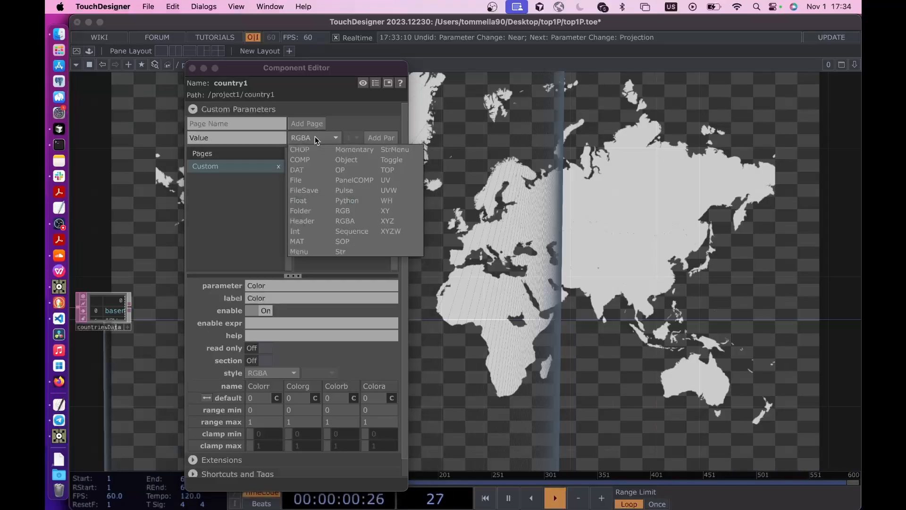
click(302, 201)
click(377, 139)
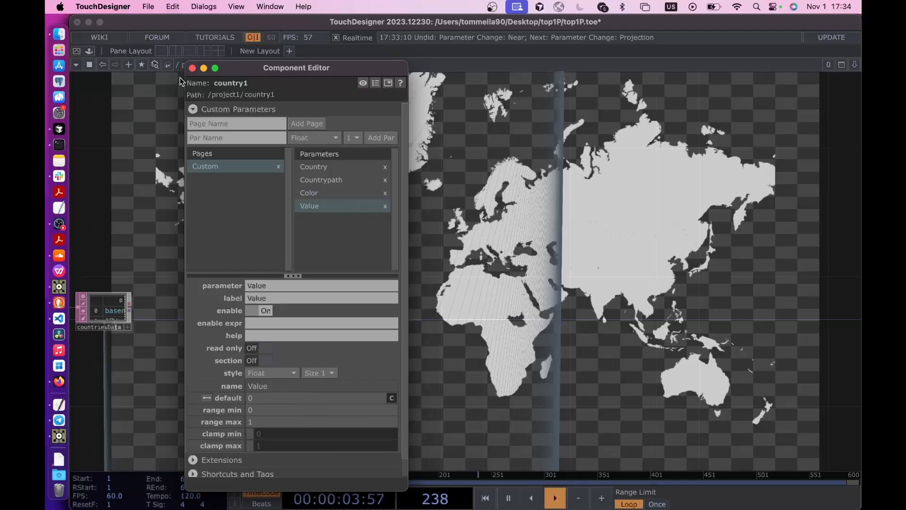
click(192, 68)
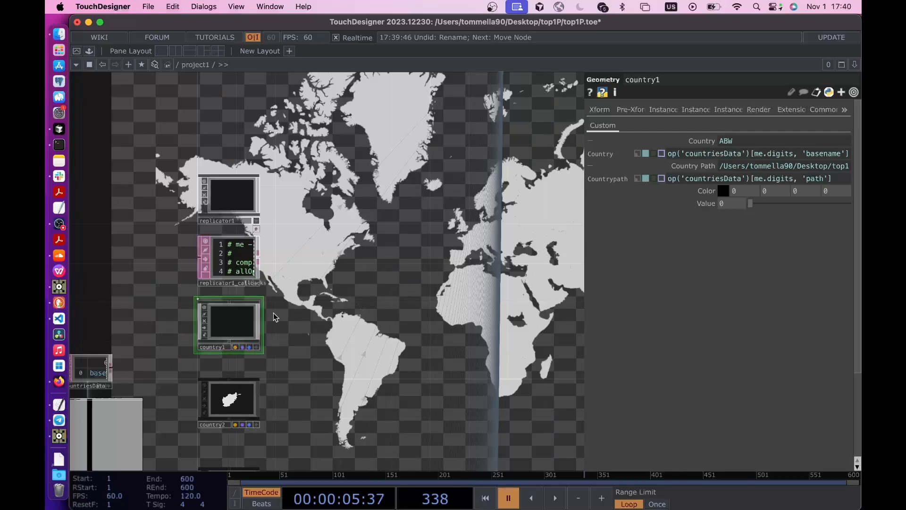
- Duplicate country1, place the copy beside it and name the copy outline
key(super+c)
key(super+v)
drag(242, 373, 329, 323)
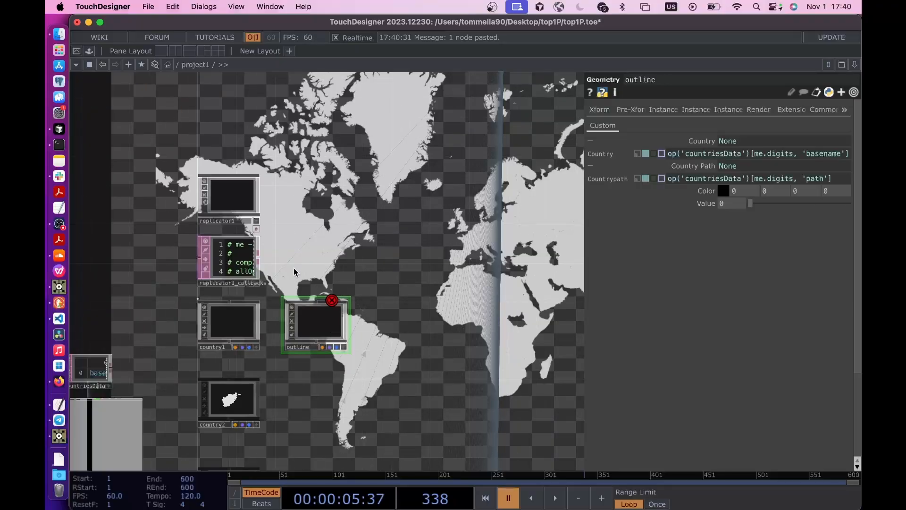
- Add a second Replicator COMP above the outline component, beside replicator1
key(Tab)
text(re)
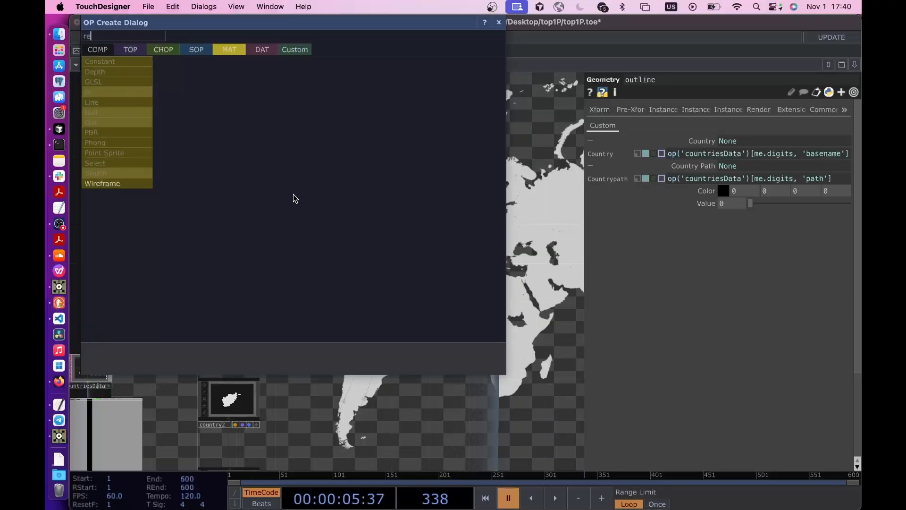
click(243, 122)
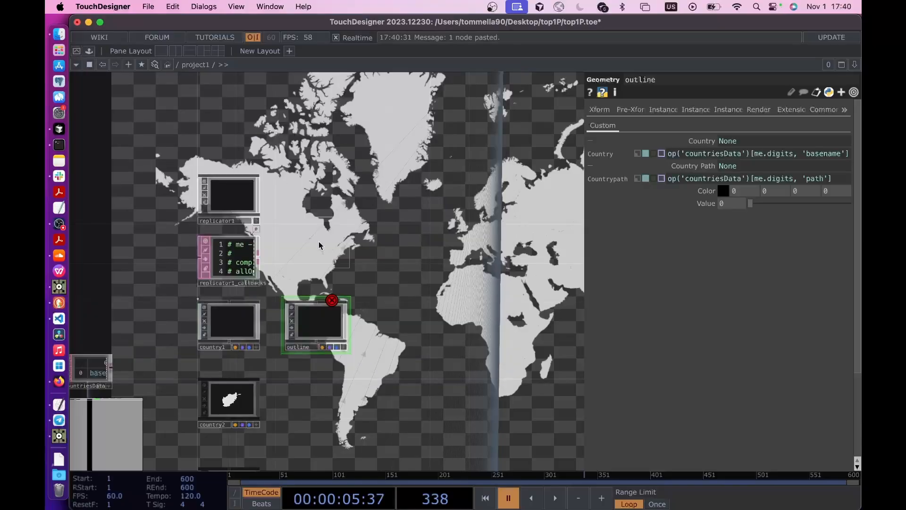
click(309, 208)
- Set replicator2's operator prefix to outline and its master operator to outline1
scroll(310, 207, up, 3)
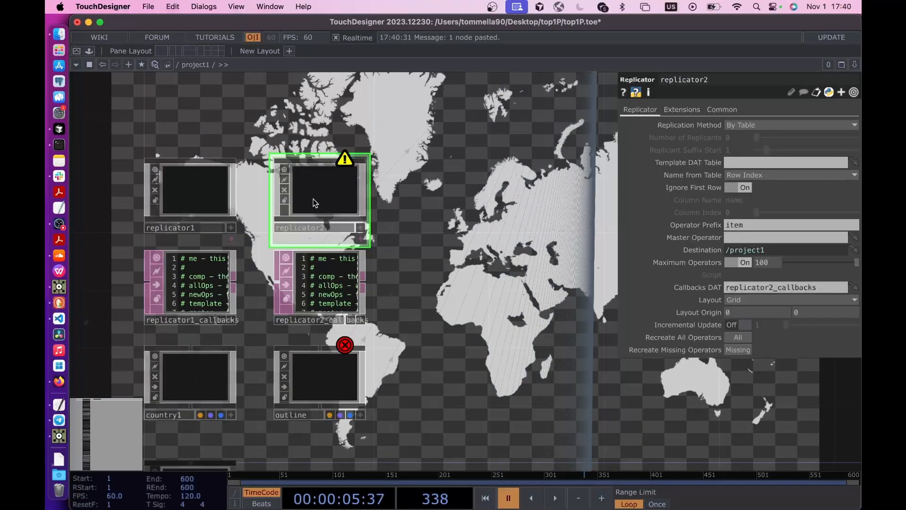
key(p)
key(p)
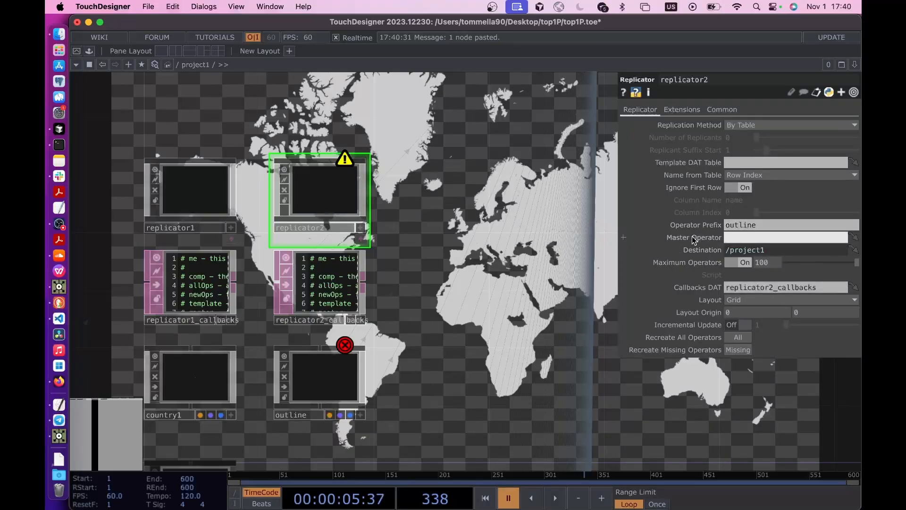
click(747, 241)
text(outline1)
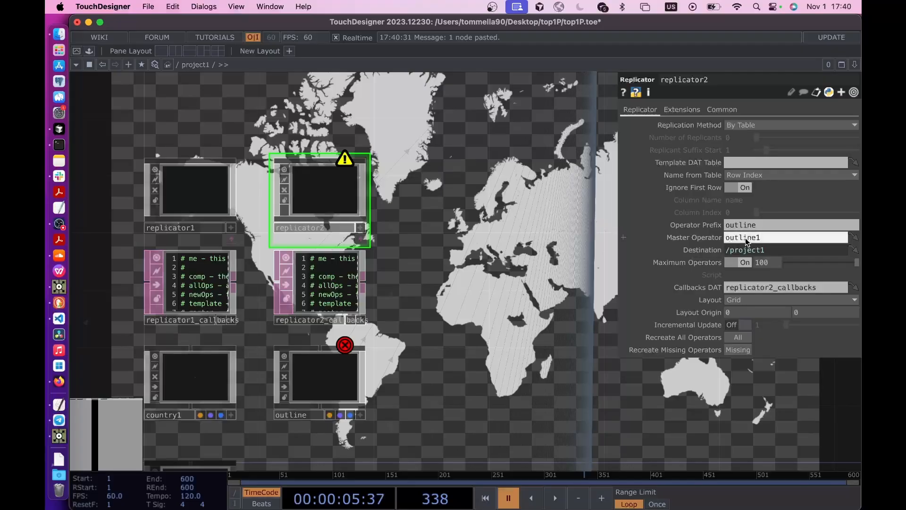
key(Return)
drag(429, 389, 450, 333)
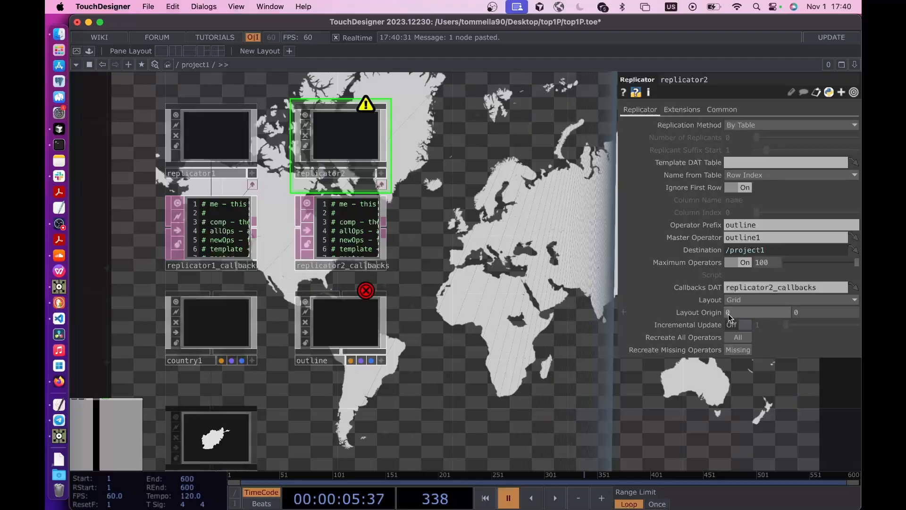
- Set replicator2's layout to Vertical with a horizontal layout origin of 150, and assign countriesData as its template DAT table
click(739, 303)
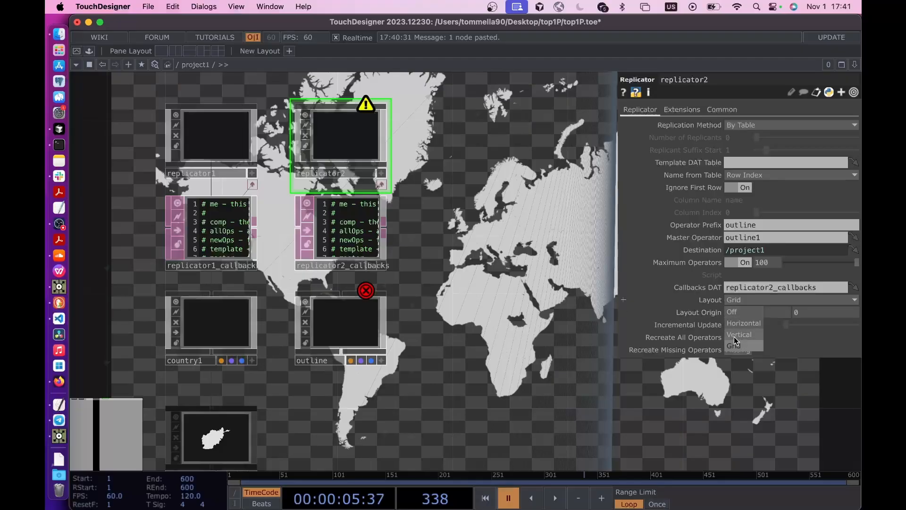
click(741, 315)
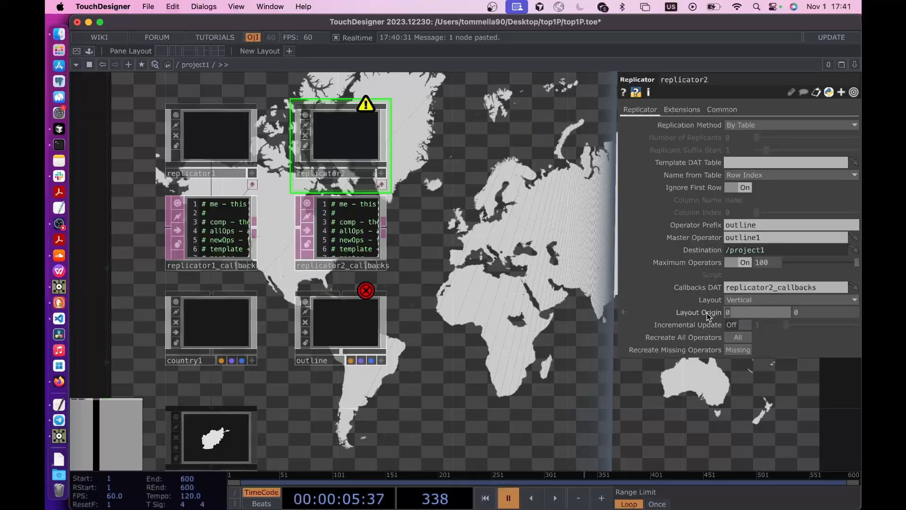
text(15)
drag(479, 349, 494, 299)
scroll(449, 330, down, 3)
scroll(450, 328, down, 2)
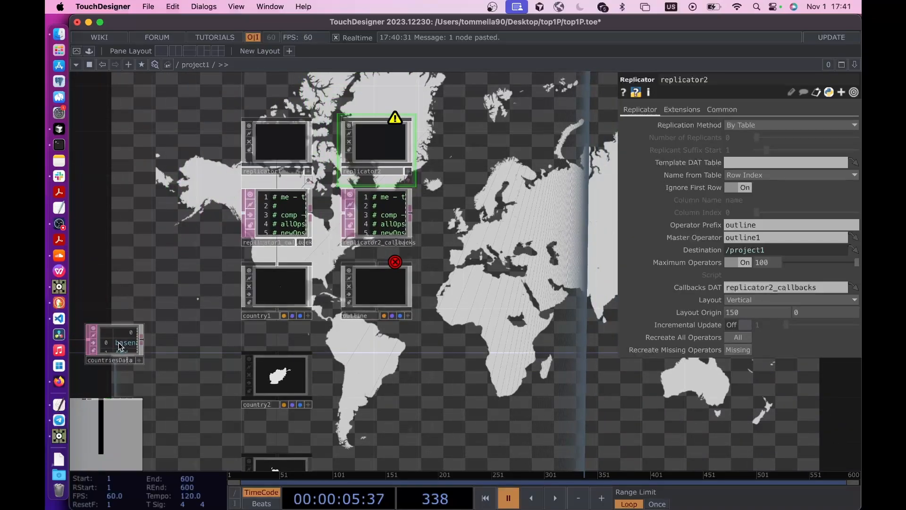
drag(120, 346, 756, 162)
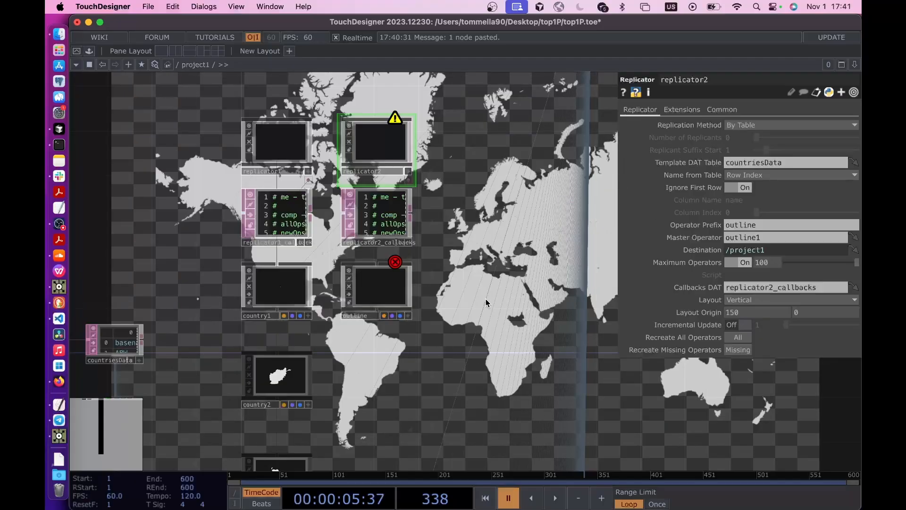
- Rename the outline component to outline1 so it matches replicator2's master operator
scroll(475, 377, down, 3)
click(384, 249)
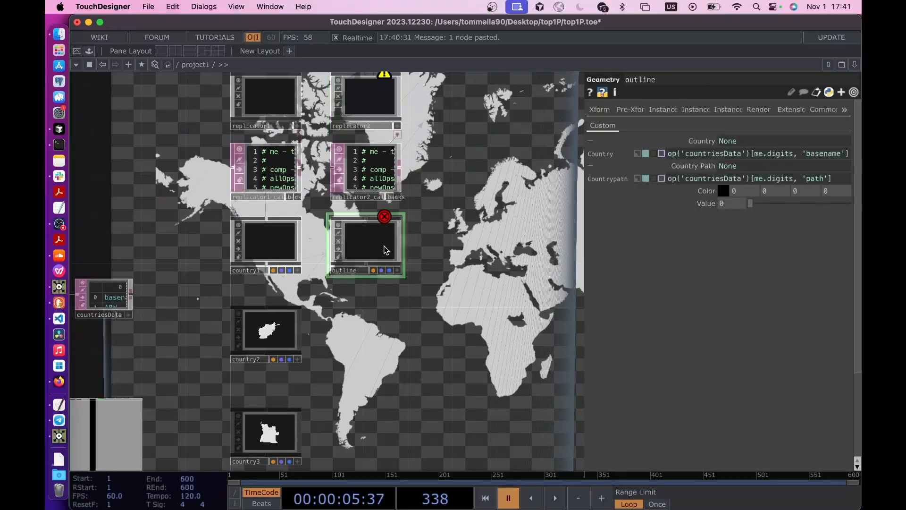
scroll(364, 267, up, 5)
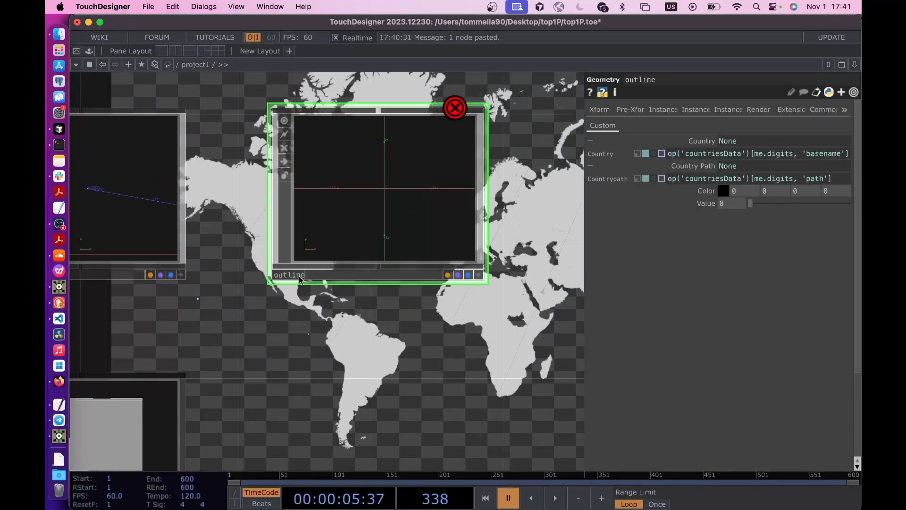
scroll(466, 334, down, 5)
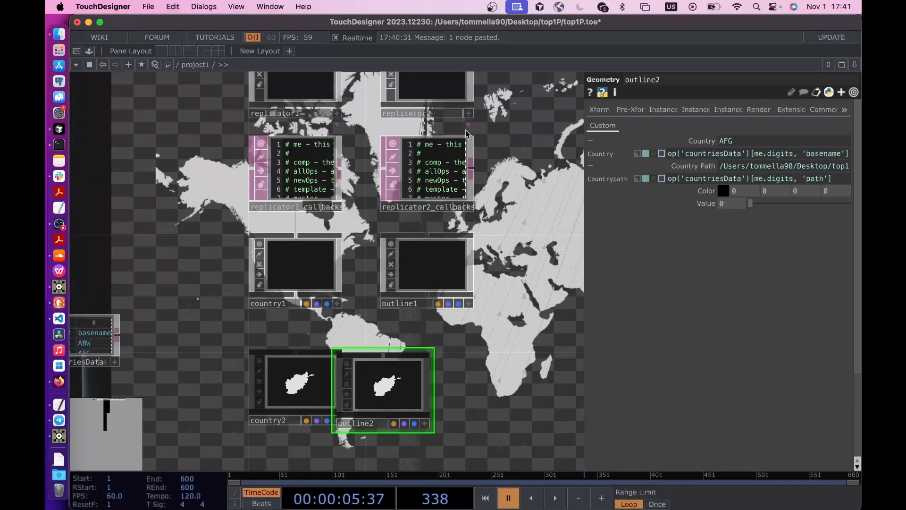
- Set replicator2's horizontal layout origin to 200 and align replicator2 above outline1
click(450, 91)
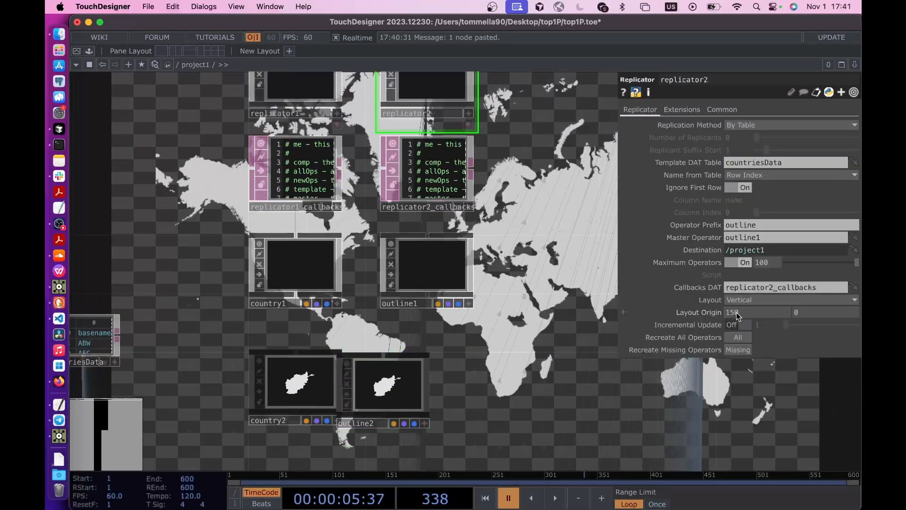
text(00)
key(Return)
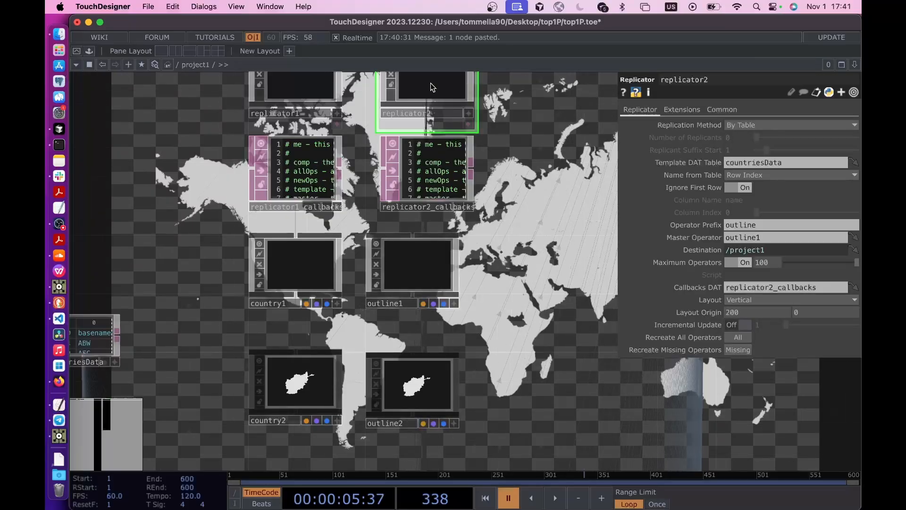
drag(431, 83, 412, 114)
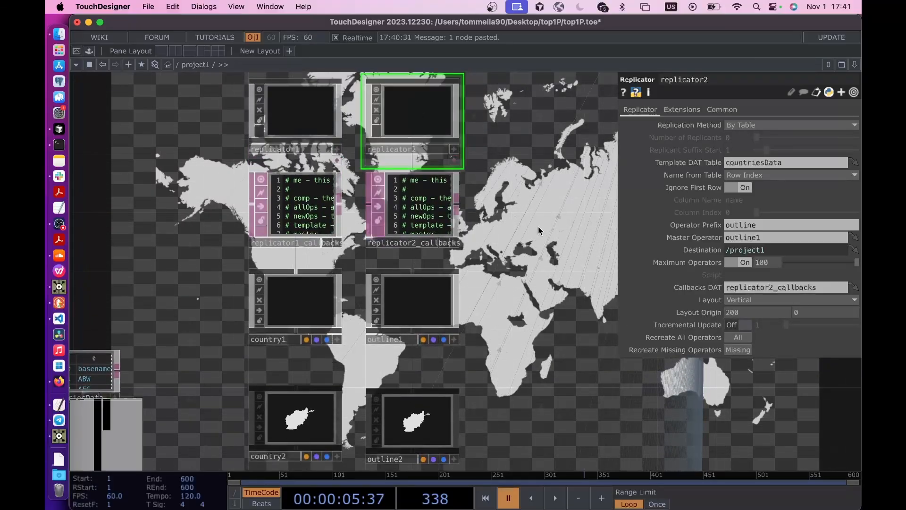
- Go inside outline1 and add a Line MAT above filein1
scroll(478, 277, down, 5)
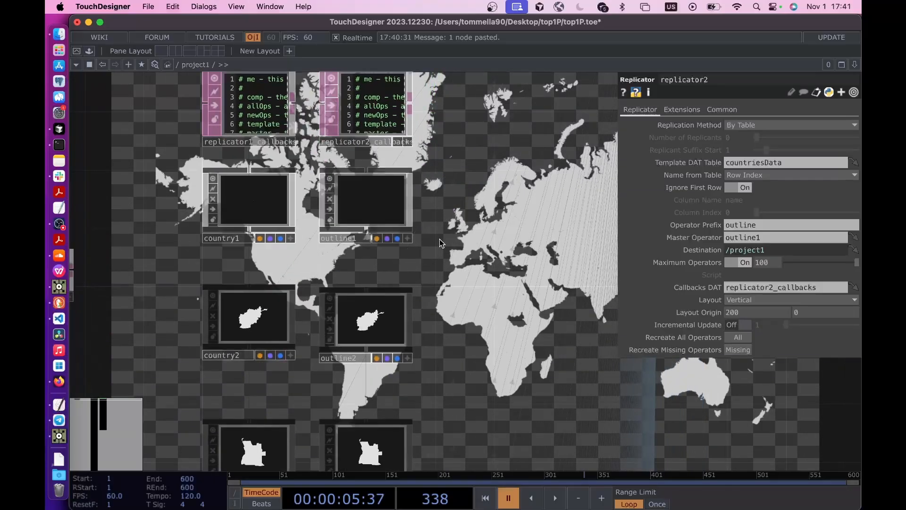
double_click(372, 205)
scroll(360, 199, down, 3)
drag(347, 189, 347, 292)
key(Tab)
click(222, 57)
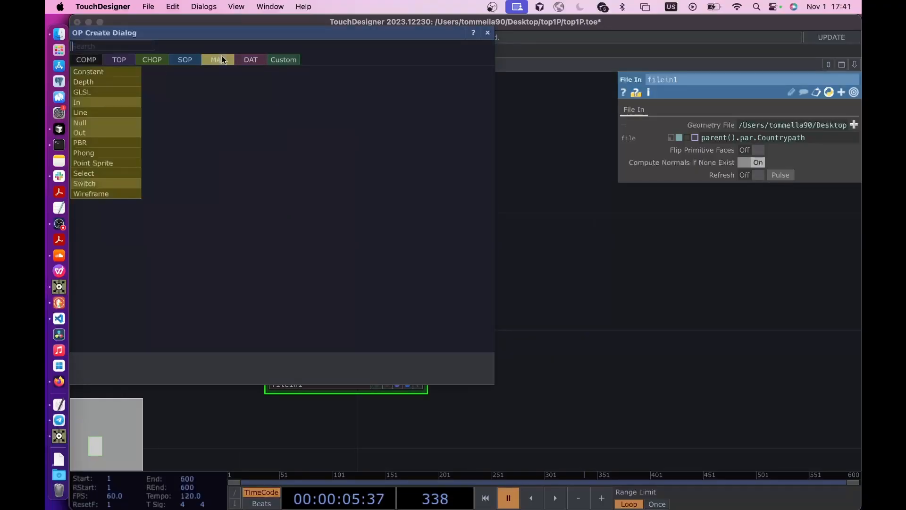
click(100, 110)
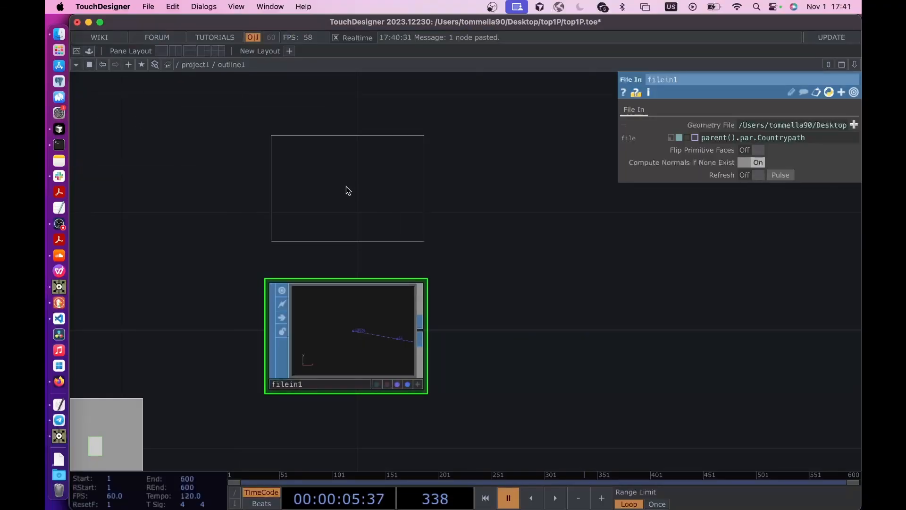
click(345, 186)
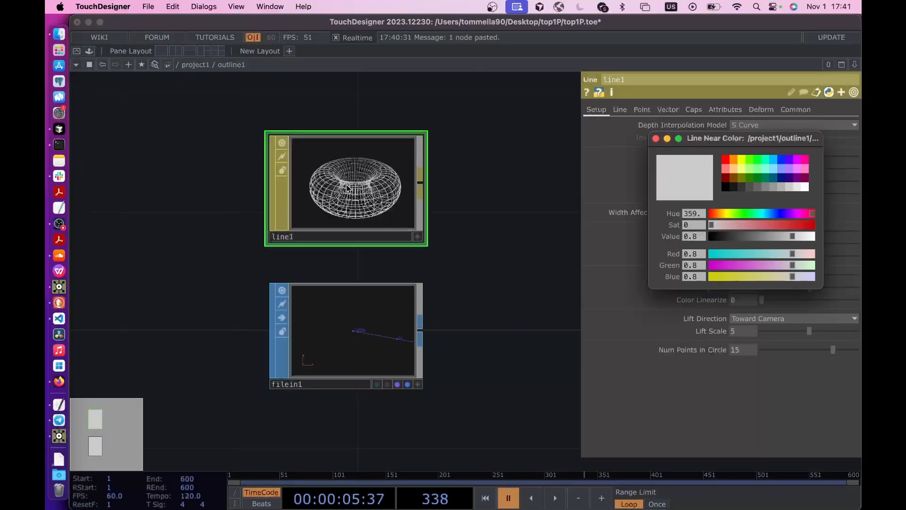
- Set line1's Distance Near, Distance Far, Width Near and Width Far all to 1
click(656, 139)
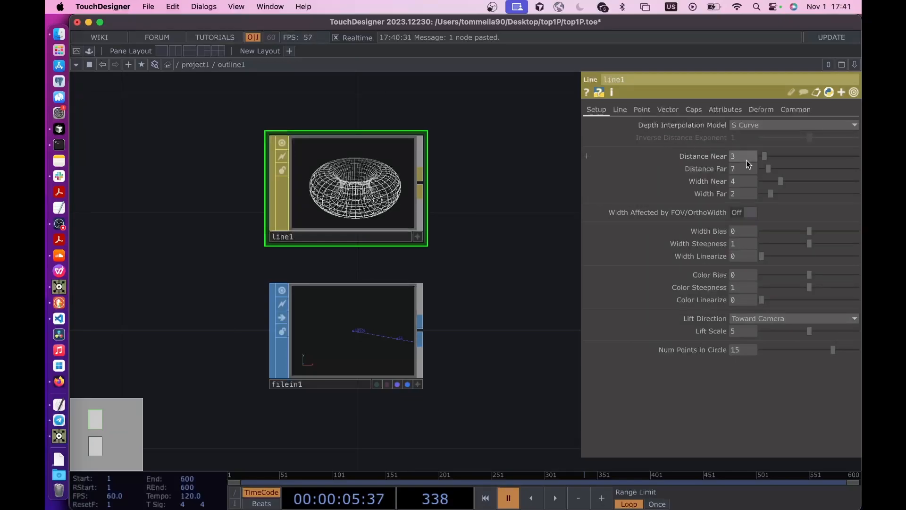
text(1)
key(Tab)
text(1)
key(Tab)
text(1)
key(Tab)
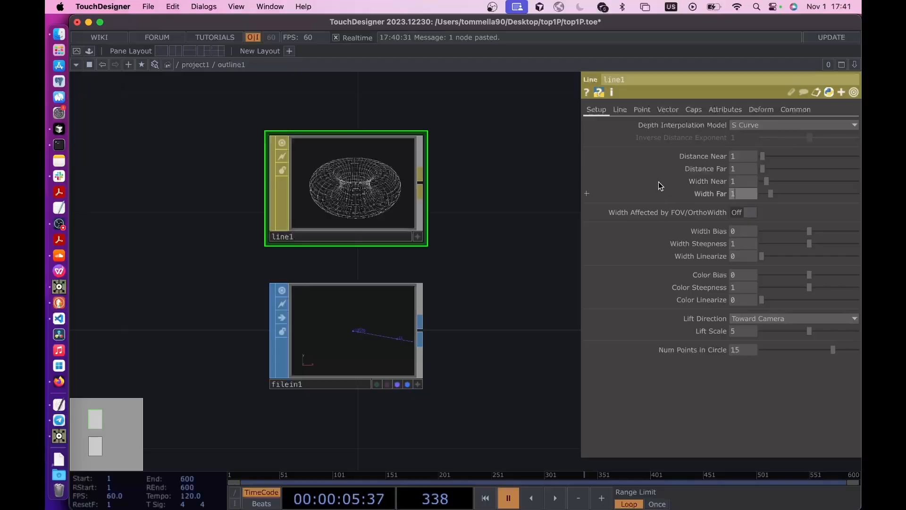
text(1)
key(Return)
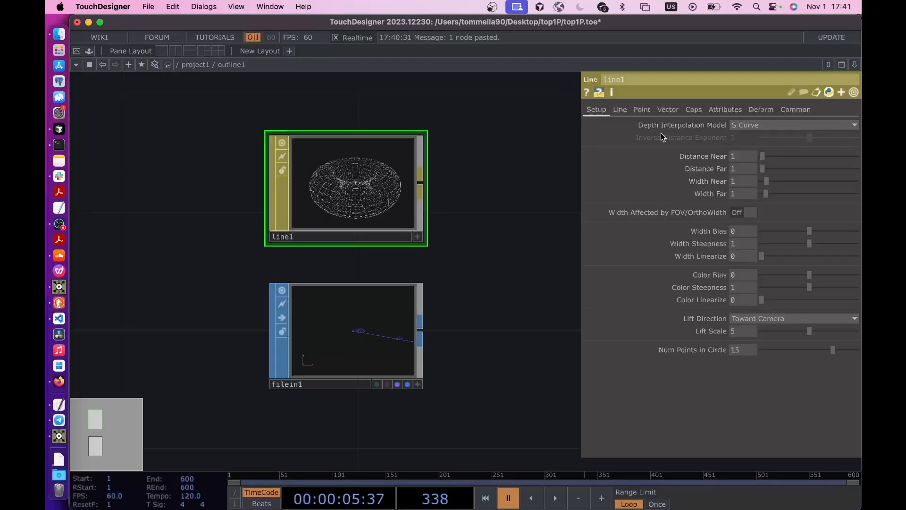
- Set line1's Line Near Color to black, then close the color picker and hide the parameters
click(620, 109)
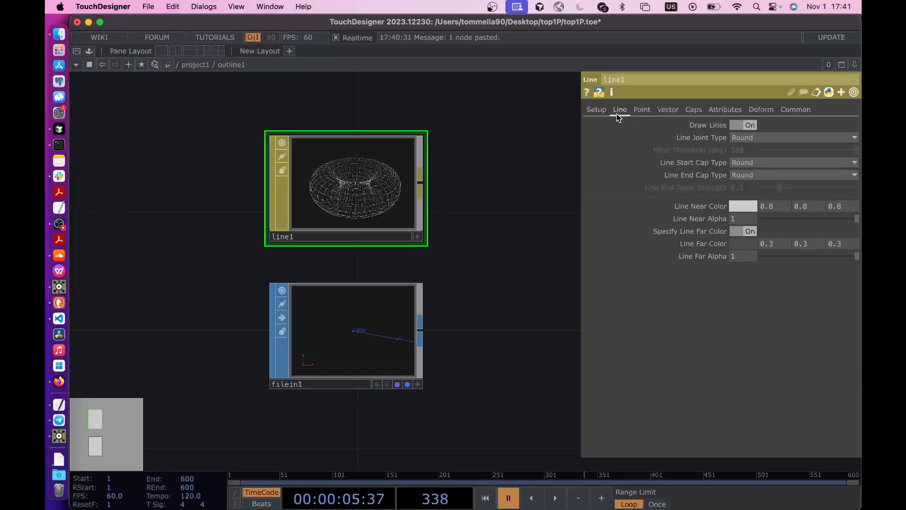
click(744, 207)
drag(716, 238, 676, 173)
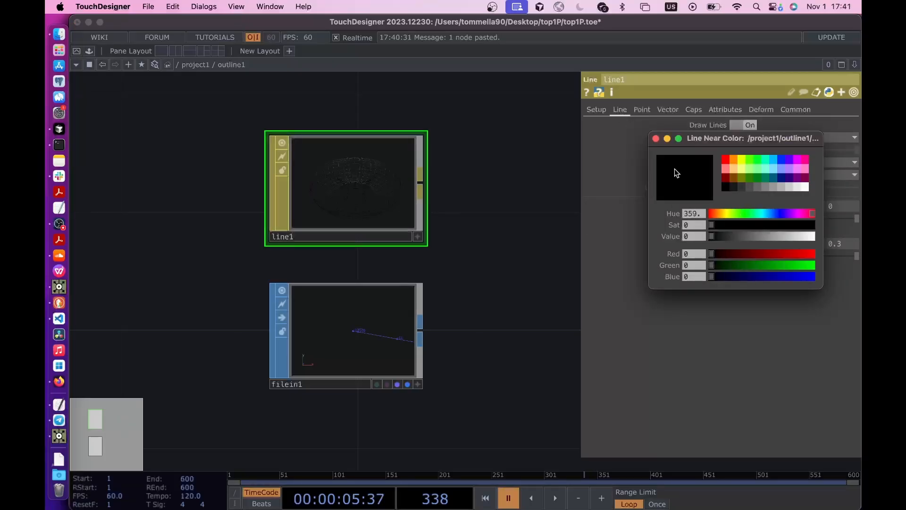
click(656, 138)
key(p)
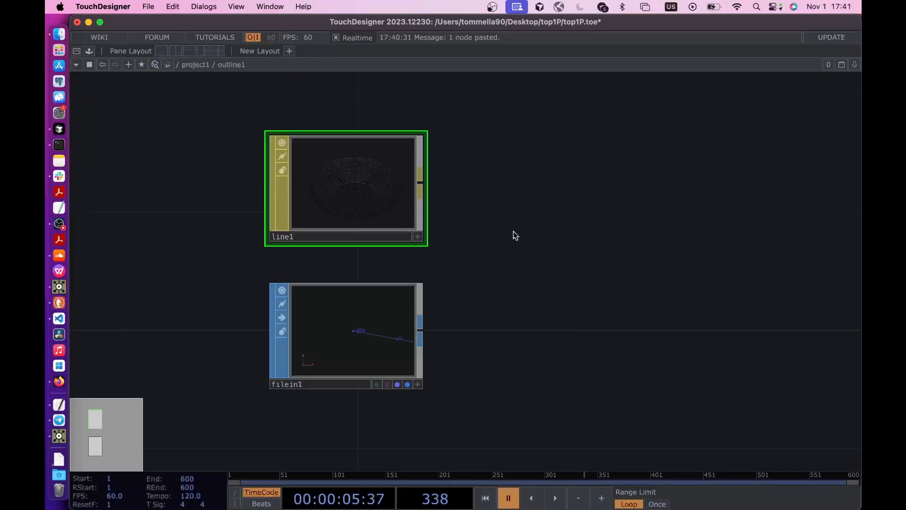
- Return to the project1 network and set outline1's render material to ./line1
key(u)
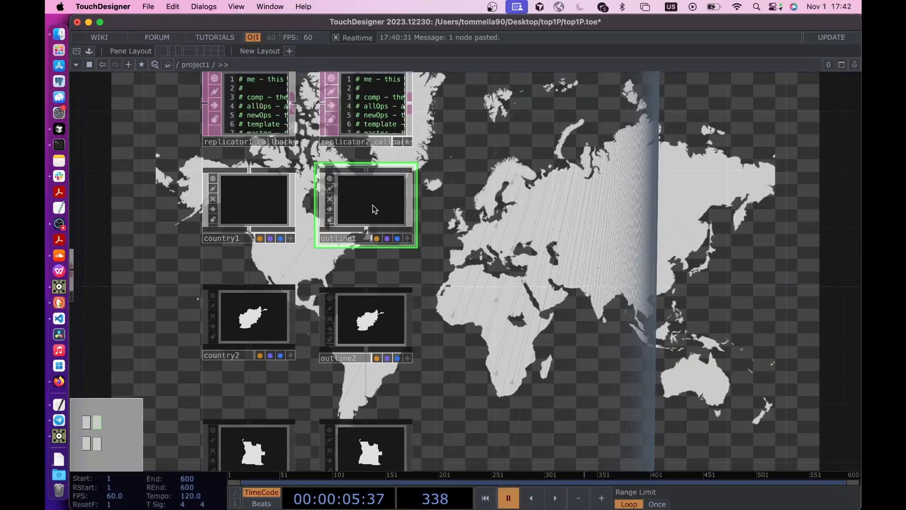
key(p)
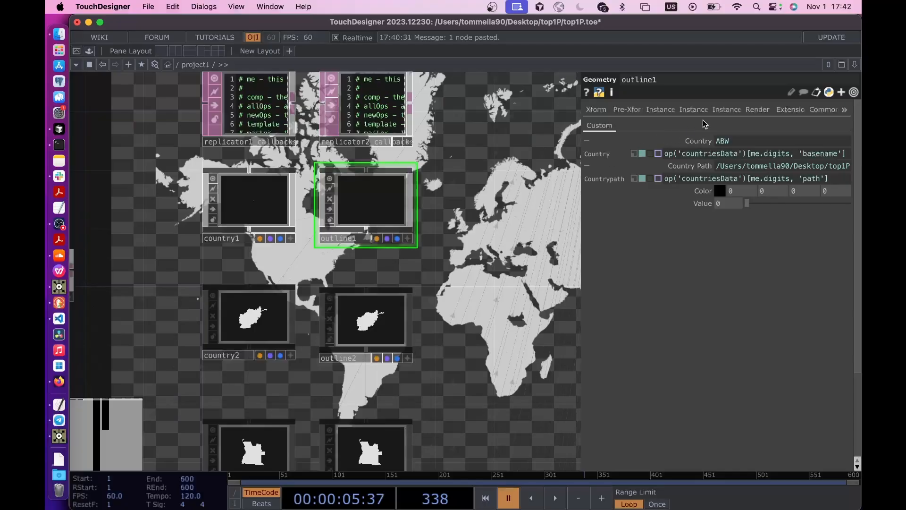
click(758, 110)
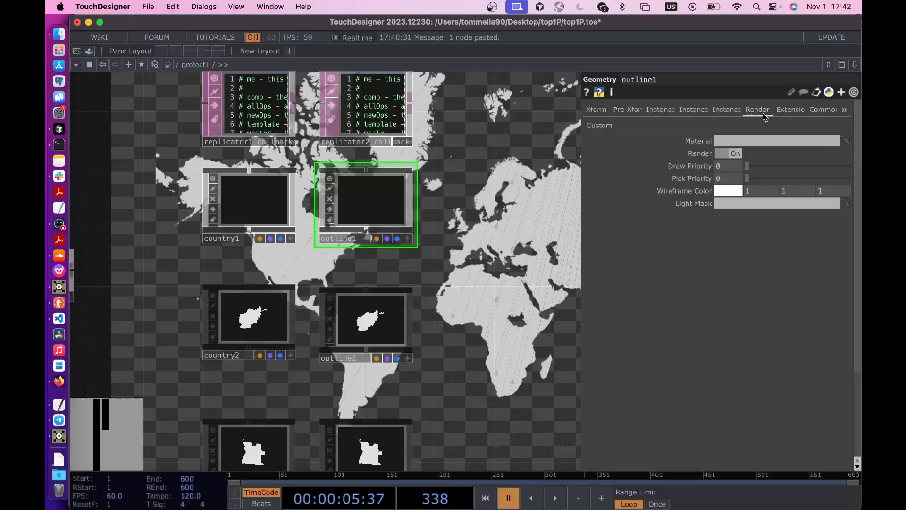
click(719, 142)
text(./line1)
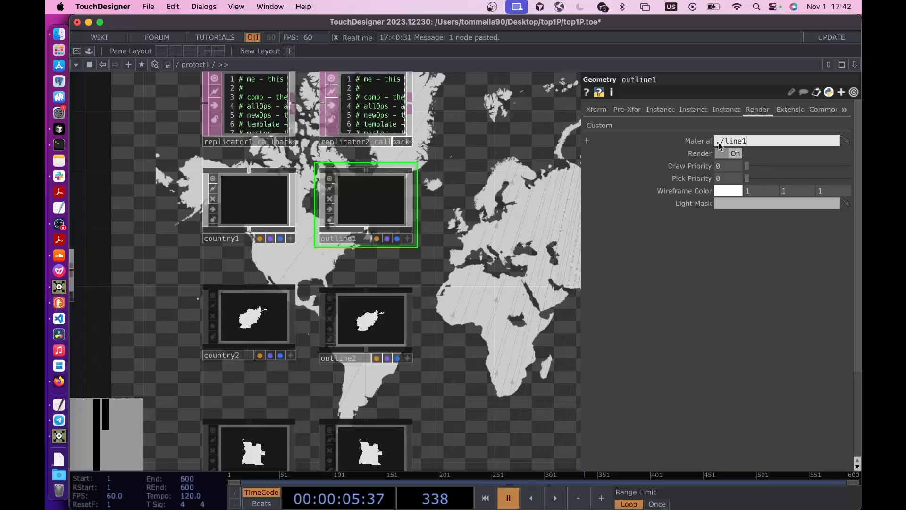
key(Return)
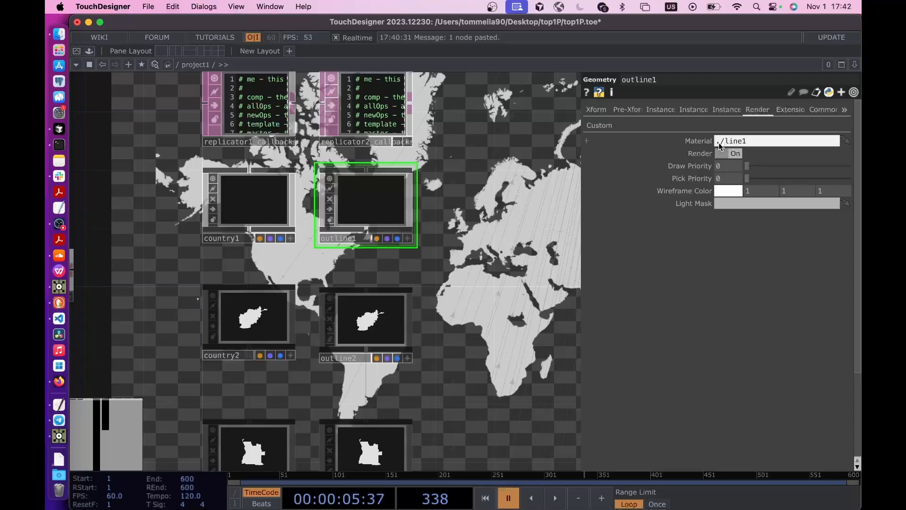
- Recreate all of replicator2's outline operators and turn off its Maximum Operators limit
drag(459, 235, 447, 306)
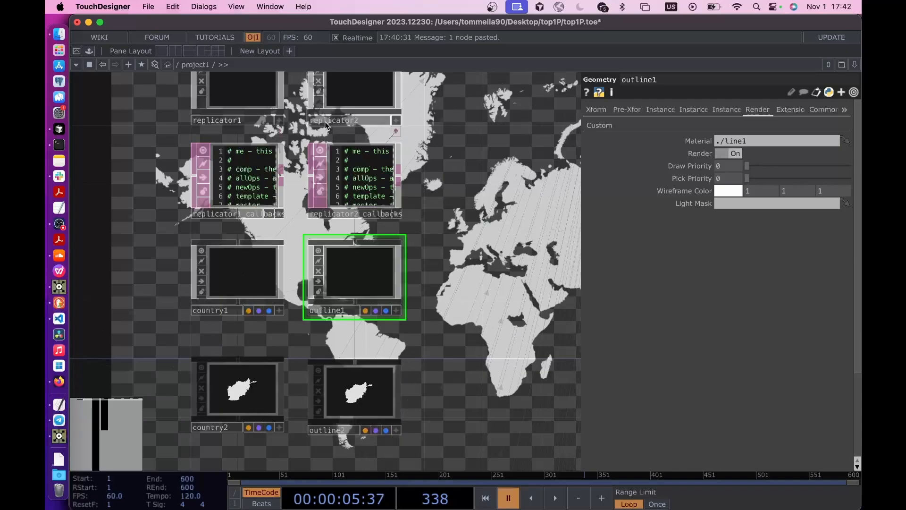
click(373, 90)
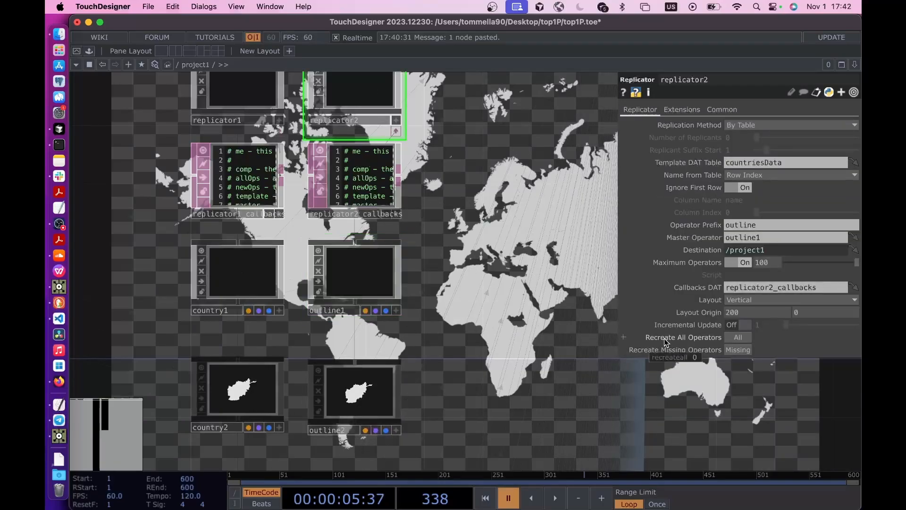
drag(561, 287, 486, 361)
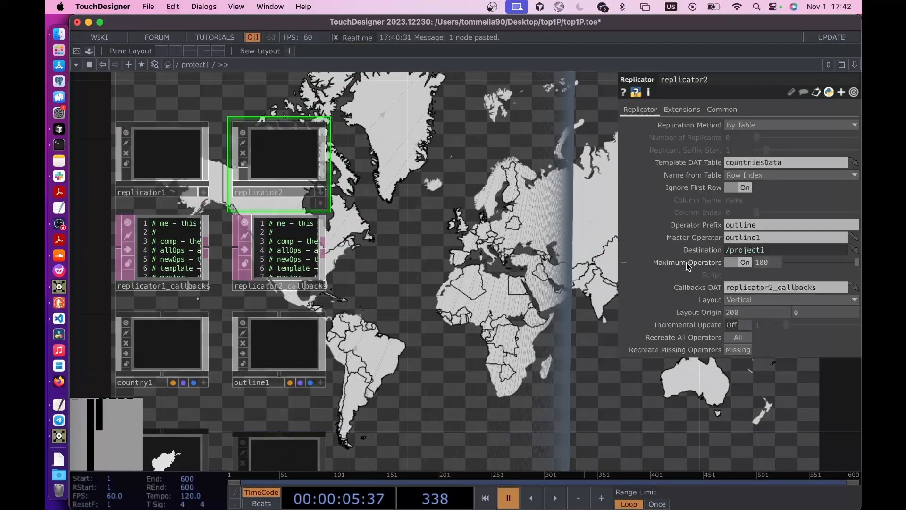
click(735, 263)
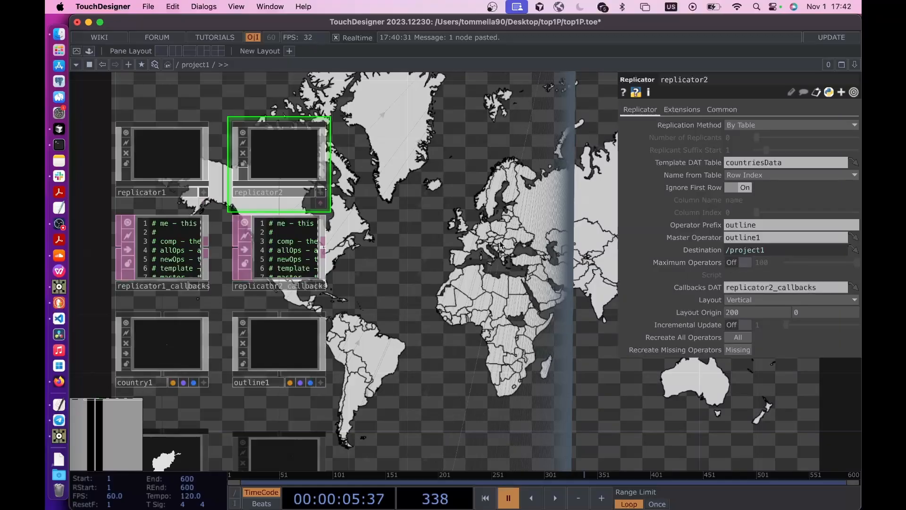
drag(471, 250, 429, 320)
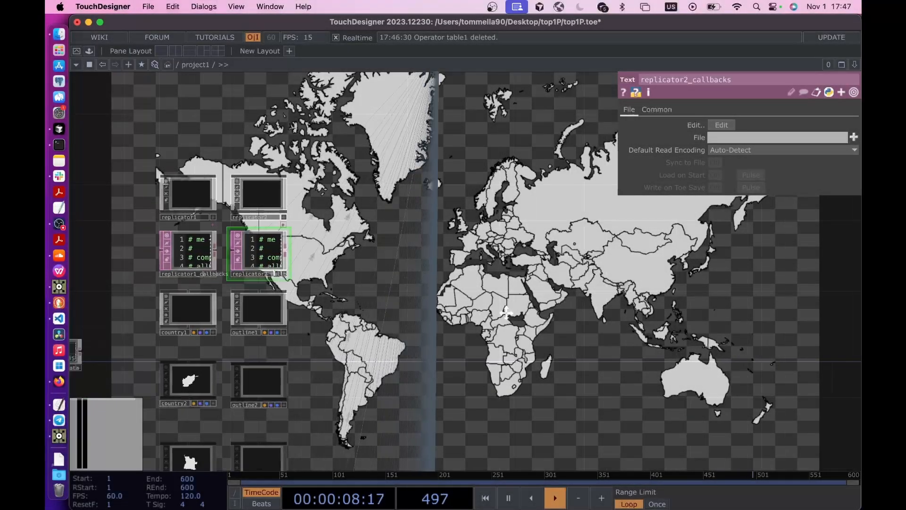
- Add a Table DAT in an empty area of the project1 network and load top1IncomeClean.csv into it
drag(506, 312, 631, 313)
drag(217, 293, 442, 293)
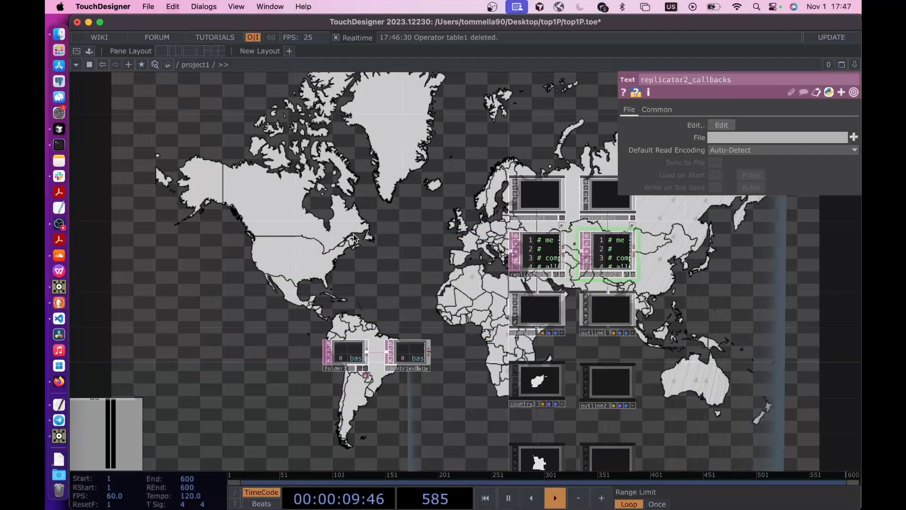
mouse_move(355, 235)
mouse_down()
mouse_move(461, 239)
mouse_move(435, 241)
mouse_up()
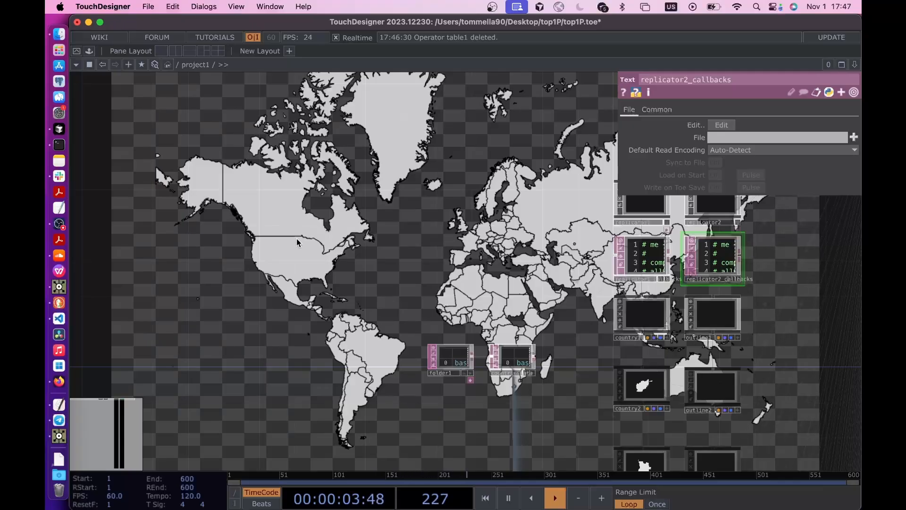
drag(211, 268, 321, 268)
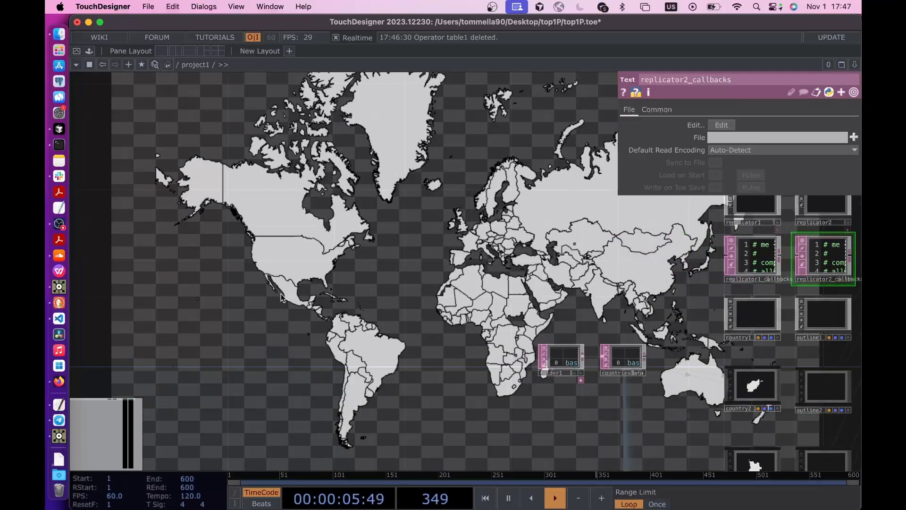
key(Tab)
text(ta)
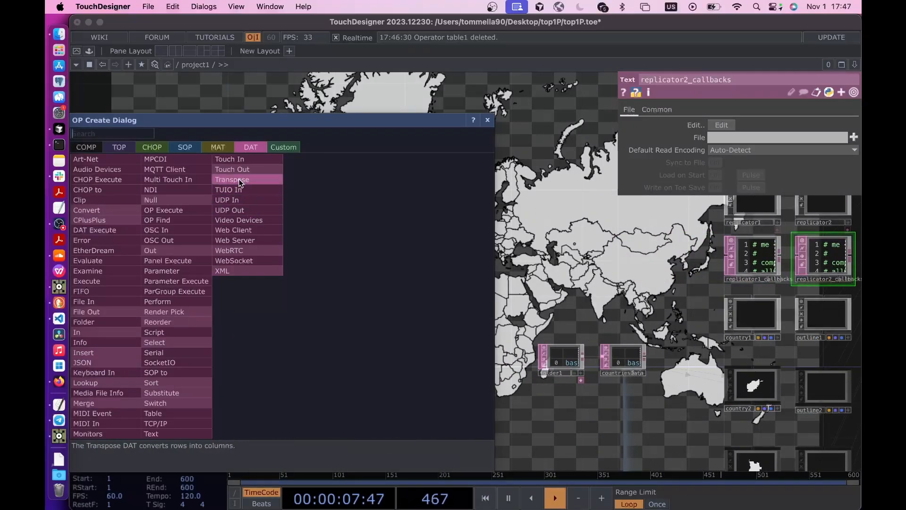
text(b)
click(183, 411)
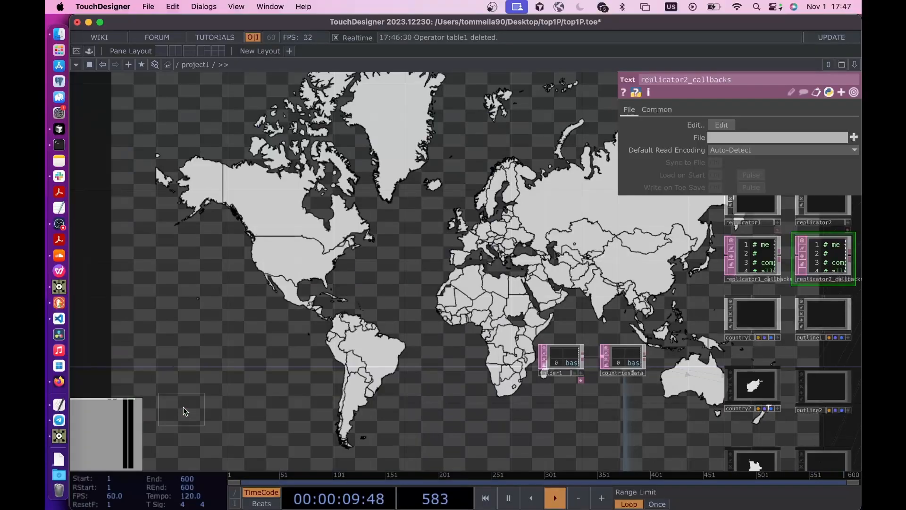
click(285, 261)
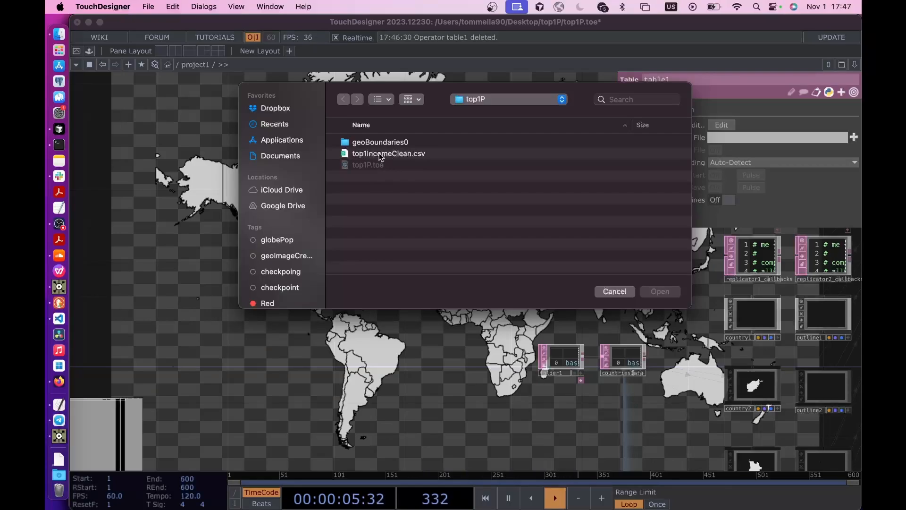
double_click(381, 156)
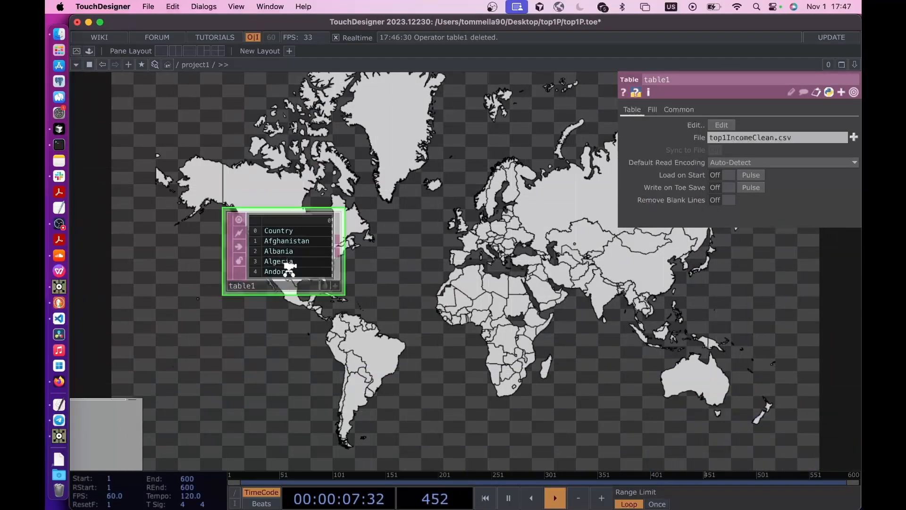
- Convert the income table to channels with a DAT to CHOP placed beside table1
scroll(290, 268, up, 5)
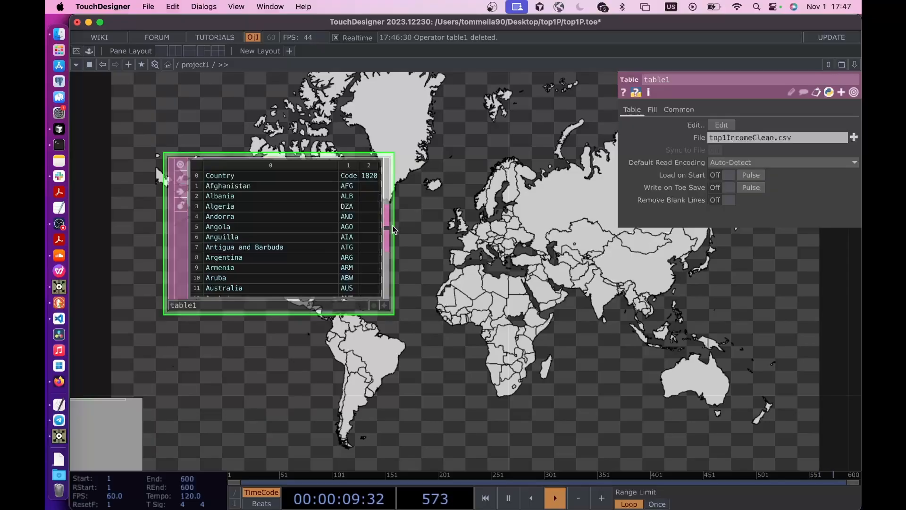
click(392, 225)
click(268, 82)
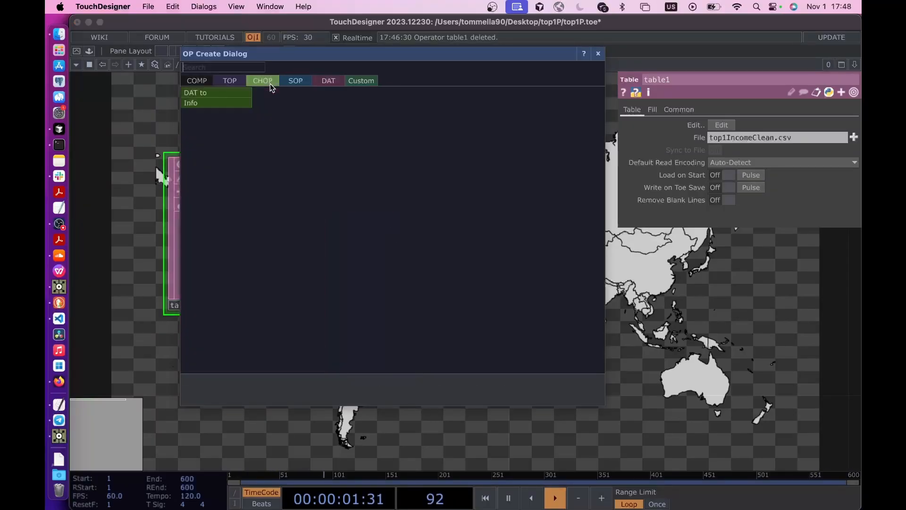
click(217, 92)
click(570, 238)
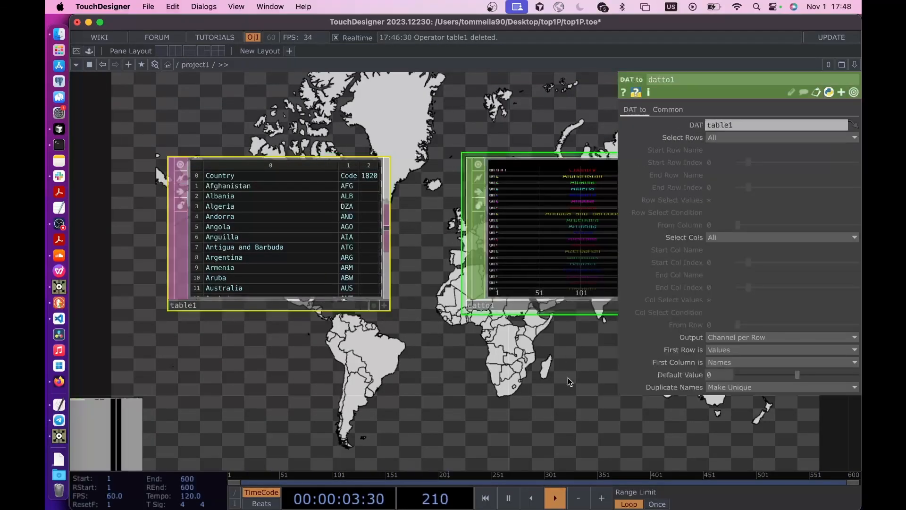
- Set datto1's Output to Channel per Column
key(h)
scroll(443, 390, down, 3)
scroll(434, 306, up, 4)
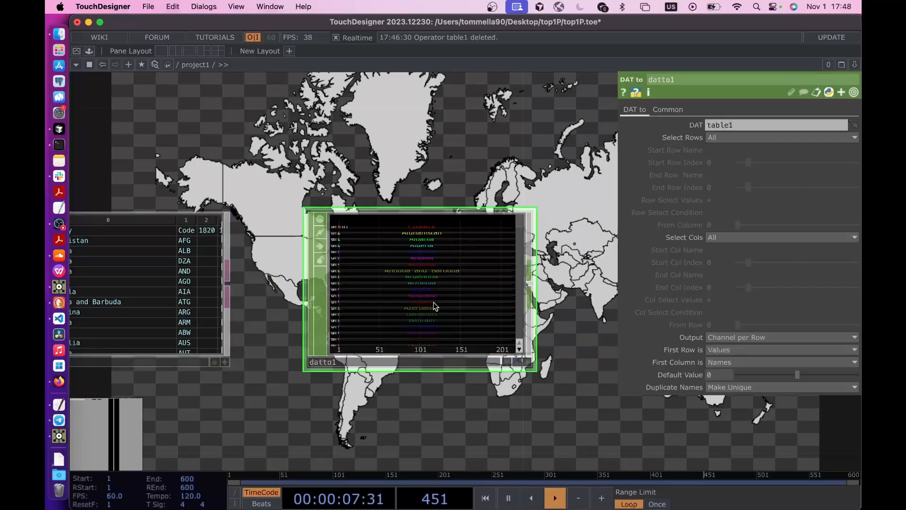
drag(562, 291, 444, 282)
drag(314, 433, 517, 382)
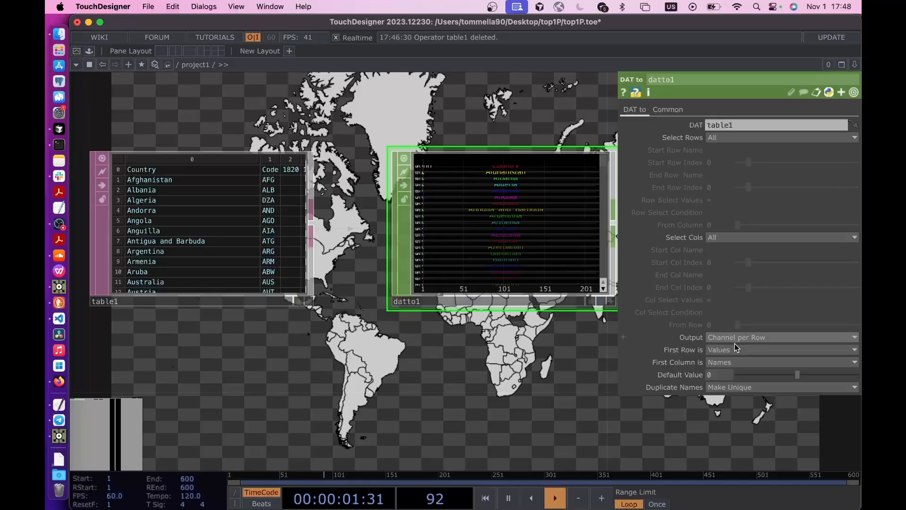
click(736, 338)
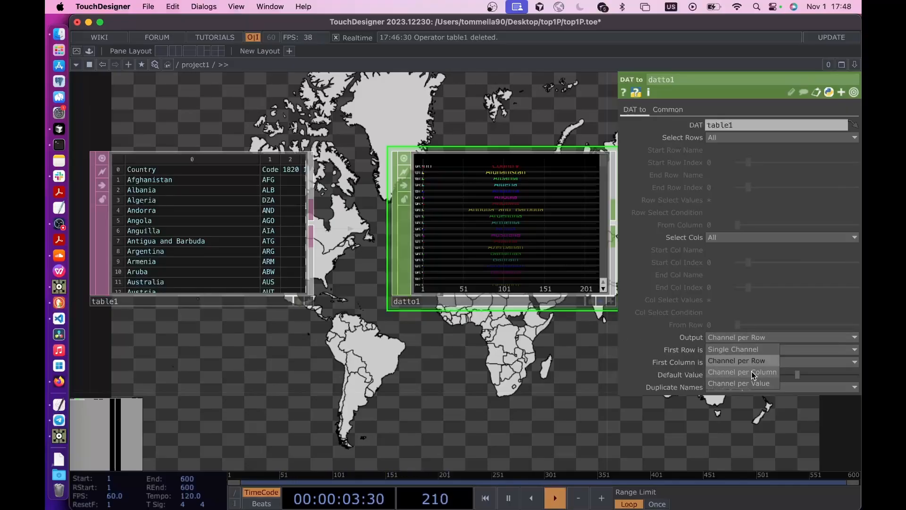
click(752, 375)
- Set datto1's First Row is option to Names so the channels take the table's header labels
scroll(508, 211, up, 4)
scroll(506, 193, down, 3)
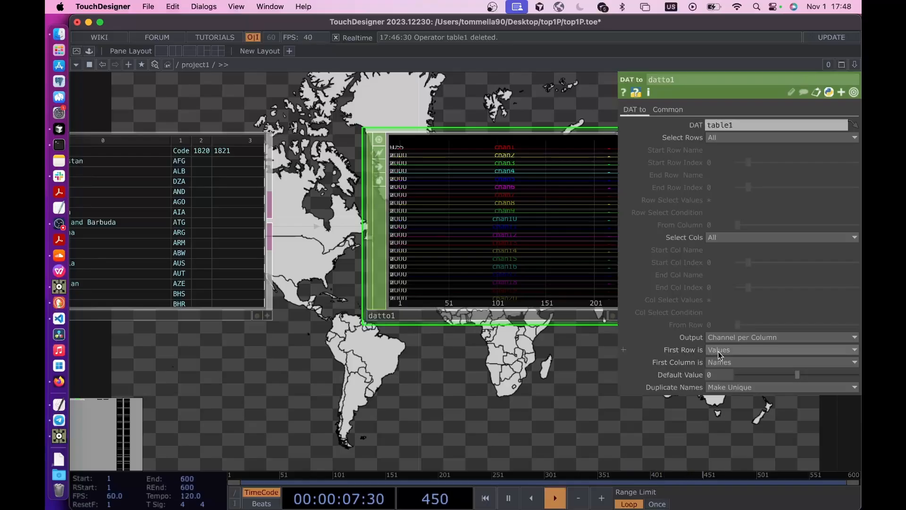
drag(289, 370, 388, 371)
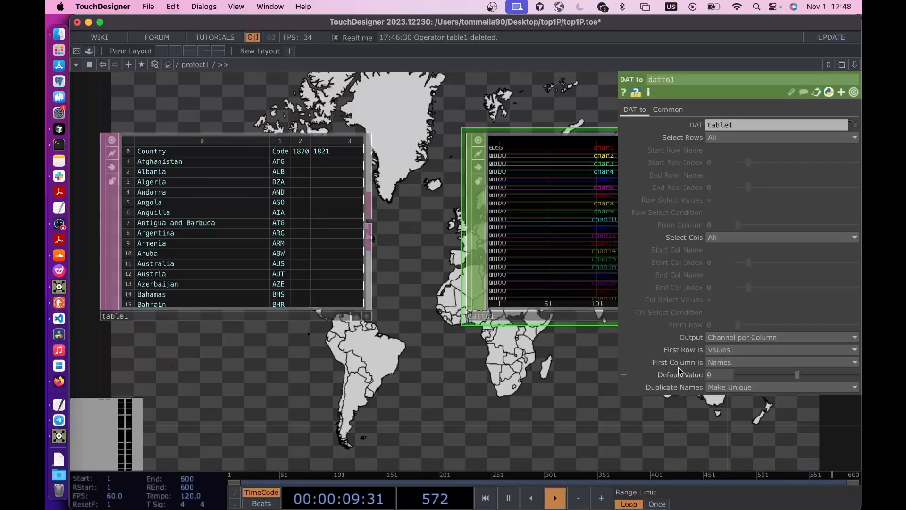
click(727, 349)
click(719, 361)
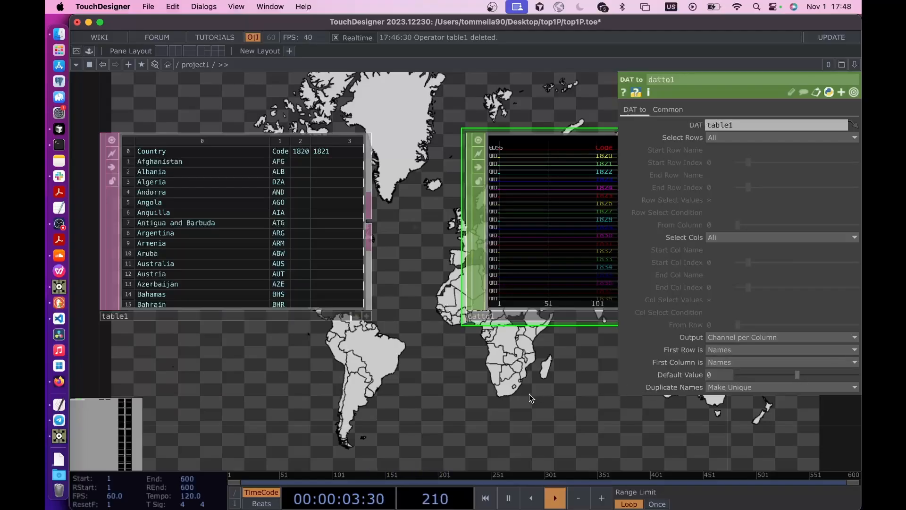
- Examine datto1's year channels and table1's per-country values across the year columns
drag(529, 395, 355, 394)
scroll(429, 170, up, 2)
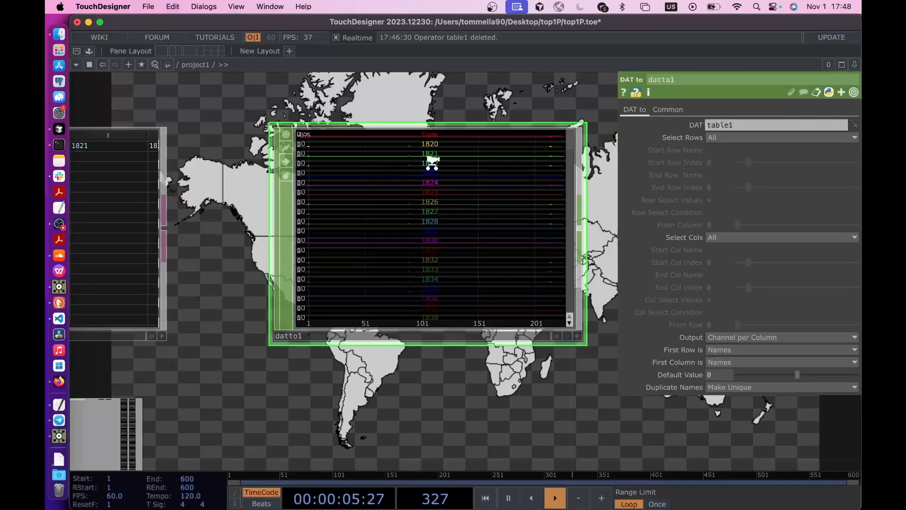
scroll(432, 163, down, 2)
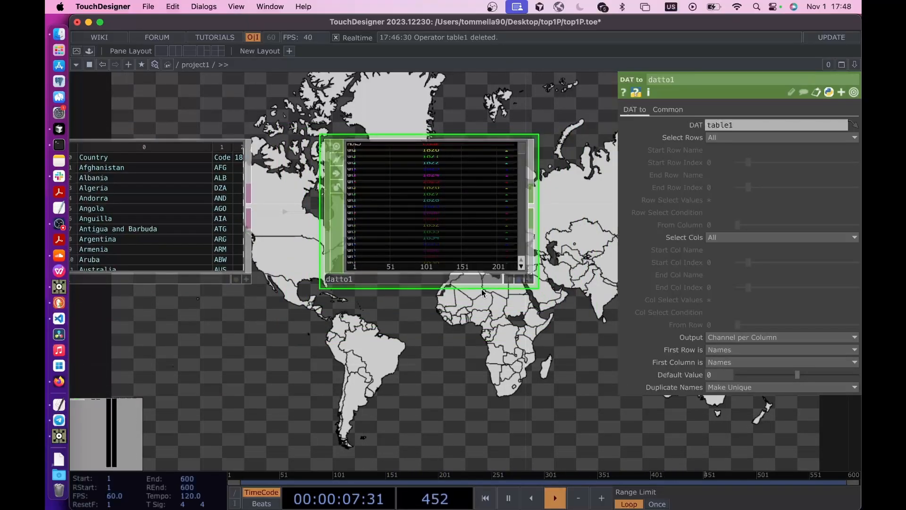
scroll(157, 269, up, 4)
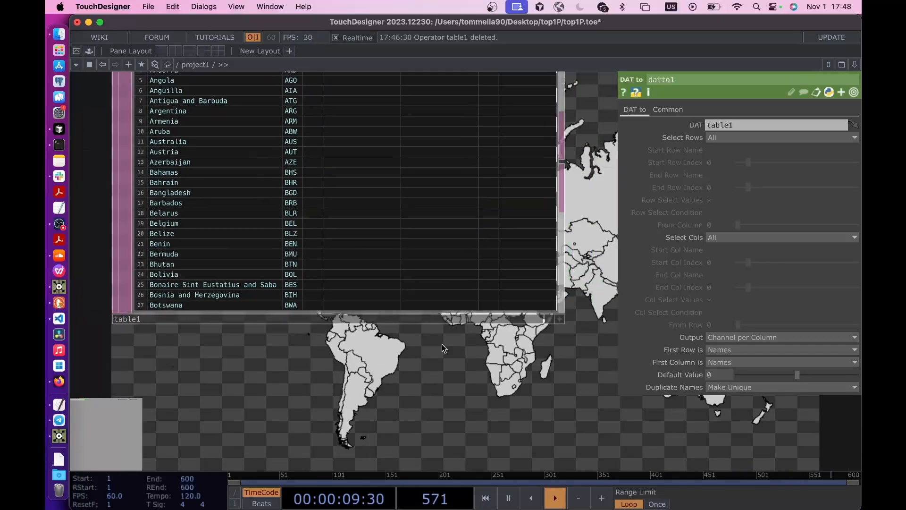
scroll(443, 345, down, 2)
drag(442, 345, 442, 394)
click(542, 372)
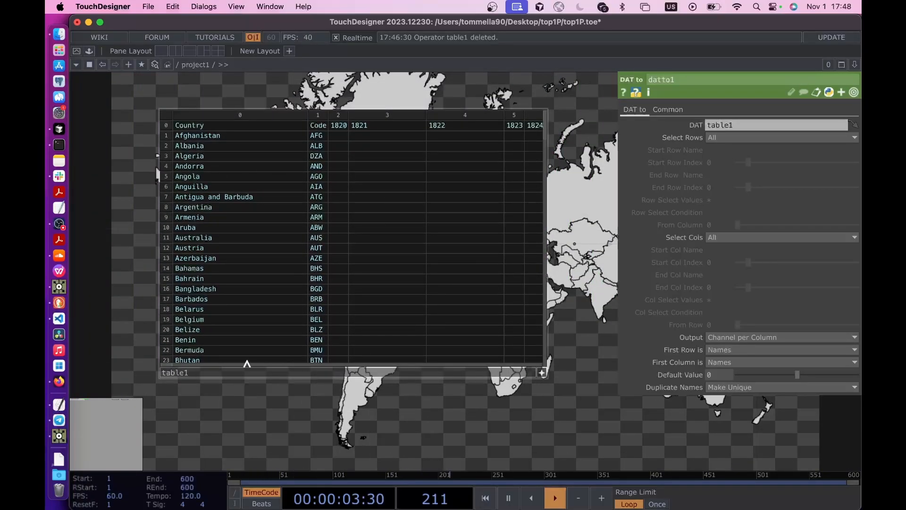
drag(175, 366, 512, 358)
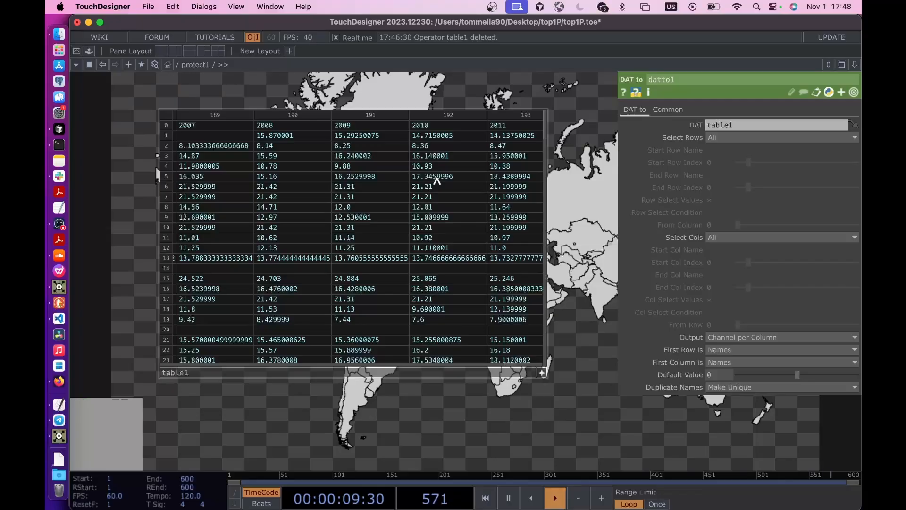
click(542, 373)
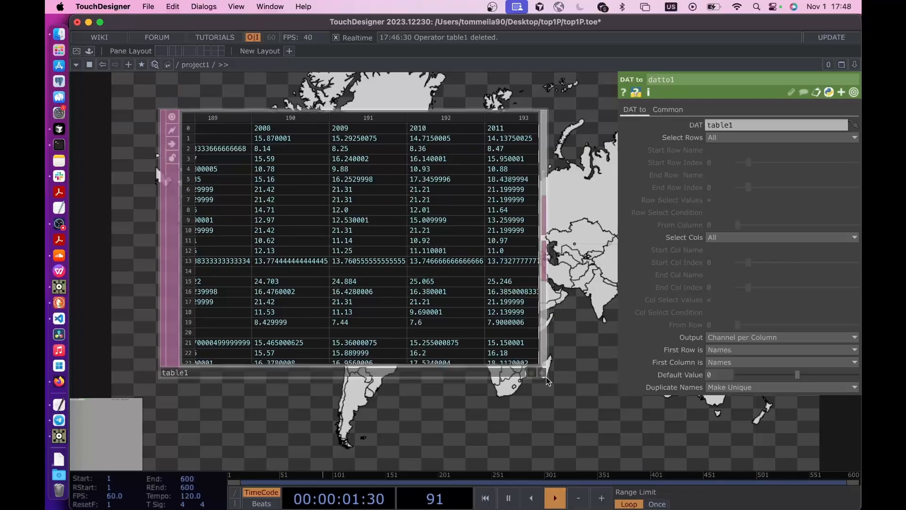
- Add a Select CHOP connected to datto1's output
drag(552, 436, 326, 420)
scroll(359, 418, down, 5)
drag(557, 420, 239, 370)
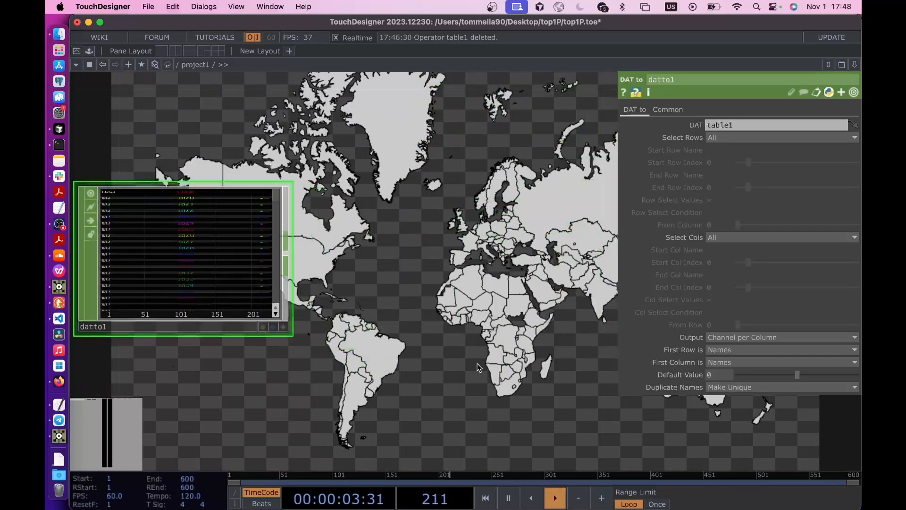
drag(480, 369, 386, 371)
scroll(299, 370, down, 4)
drag(279, 369, 424, 366)
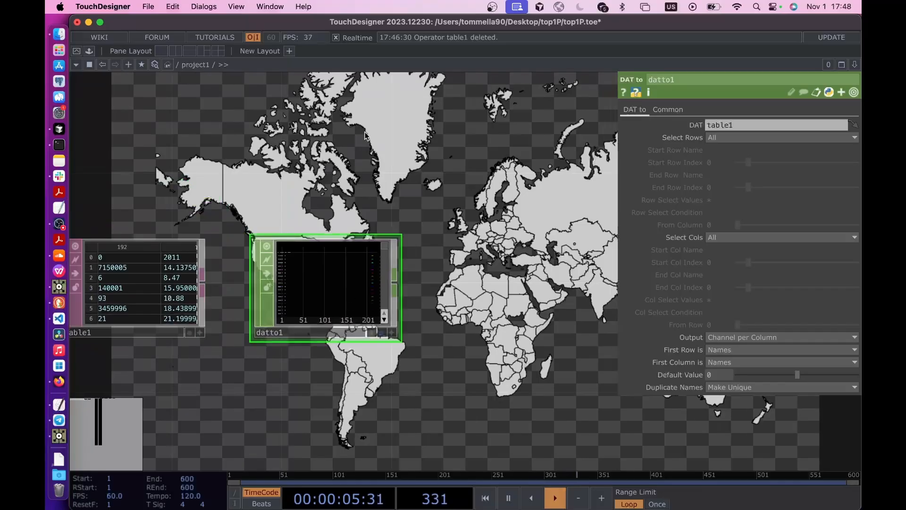
click(395, 282)
text(sele)
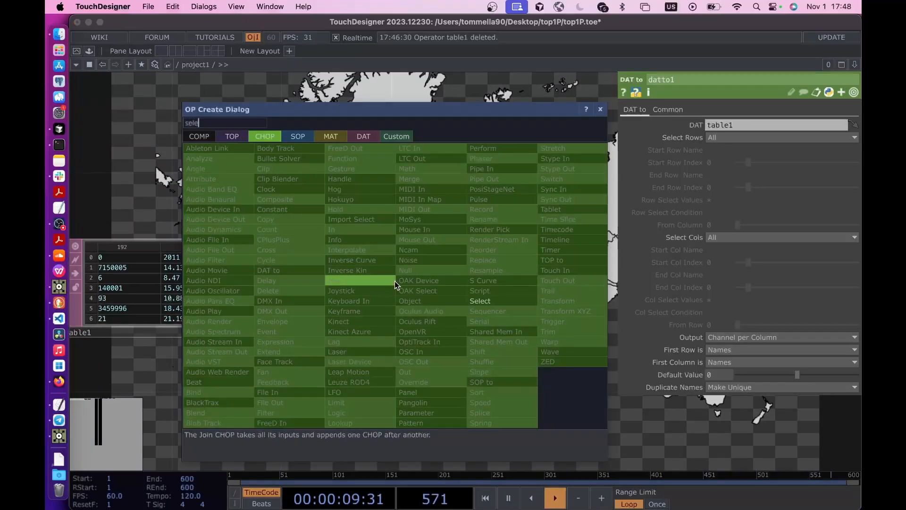
click(495, 296)
click(557, 375)
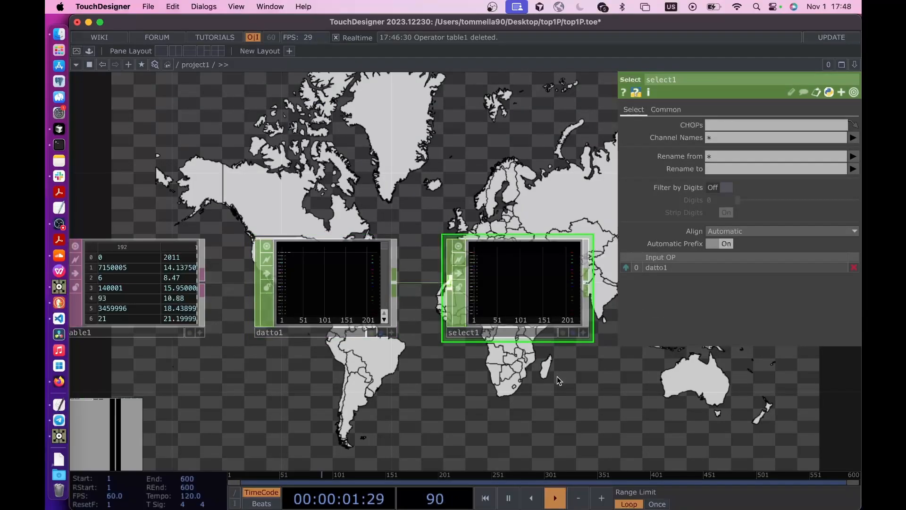
- Set select1's Channel Names to 2023 and inspect the channel's graph
drag(557, 375, 454, 350)
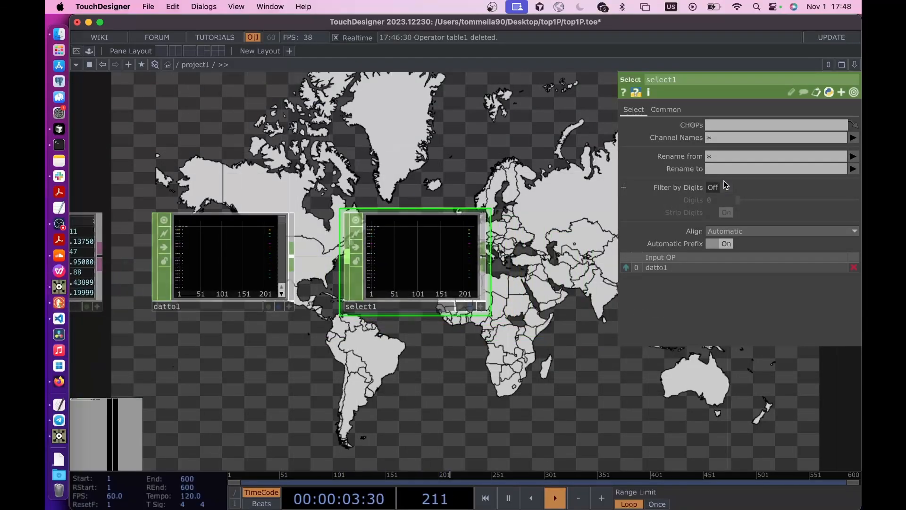
click(854, 138)
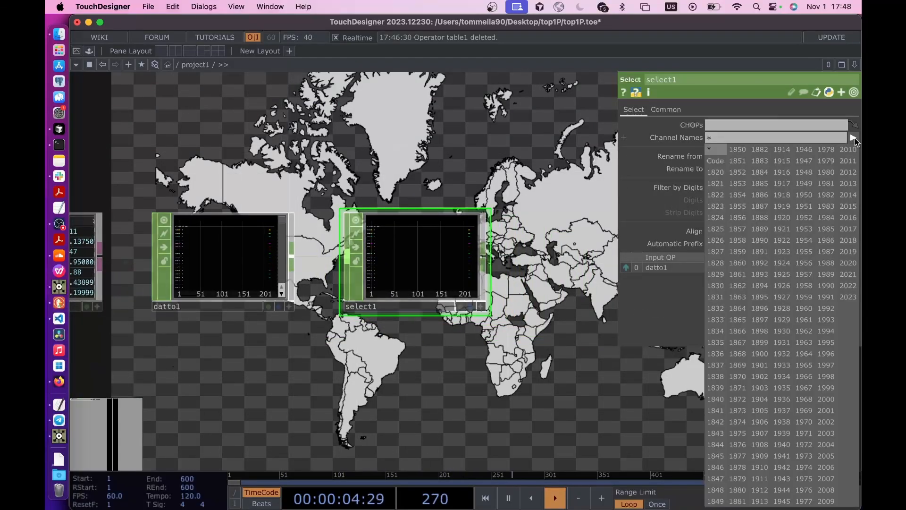
click(849, 297)
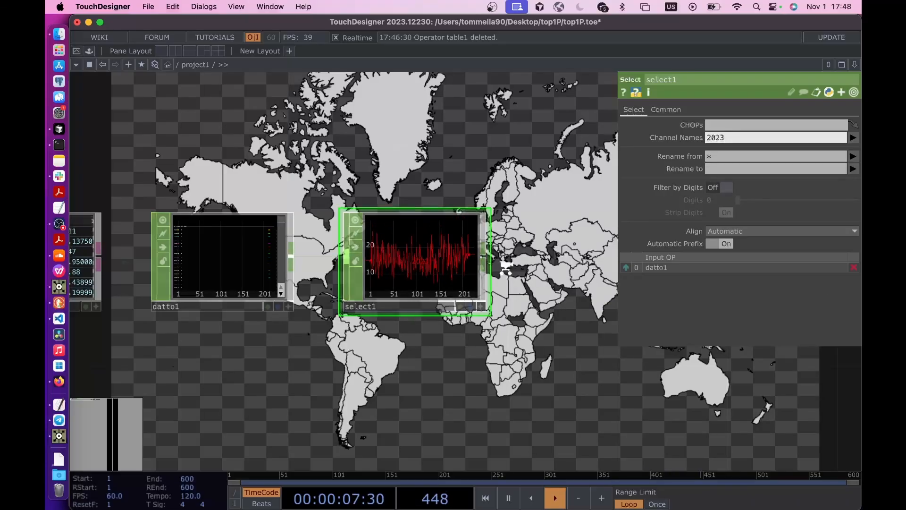
scroll(519, 271, up, 3)
drag(485, 343, 456, 343)
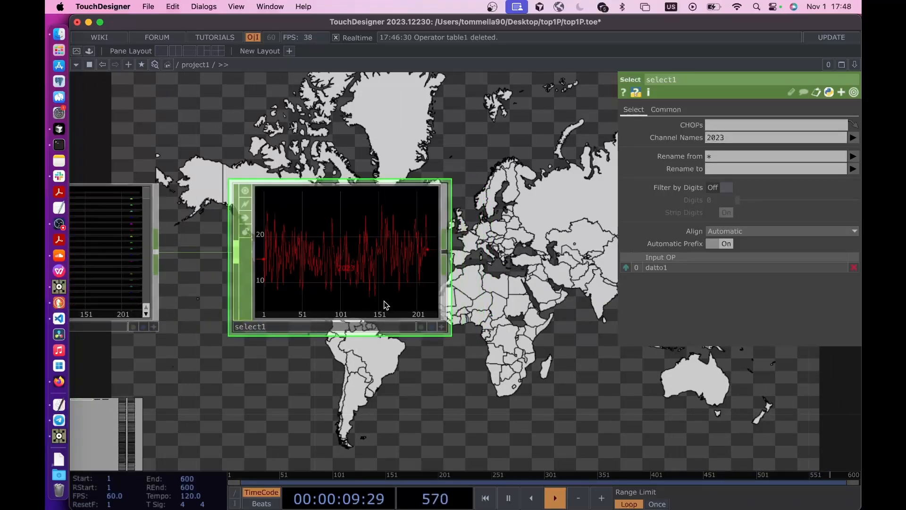
scroll(385, 305, up, 3)
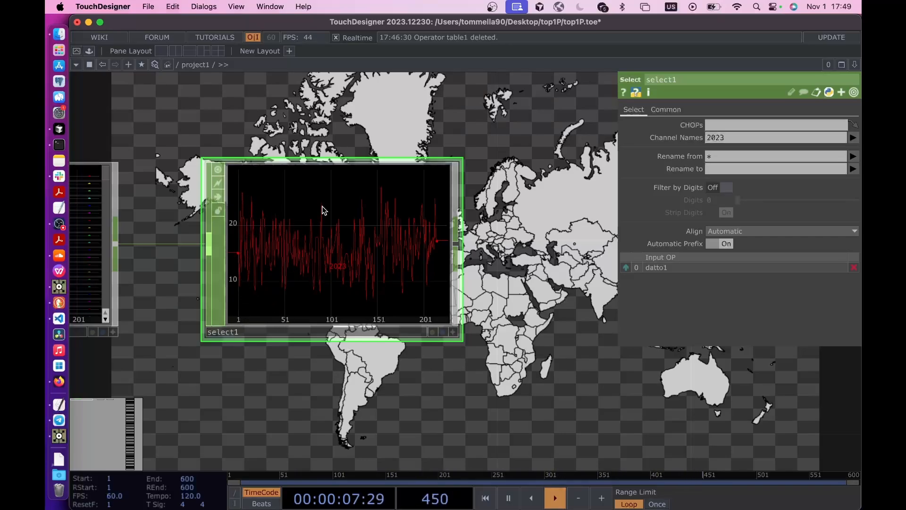
- Add a Limit CHOP connected to select1's output
scroll(495, 285, down, 2)
drag(581, 286, 488, 284)
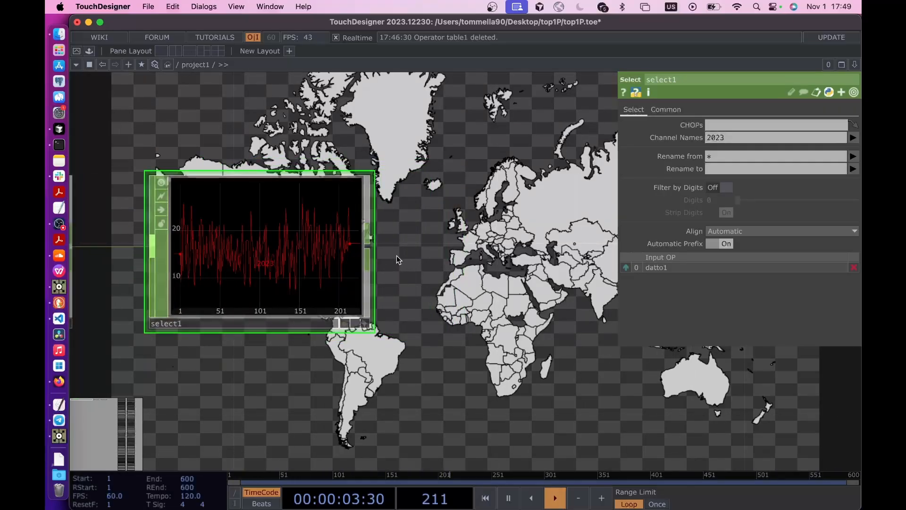
right_click(371, 243)
text(limit)
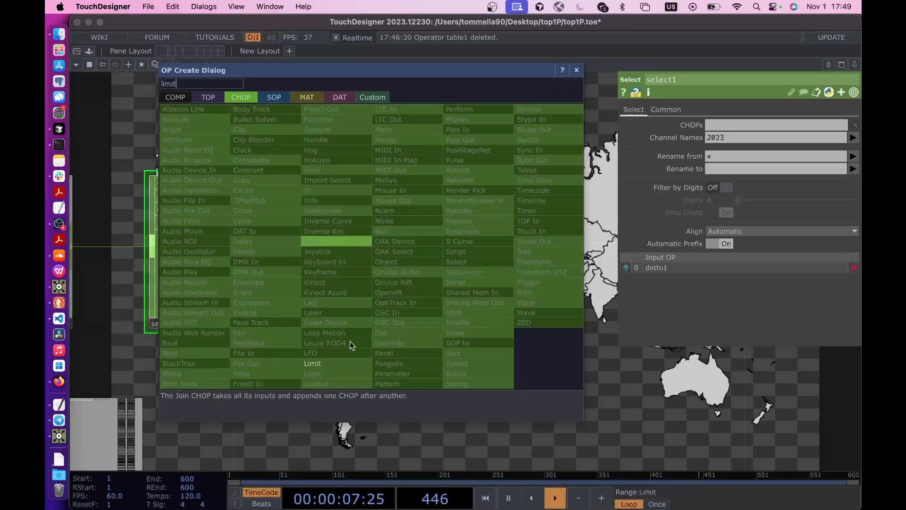
click(336, 363)
click(472, 265)
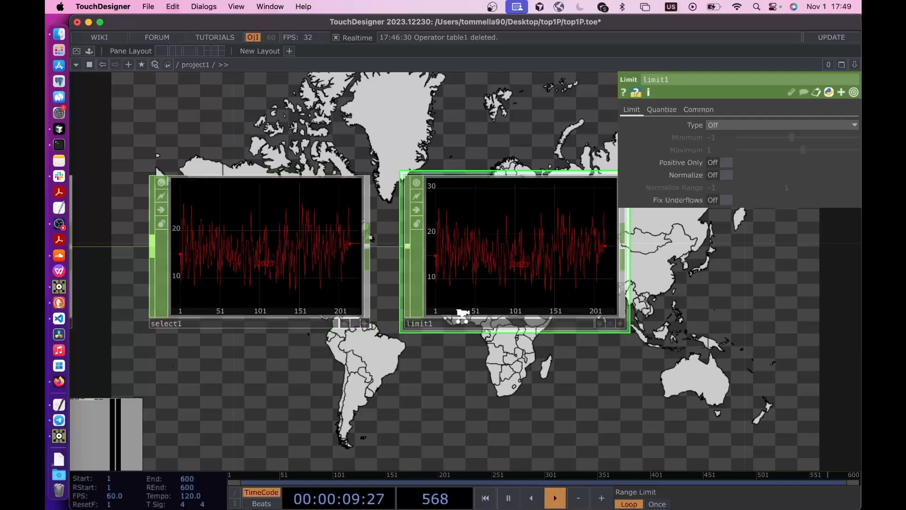
scroll(439, 381, down, 2)
scroll(440, 386, down, 4)
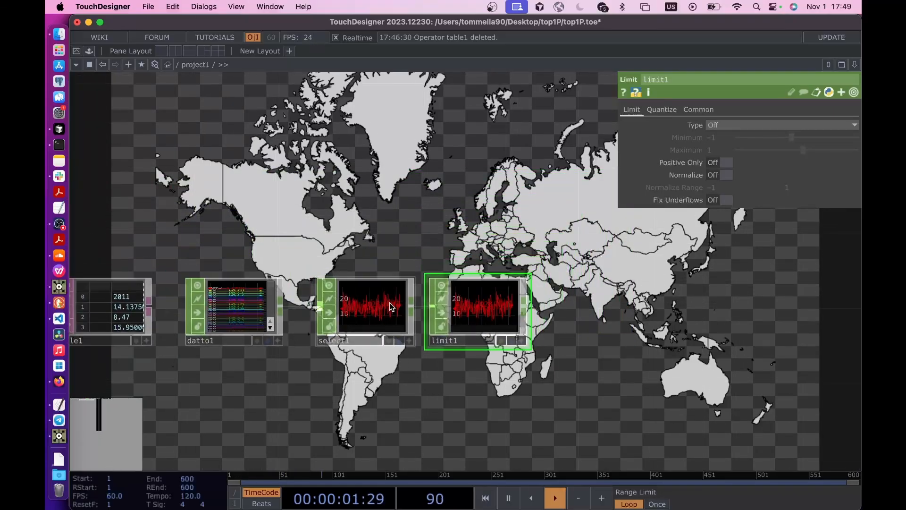
- Normalize the 2023 channel in limit1 to a 0 to 1 range
drag(391, 303, 373, 304)
drag(473, 313, 439, 315)
drag(113, 316, 132, 315)
drag(232, 380, 350, 366)
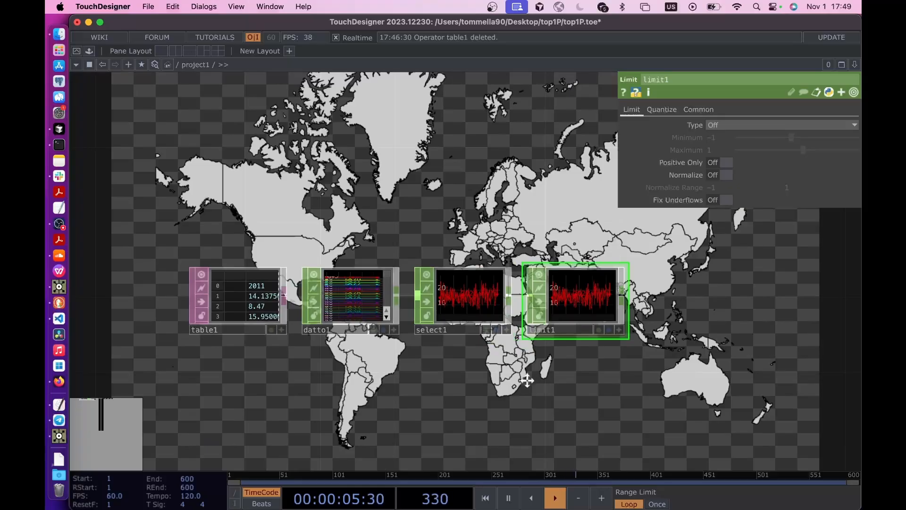
scroll(385, 255, up, 3)
scroll(385, 255, up, 1)
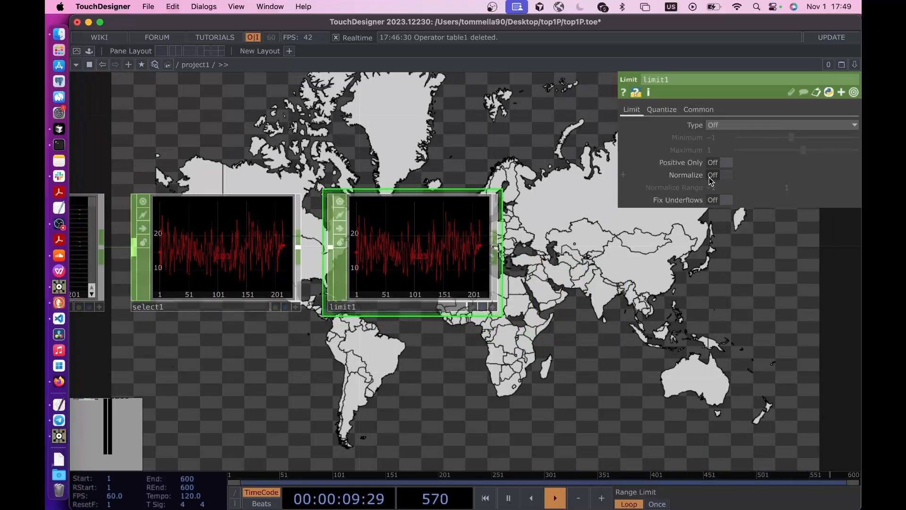
click(713, 175)
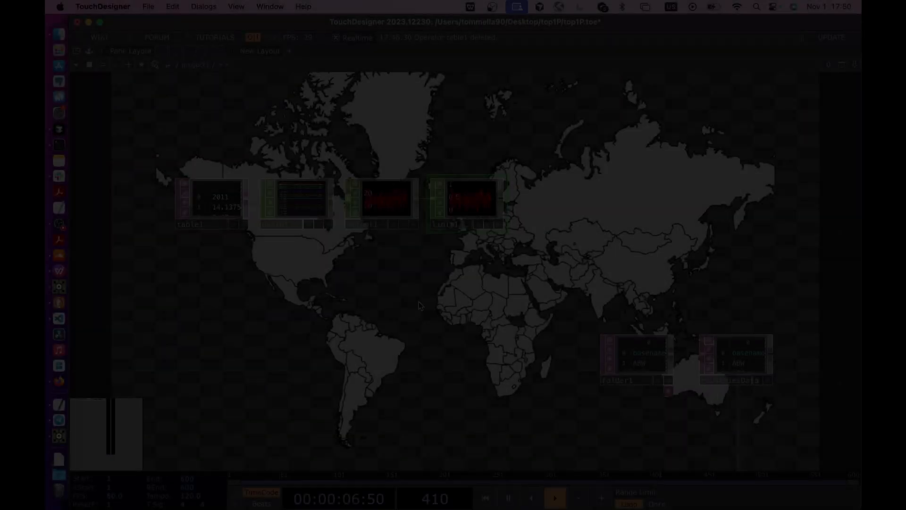
- Add a Ramp TOP below select1 and display its parameters
key(Tab)
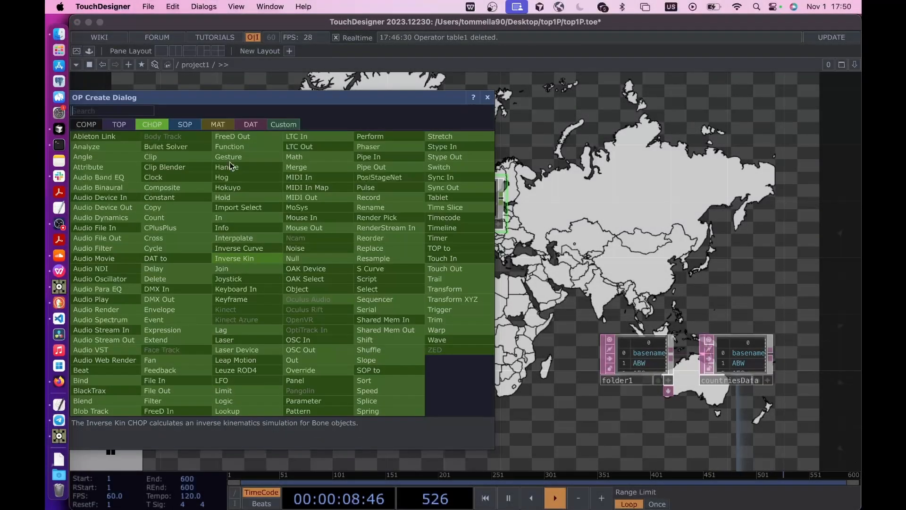
click(129, 126)
text(tam)
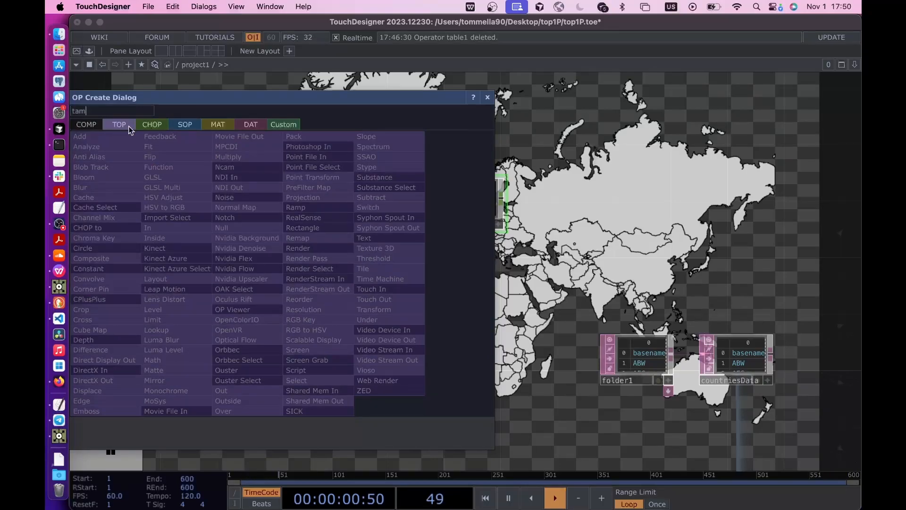
key(Escape)
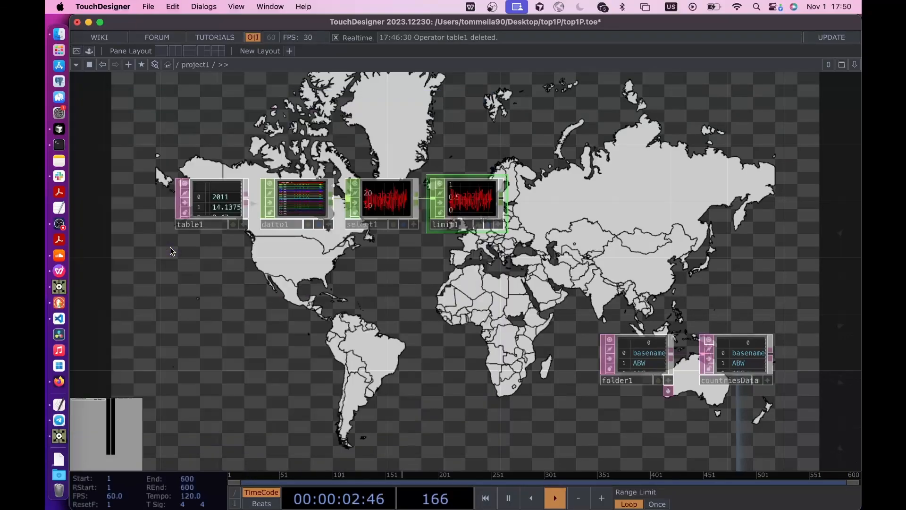
click(170, 247)
drag(153, 265, 369, 290)
key(p)
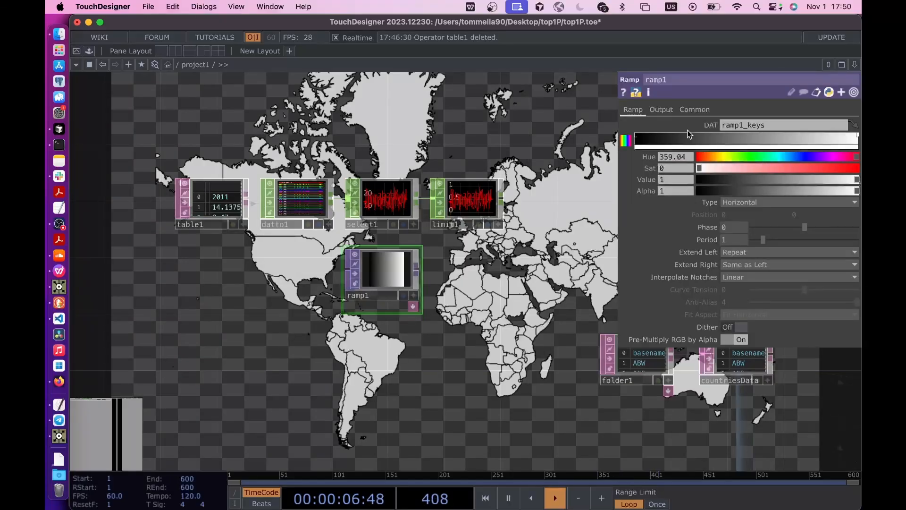
- Color ramp1's white end key a fully saturated blue
click(729, 157)
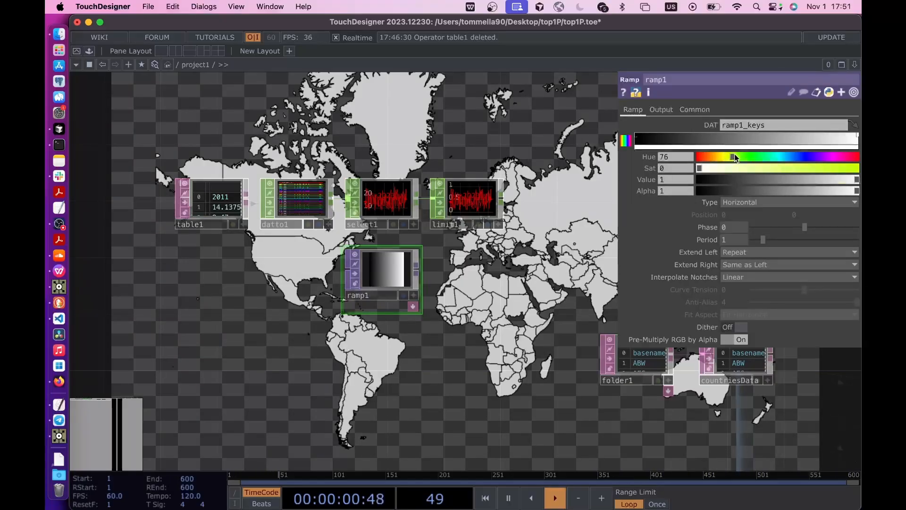
drag(756, 167, 770, 166)
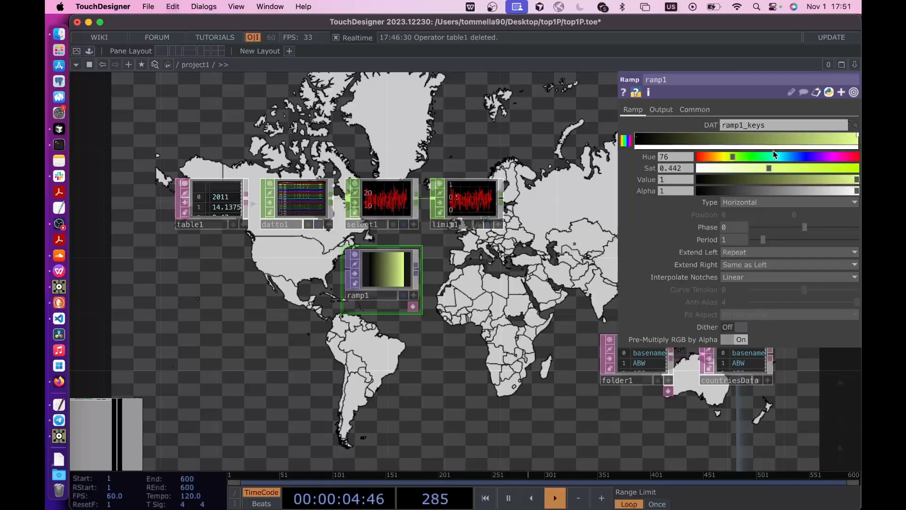
drag(785, 155, 859, 167)
- Color ramp1's black start key pale yellow-green with hue 76, saturation 0.435 and value 1
click(637, 138)
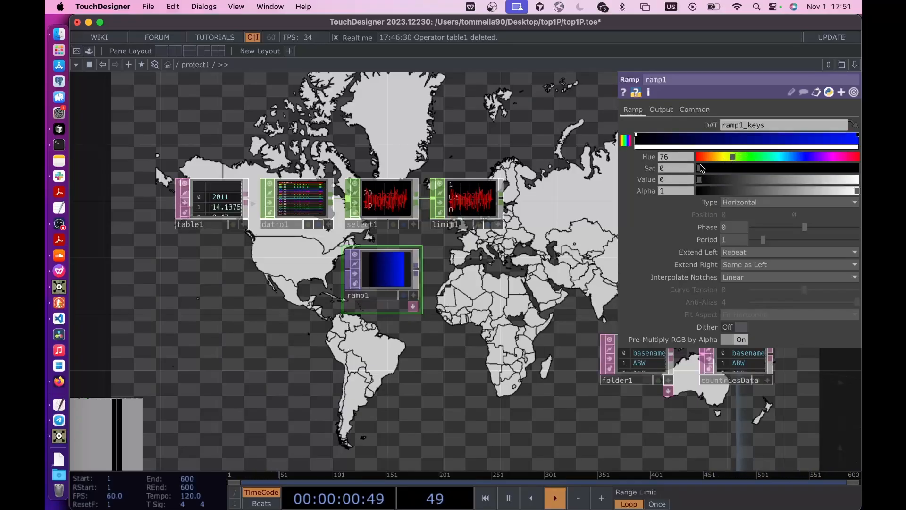
drag(700, 180, 858, 179)
click(853, 168)
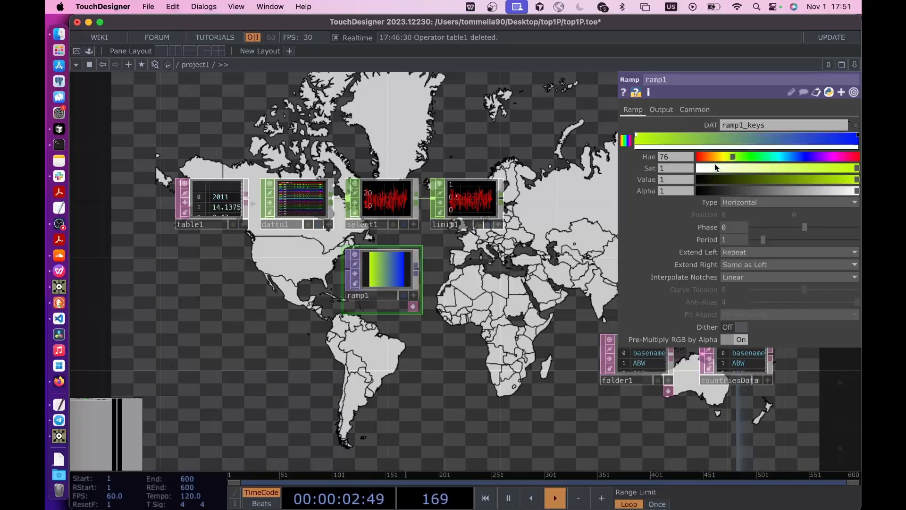
click(756, 168)
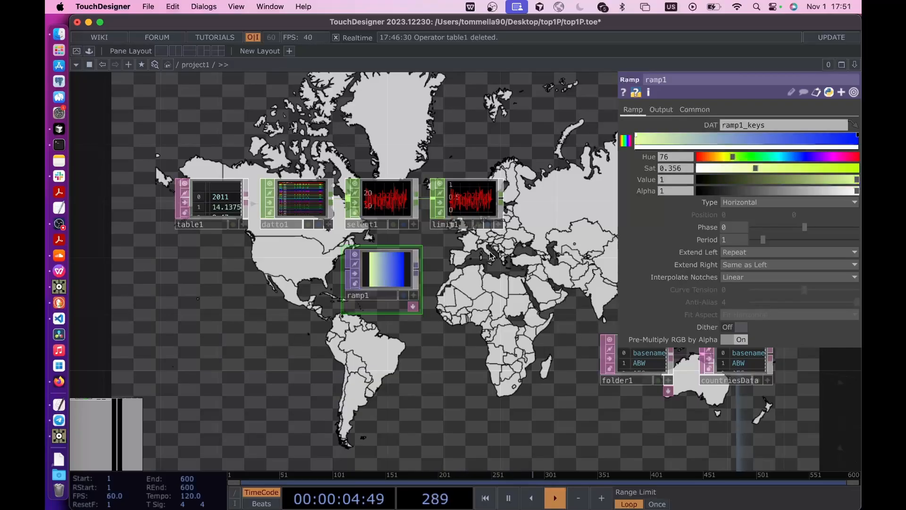
click(765, 168)
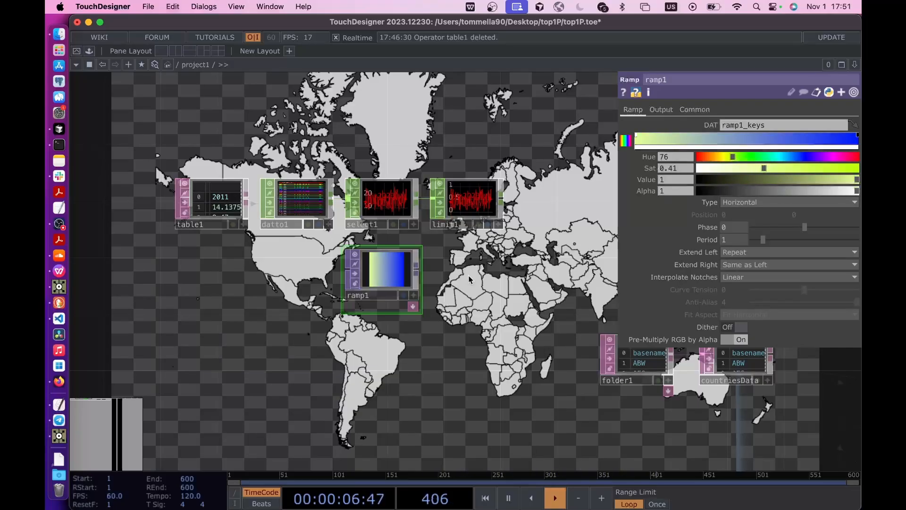
click(768, 168)
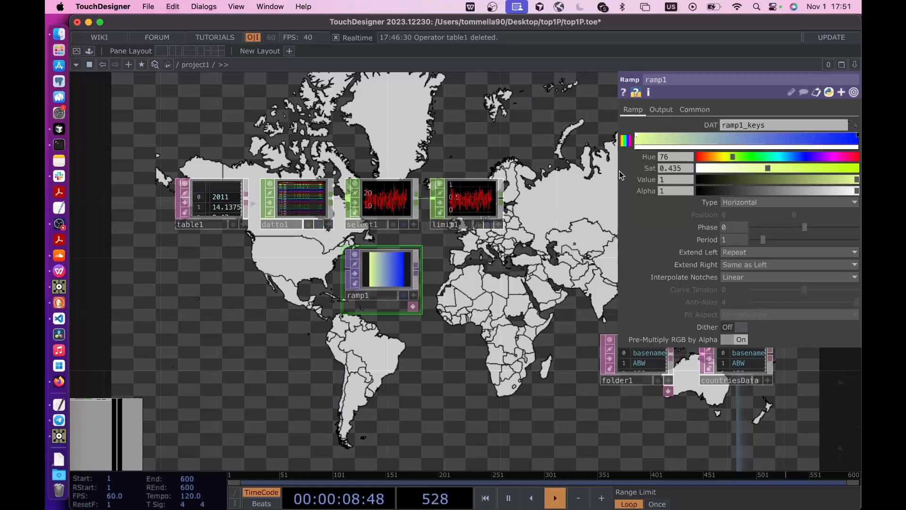
- Set ramp1's output resolution to 256 by 1 pixels
click(694, 110)
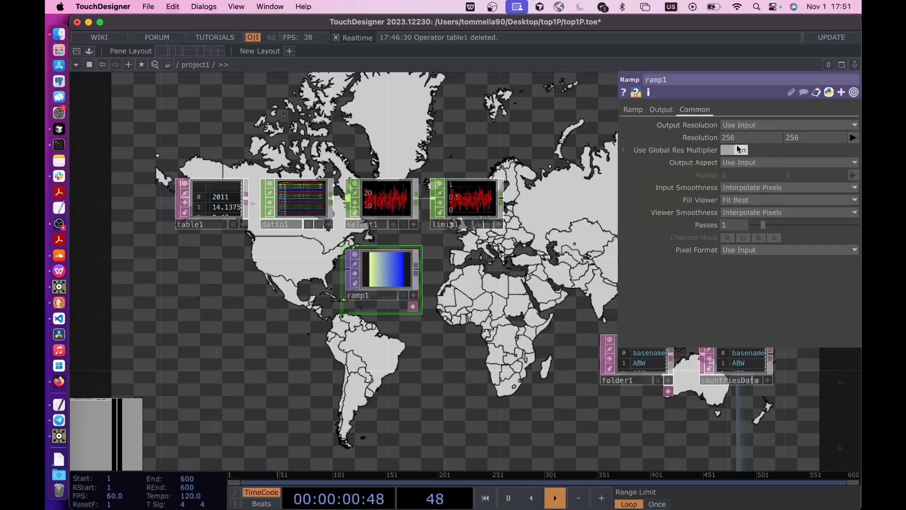
scroll(387, 314, up, 3)
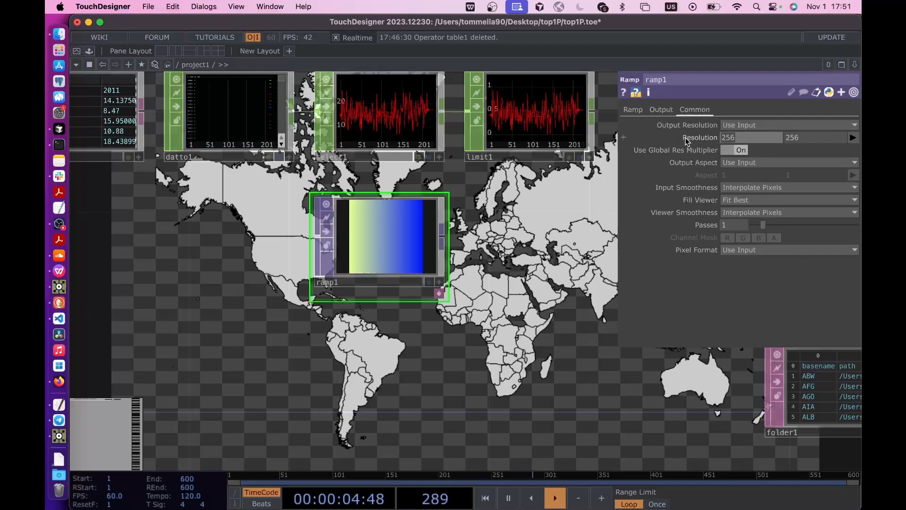
click(809, 140)
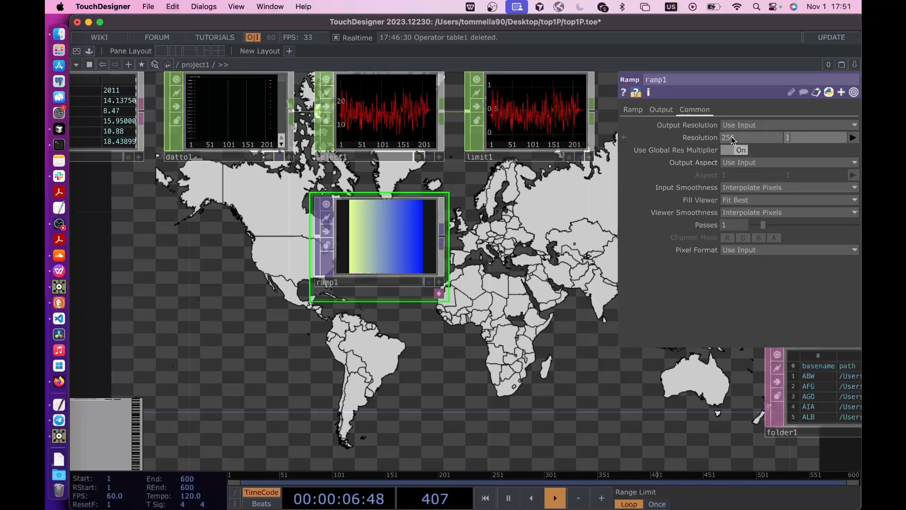
text(1)
key(Return)
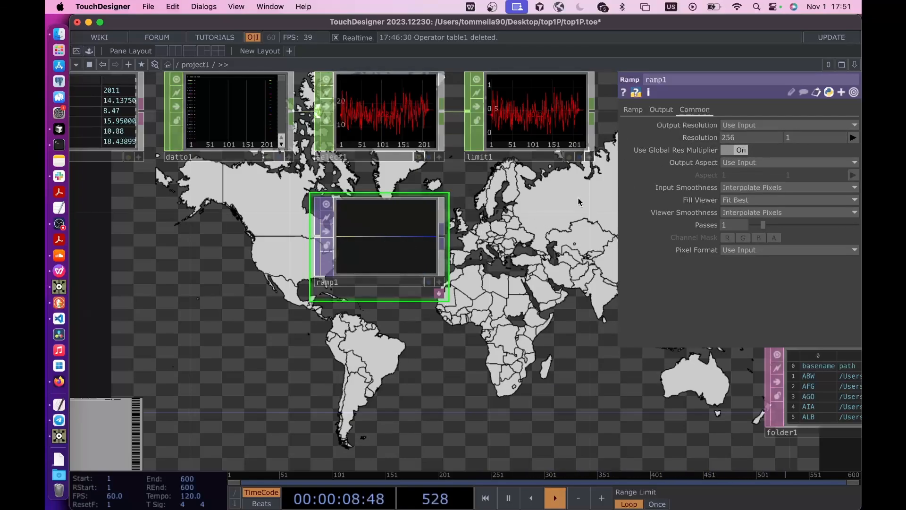
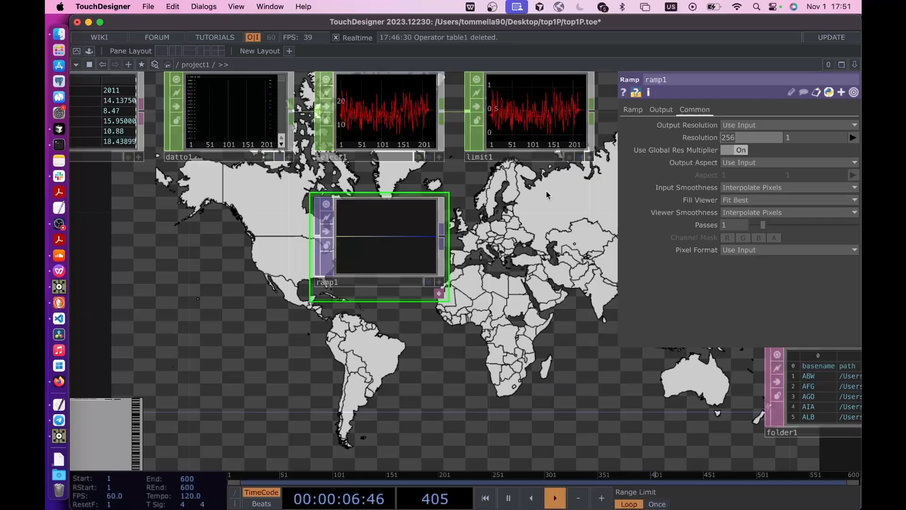
- Drive ramp1's resolution width with the expression op('limit1').numSamples
scroll(258, 240, down, 2)
drag(258, 240, 323, 239)
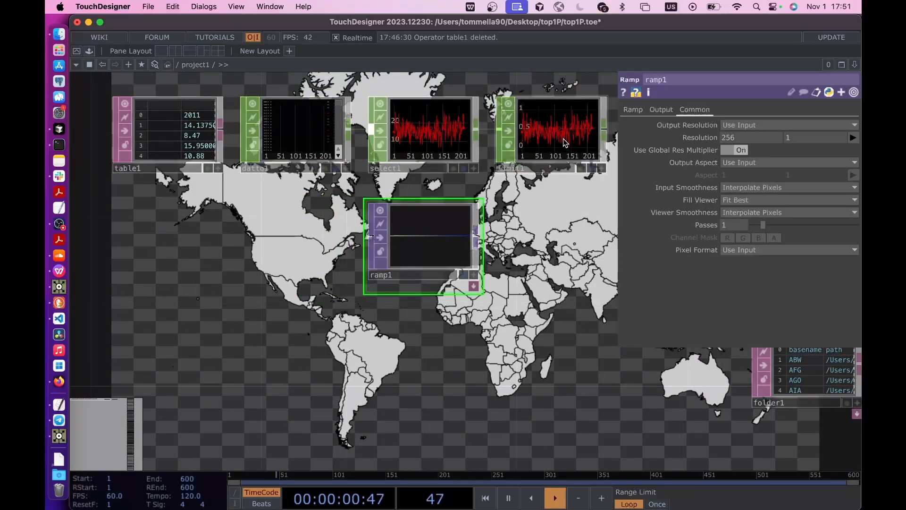
drag(565, 142, 737, 137)
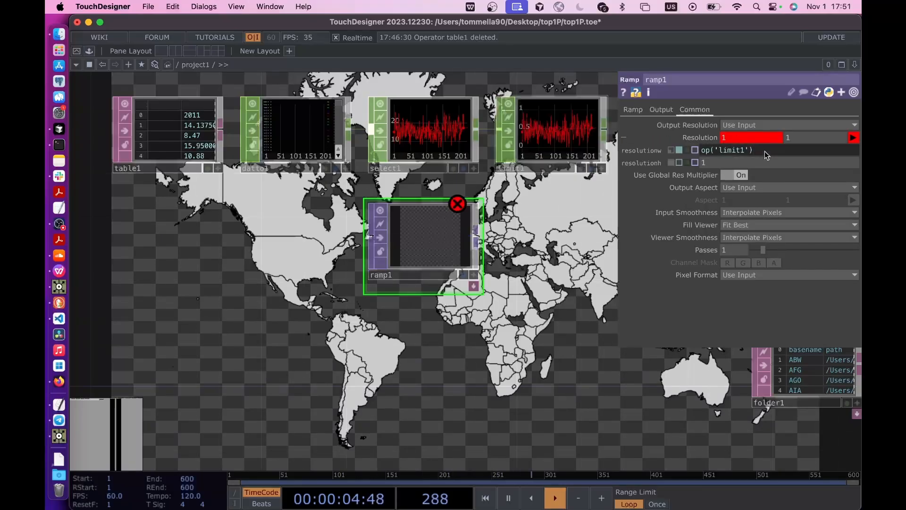
text(.numSa)
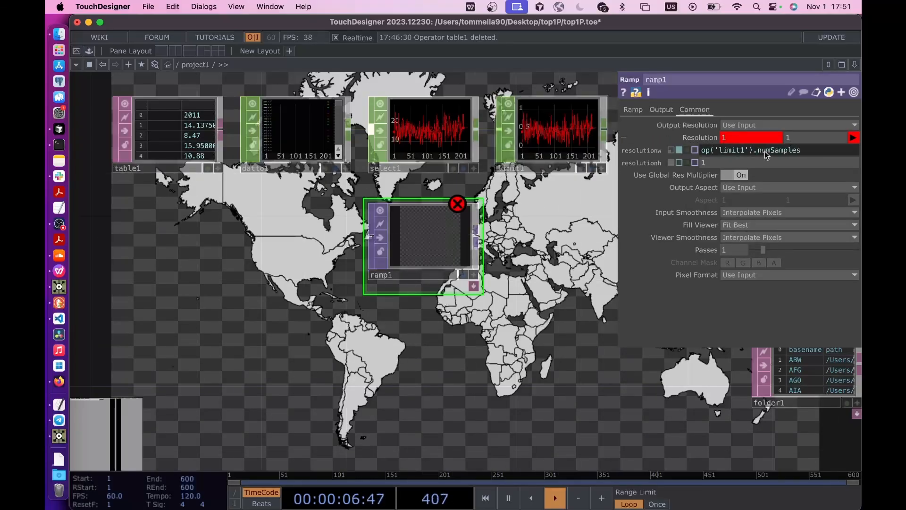
text(mples)
key(Return)
- Convert ramp1 to channels with a TOP to CHOP placed directly after it, below limit1
drag(511, 276, 440, 275)
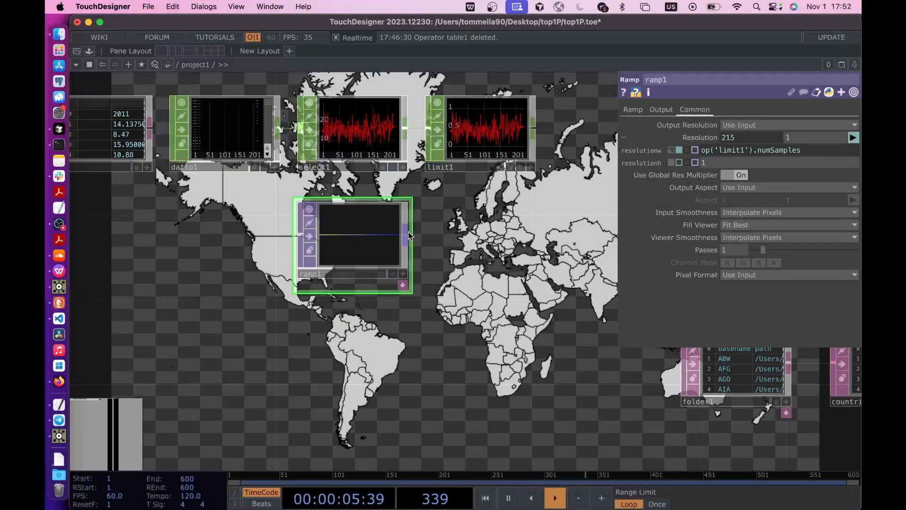
right_click(407, 234)
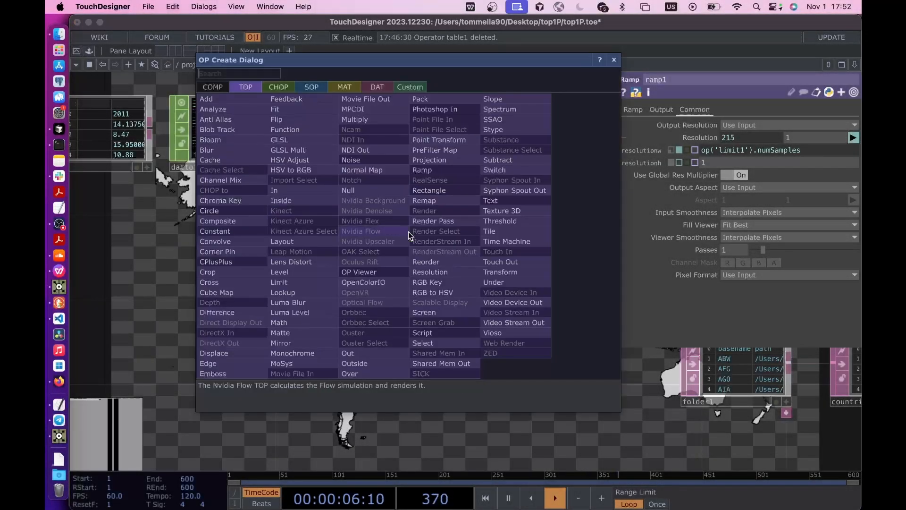
click(279, 86)
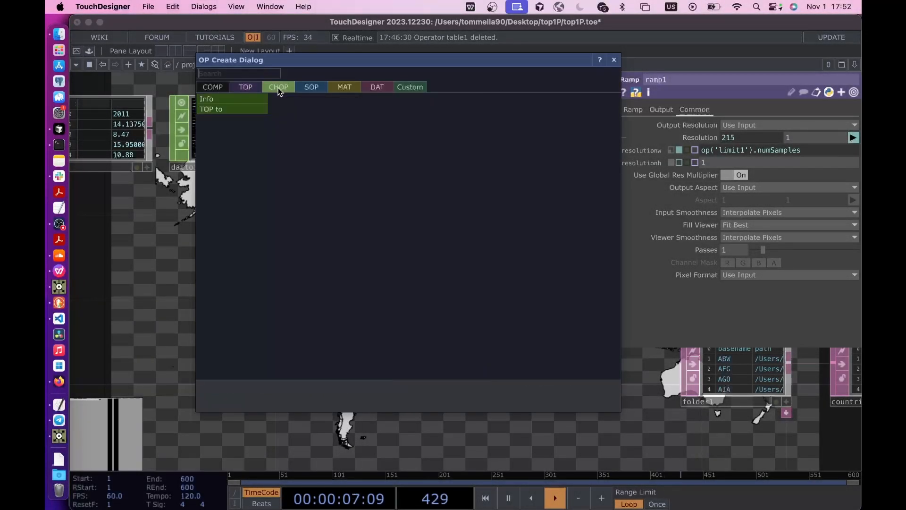
click(221, 112)
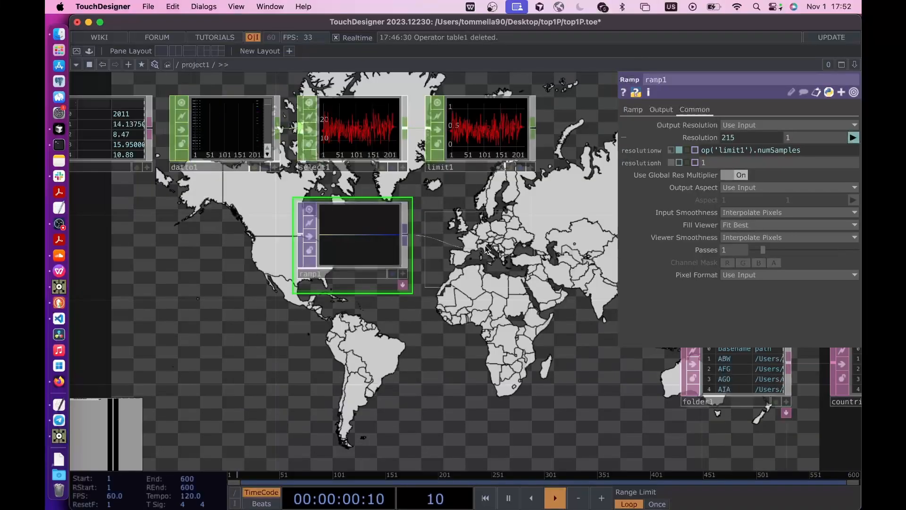
click(476, 241)
drag(413, 321, 250, 332)
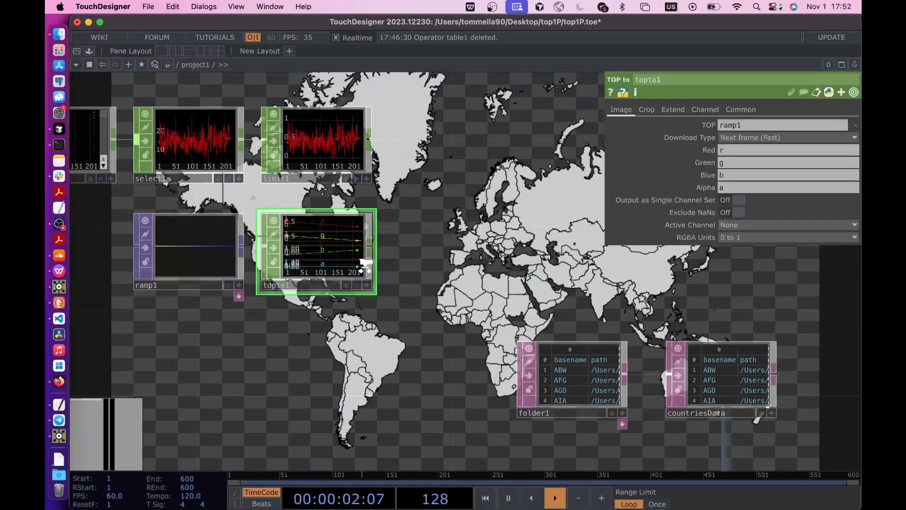
- Add a Lookup CHOP after limit1 and connect topto1 as its lookup table input
scroll(335, 236, up, 3)
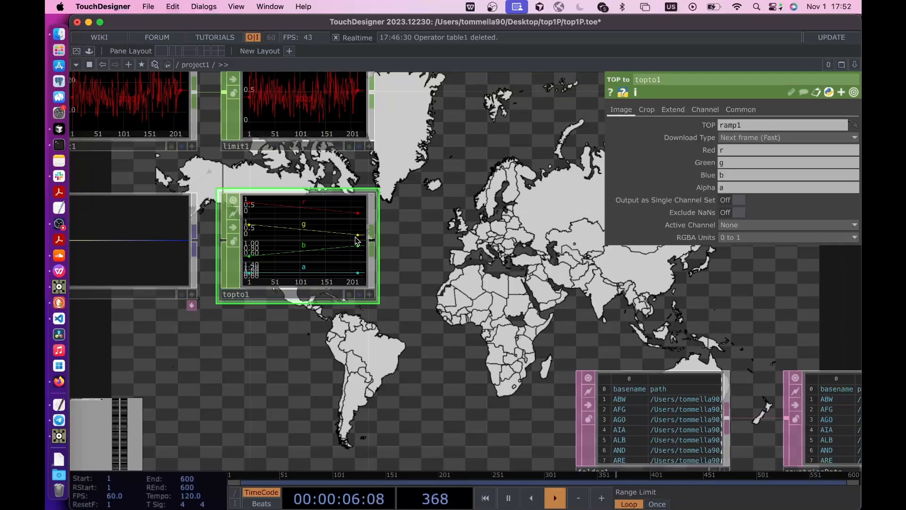
drag(412, 160, 373, 214)
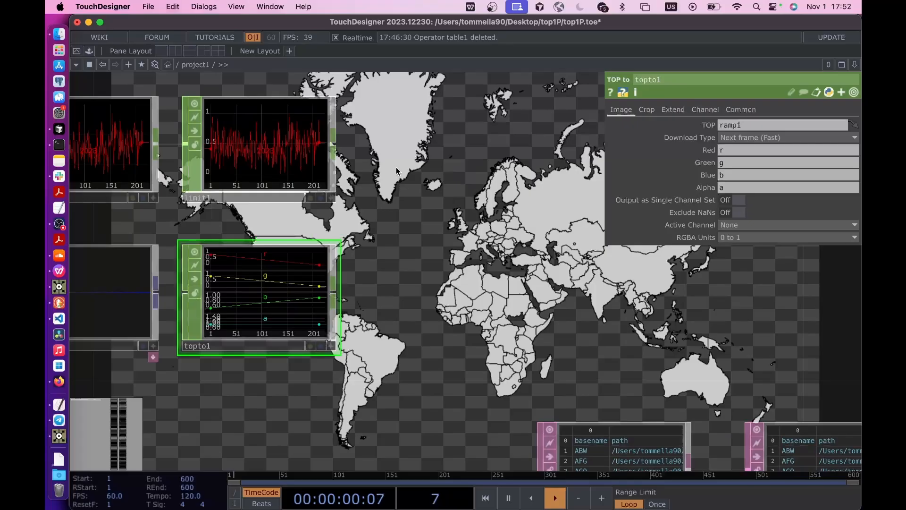
right_click(337, 140)
text(loo)
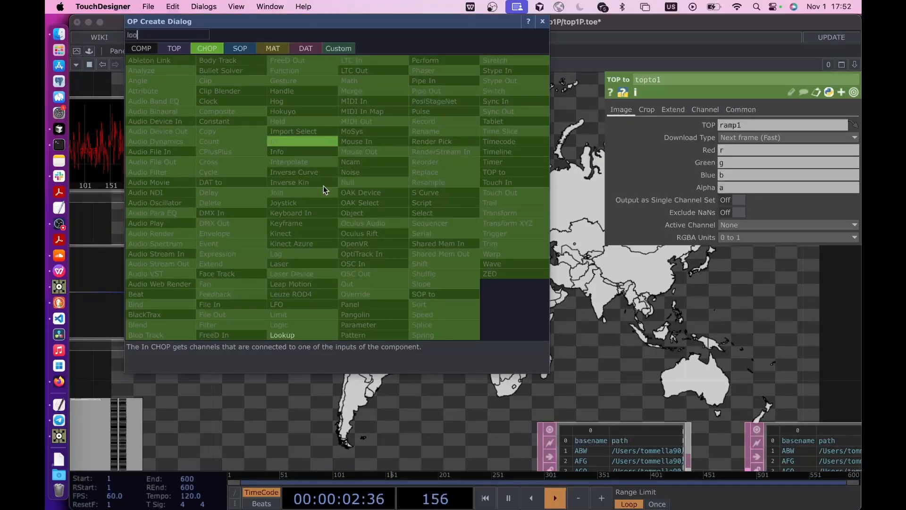
click(295, 335)
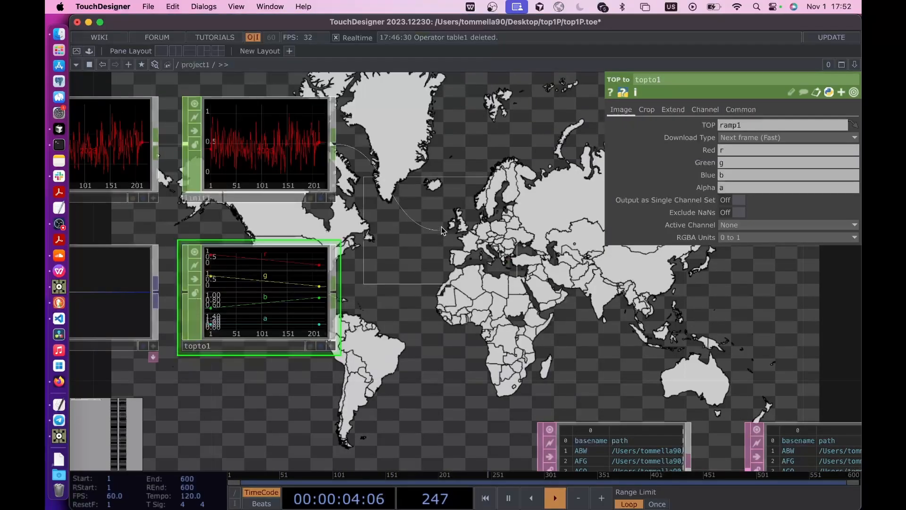
click(369, 274)
drag(334, 290, 418, 245)
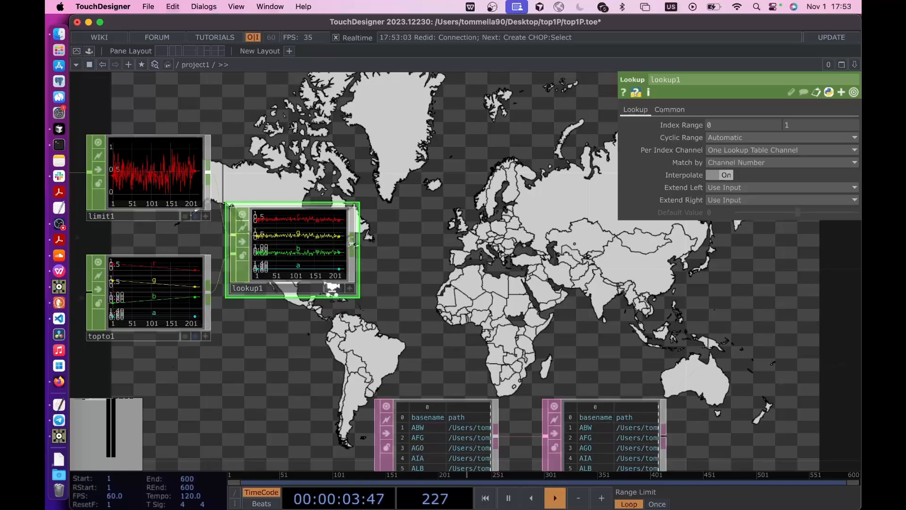
scroll(332, 289, up, 2)
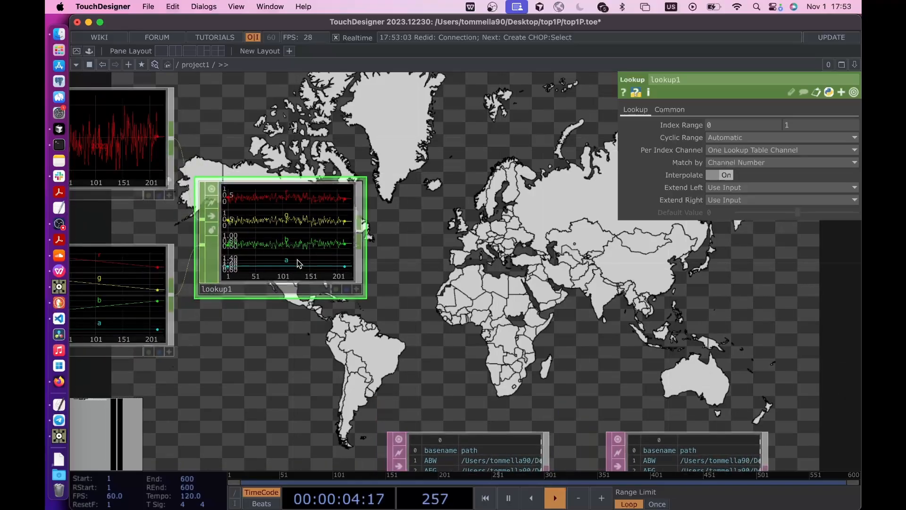
right_click(362, 230)
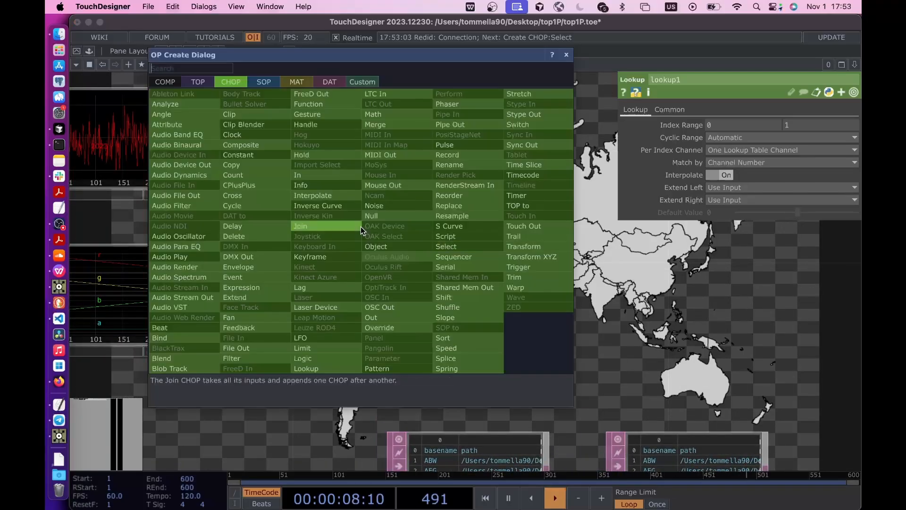
text(sele)
click(463, 237)
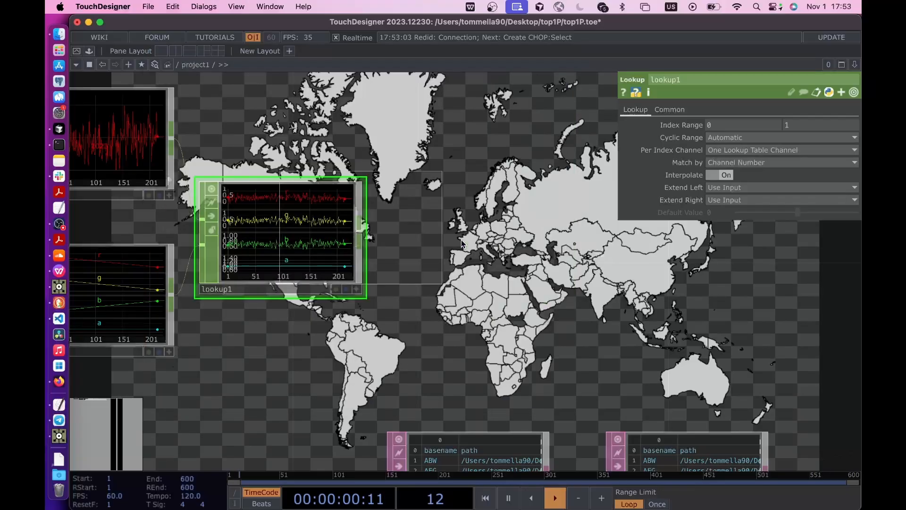
click(461, 239)
key(super+z)
- Add a Select CHOP after lookup1 that keeps only the channels r g b
right_click(360, 223)
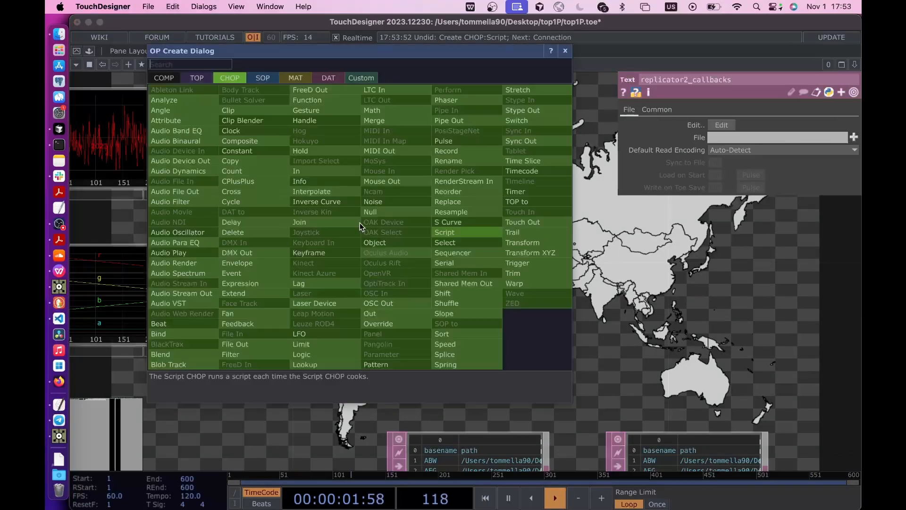
click(433, 241)
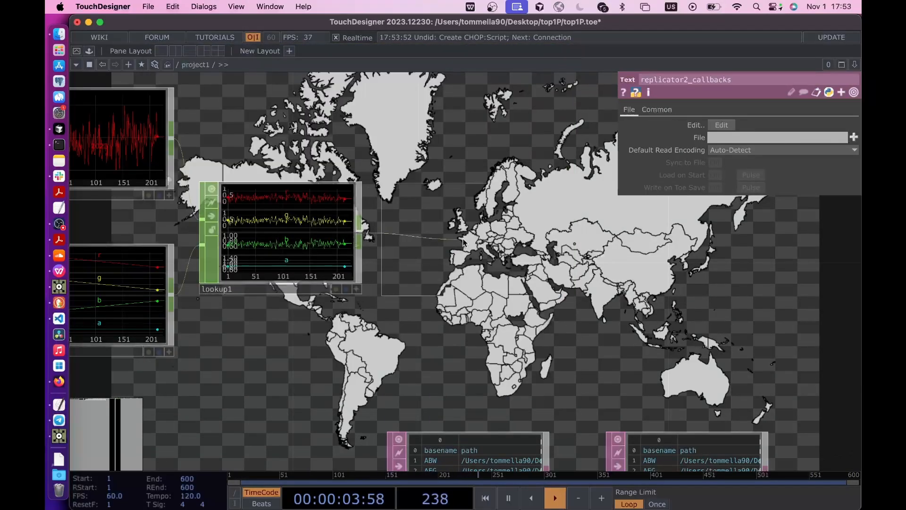
click(465, 239)
drag(722, 139, 685, 141)
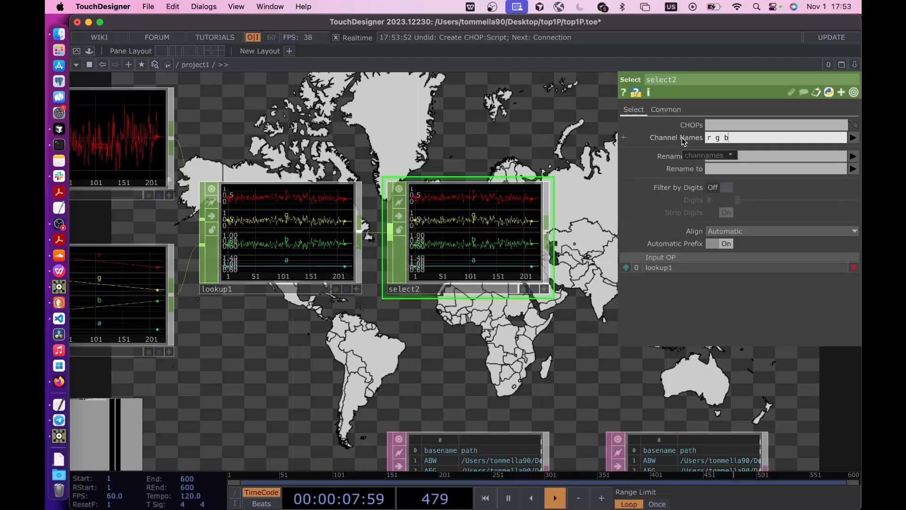
key(Return)
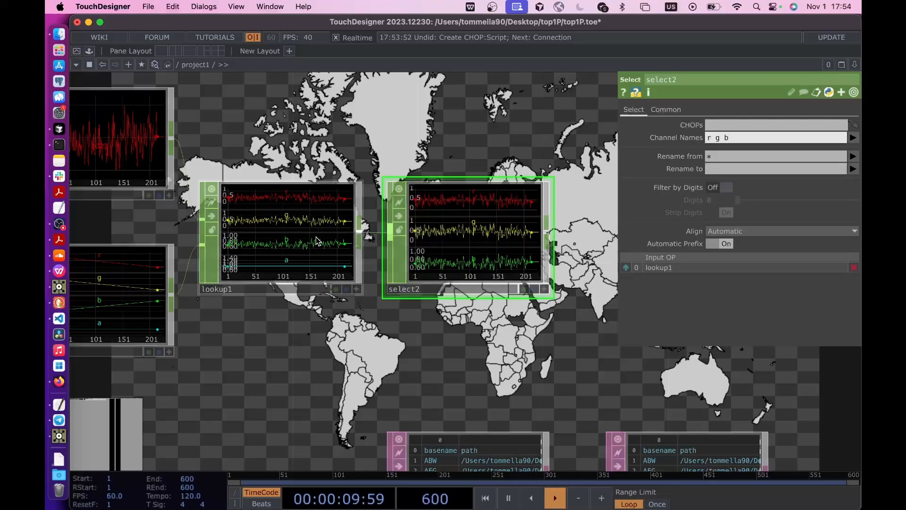
- Add a Null CHOP after select2 and position it close beside select2
drag(277, 350, 92, 341)
right_click(363, 213)
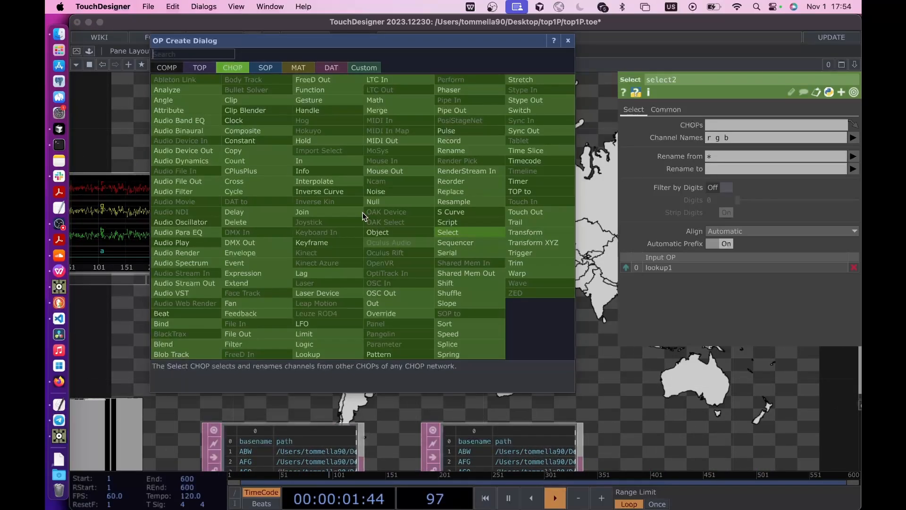
click(373, 202)
click(489, 223)
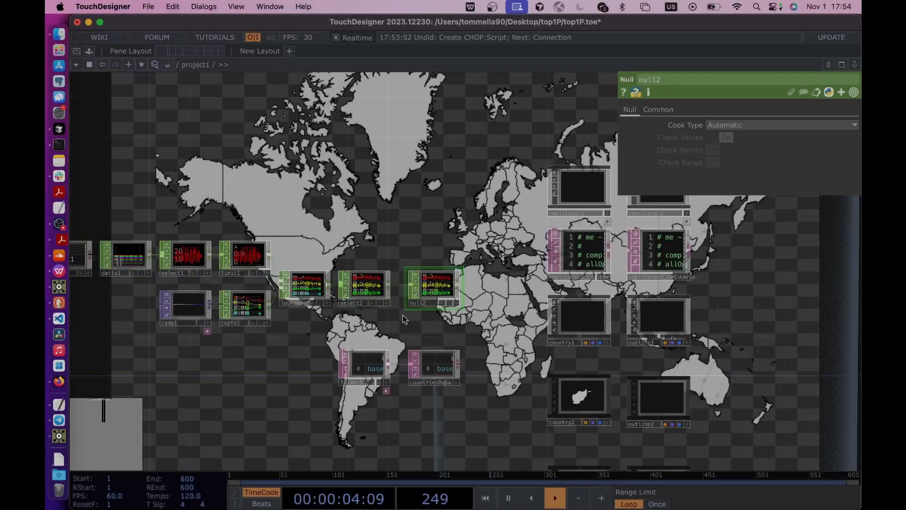
scroll(411, 307, up, 3)
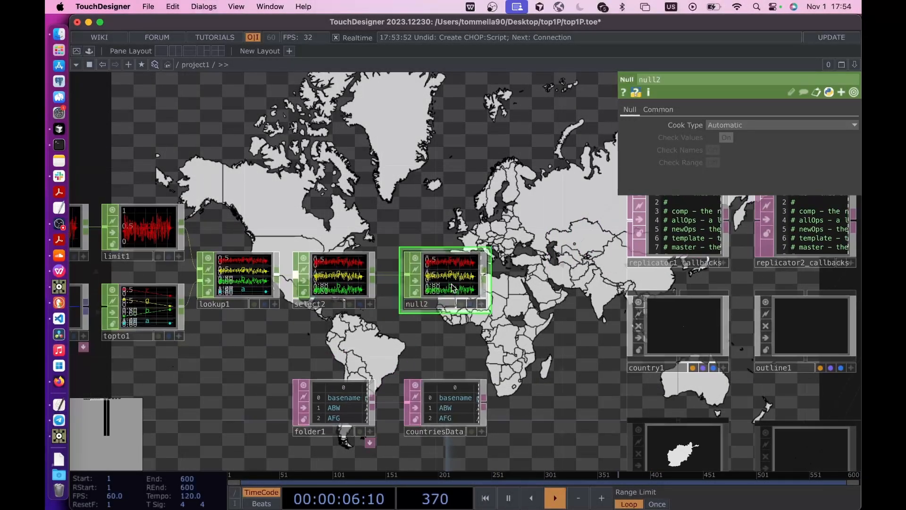
drag(449, 279, 433, 279)
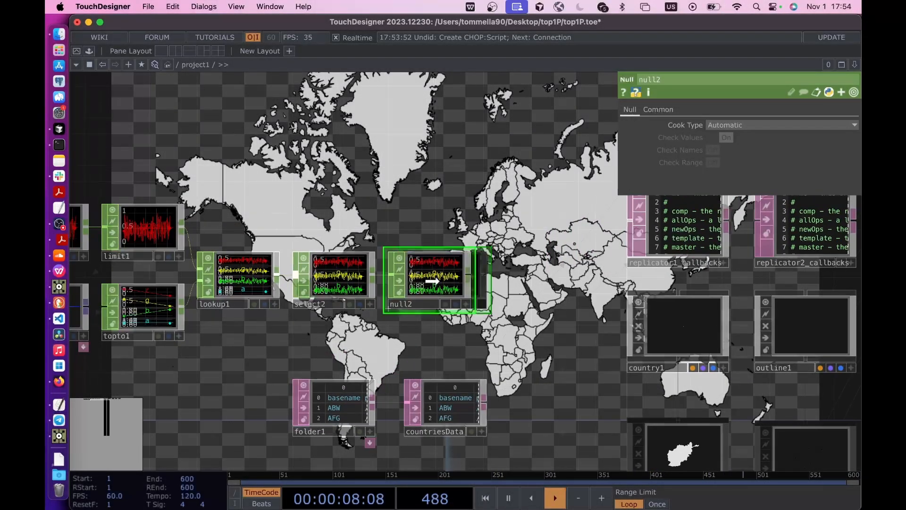
- Move the whole operator chain from table1 through null2 together, clear of the folder1 and countriesData tables
scroll(433, 280, down, 3)
drag(190, 182, 334, 182)
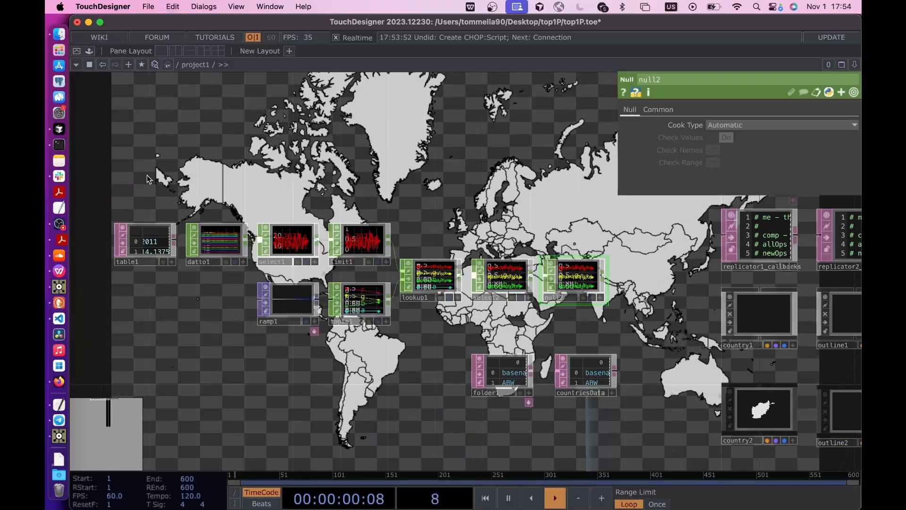
right_drag(141, 175, 596, 314)
drag(506, 287, 316, 287)
click(399, 318)
drag(384, 361, 478, 341)
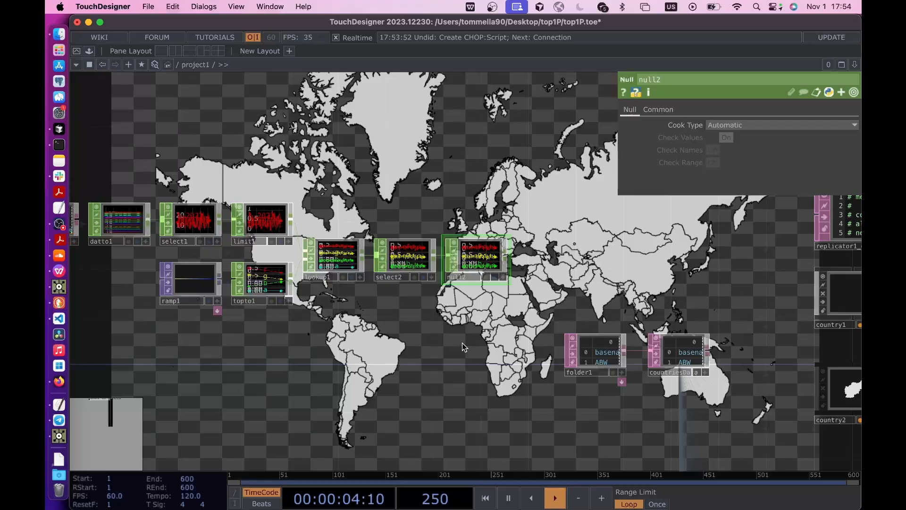
- Convert null2 to a table with a CHOP to DAT below it, with Include Names on
right_click(506, 257)
click(474, 109)
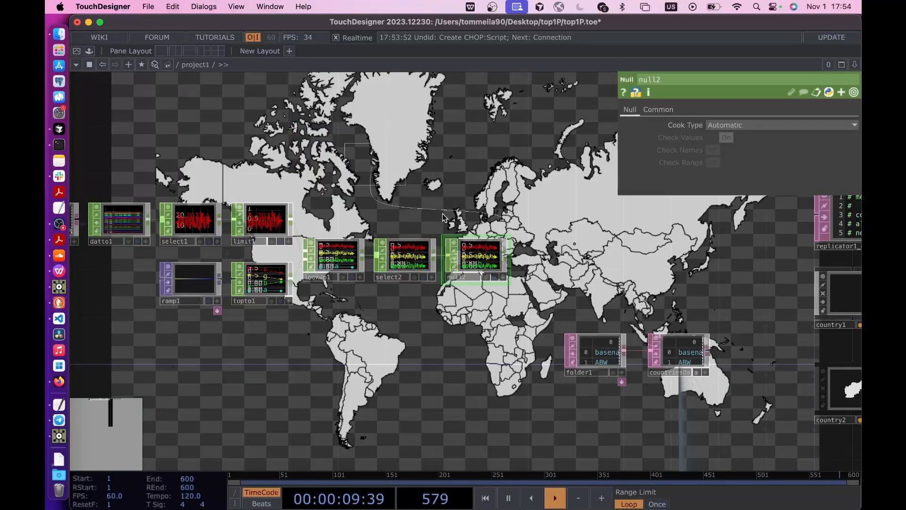
click(324, 131)
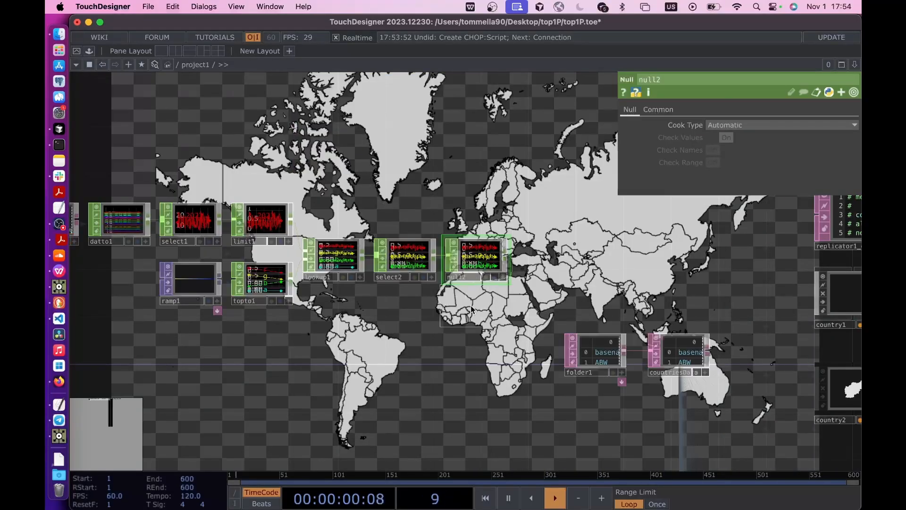
click(479, 317)
scroll(491, 307, up, 3)
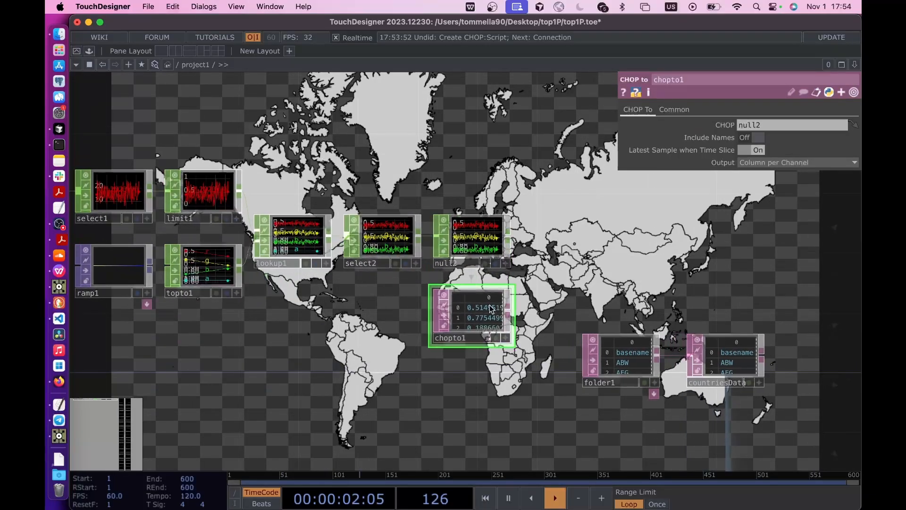
scroll(491, 306, up, 3)
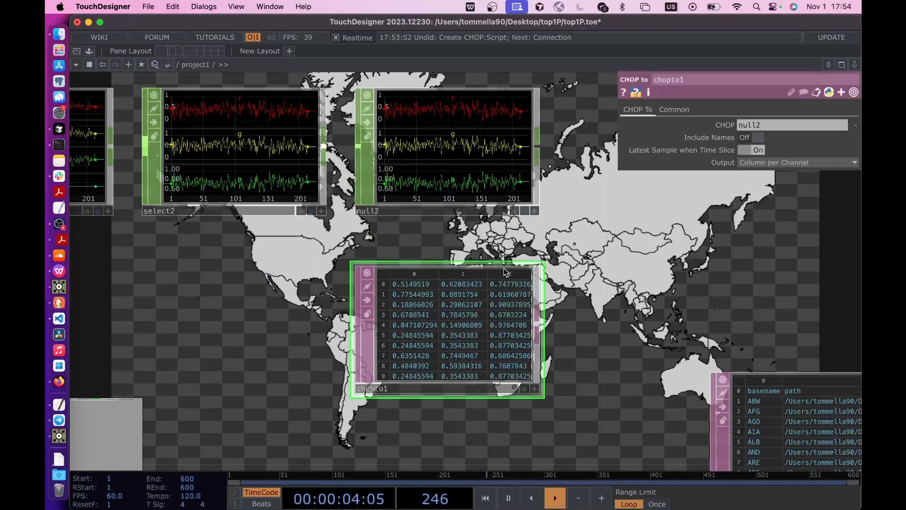
click(756, 138)
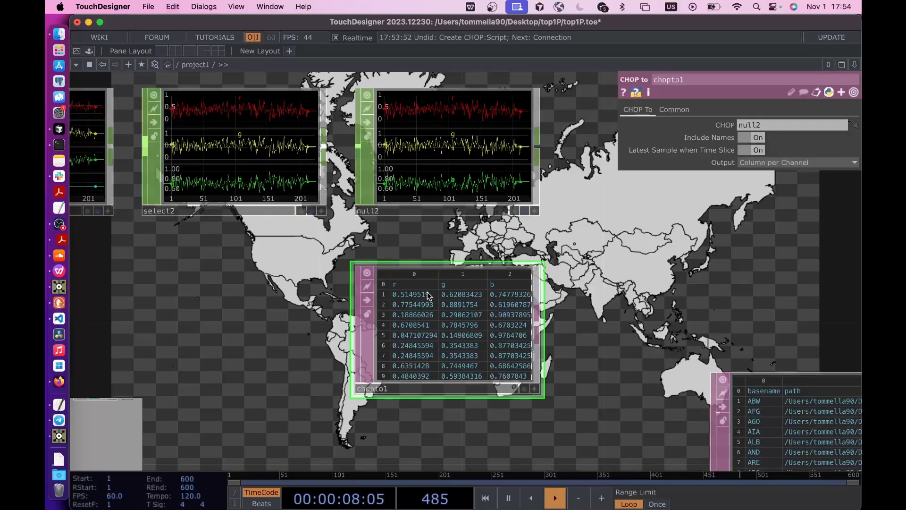
- Add a Select DAT directly below chopto1 and set its DAT parameter to table1
scroll(427, 296, down, 5)
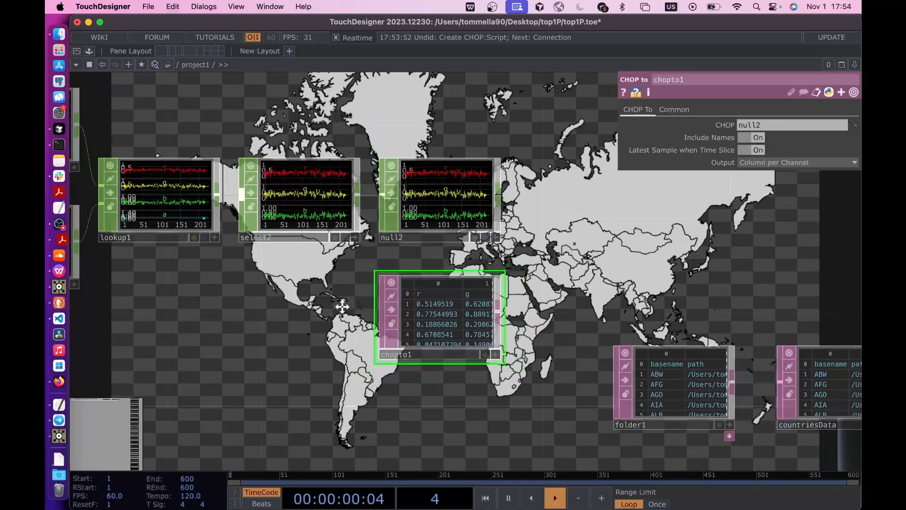
scroll(381, 300, down, 5)
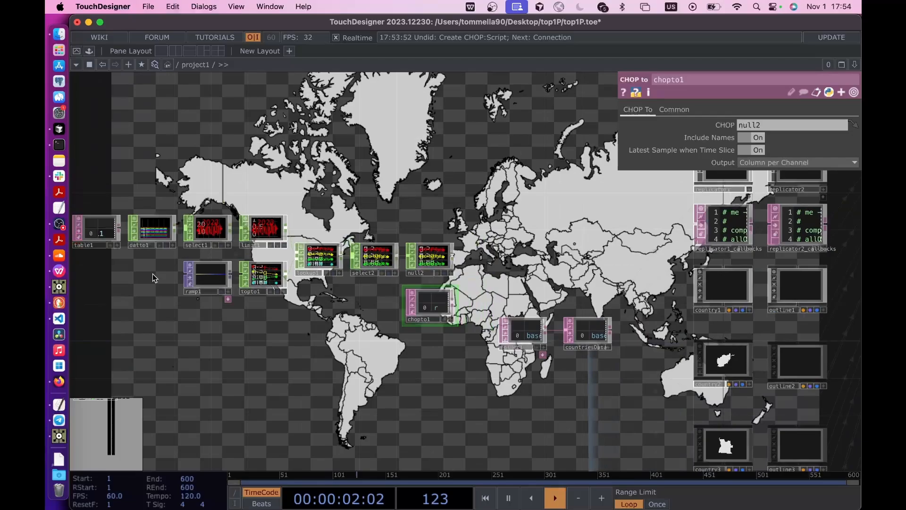
scroll(255, 269, up, 5)
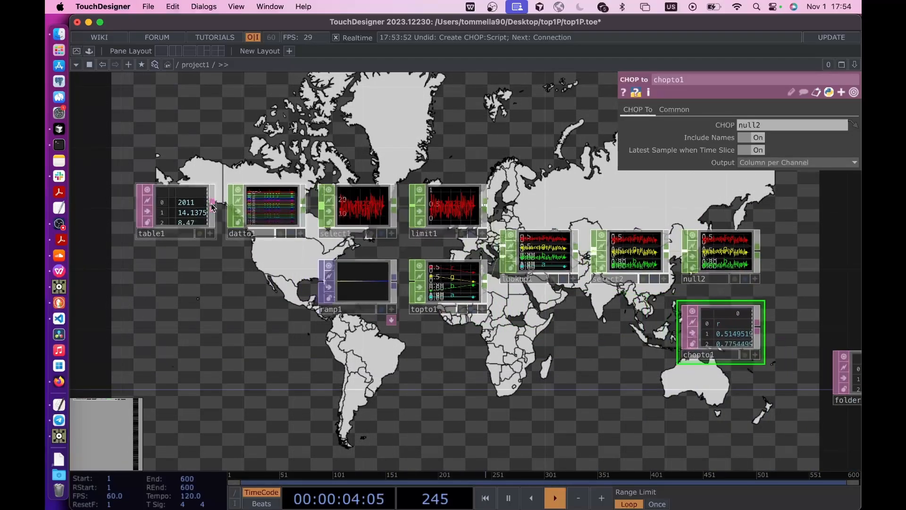
click(214, 208)
click(267, 356)
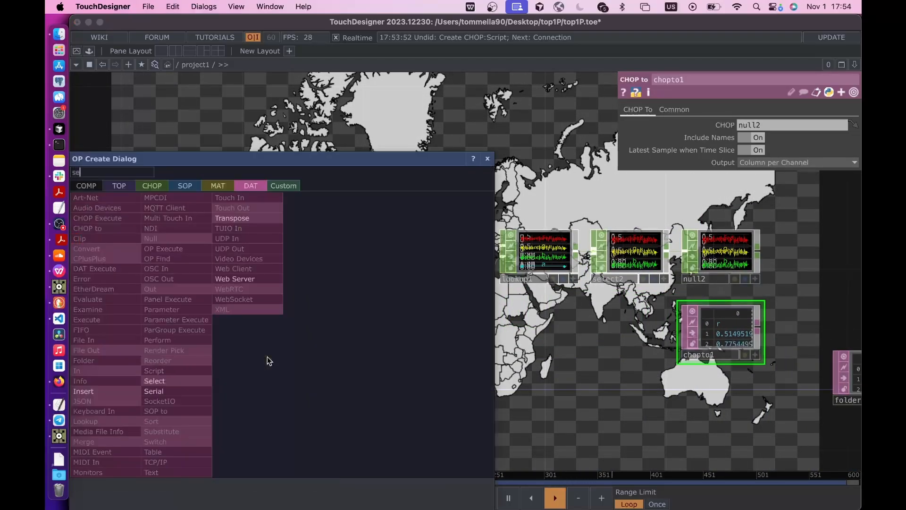
text(sel)
click(174, 382)
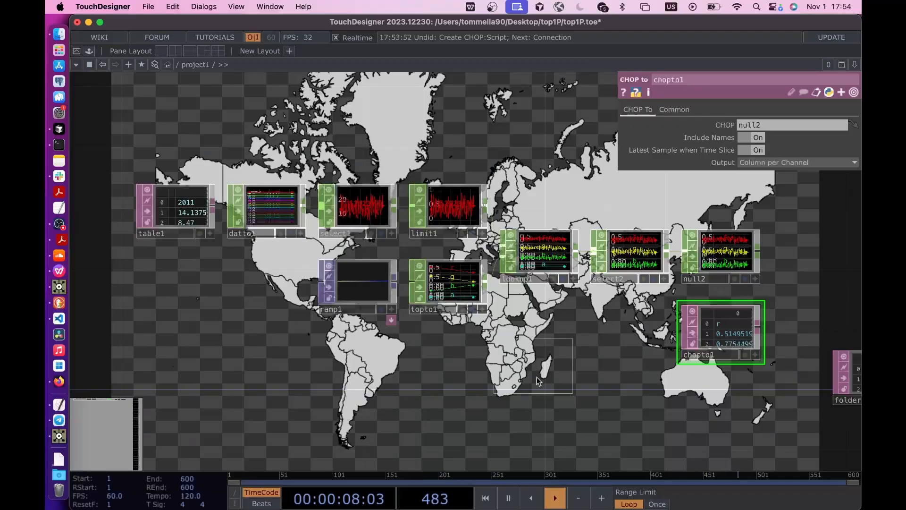
click(722, 409)
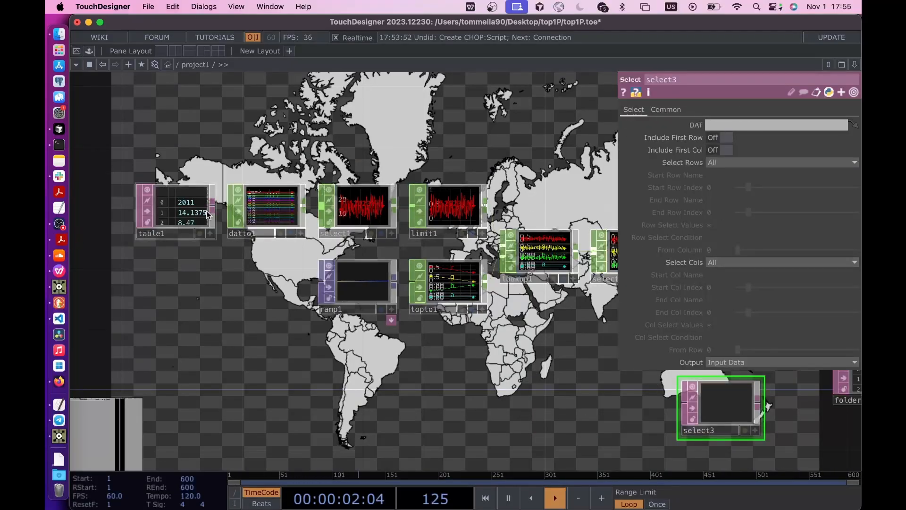
drag(191, 214, 740, 122)
drag(796, 403, 555, 377)
scroll(554, 376, down, 5)
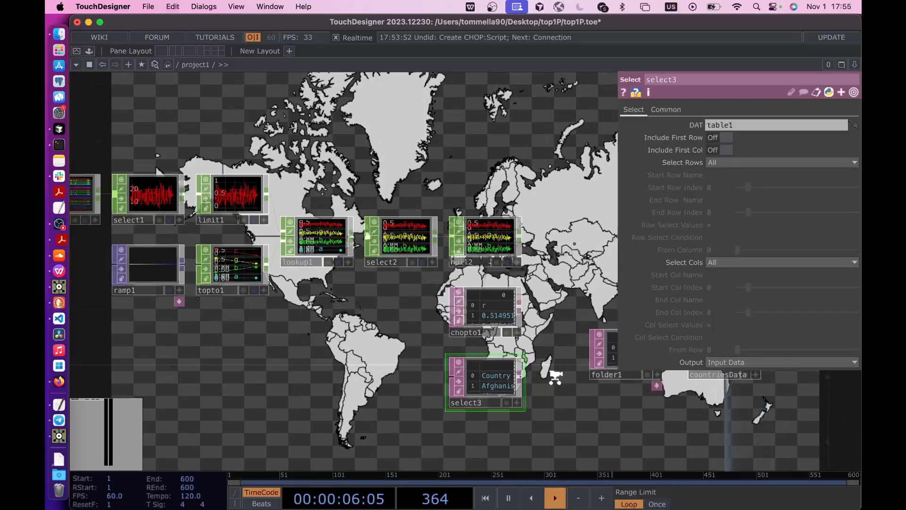
- Move the operator chain up to select3 farther away from the folder1 table to free space after chopto1
drag(142, 219, 359, 384)
scroll(359, 384, up, 6)
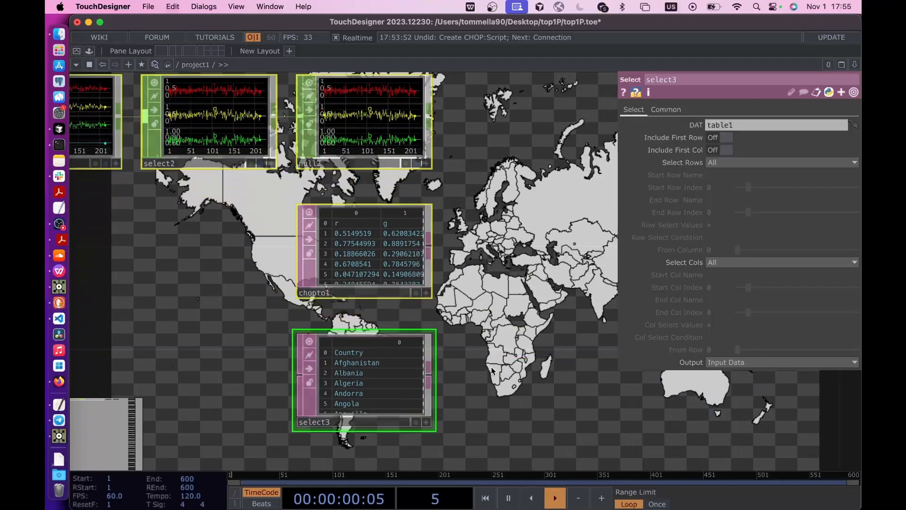
scroll(449, 363, up, 1)
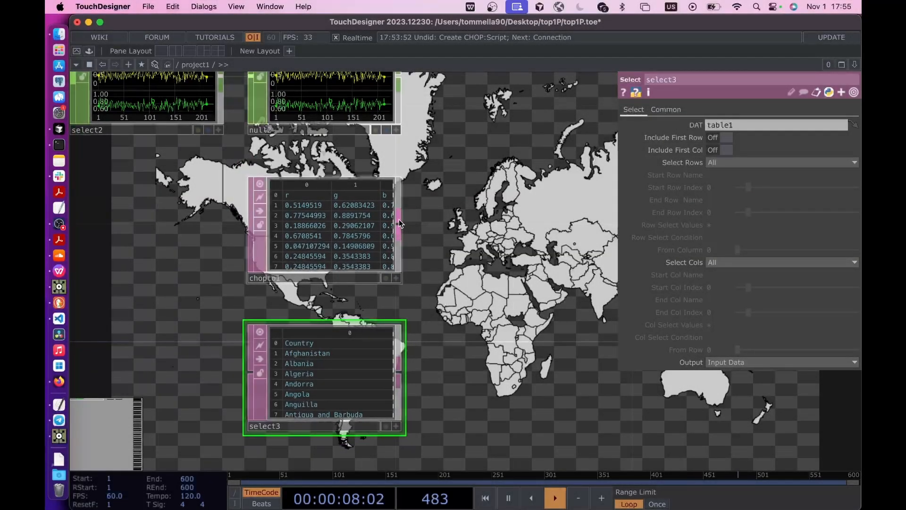
- Combine chopto1 and select3 in a new Merge DAT placed after them, with select3 as the first input
key(Tab)
text(m)
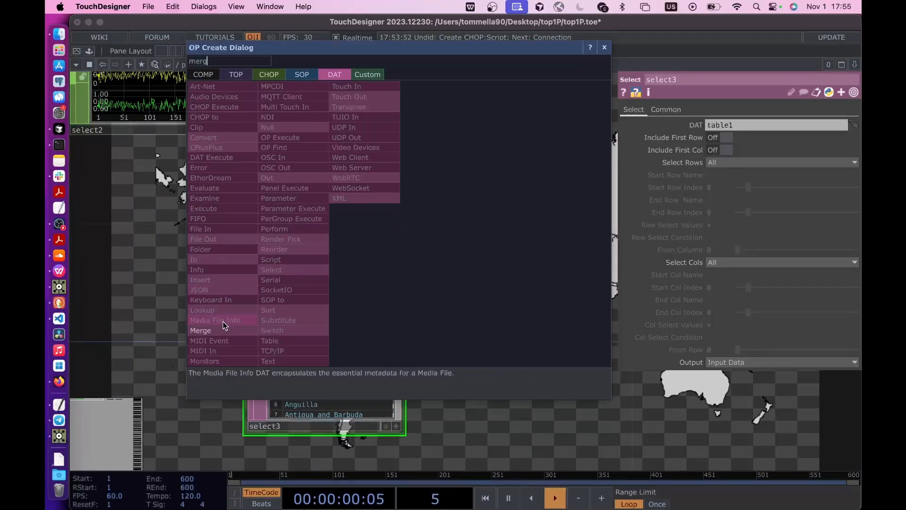
click(222, 330)
click(532, 293)
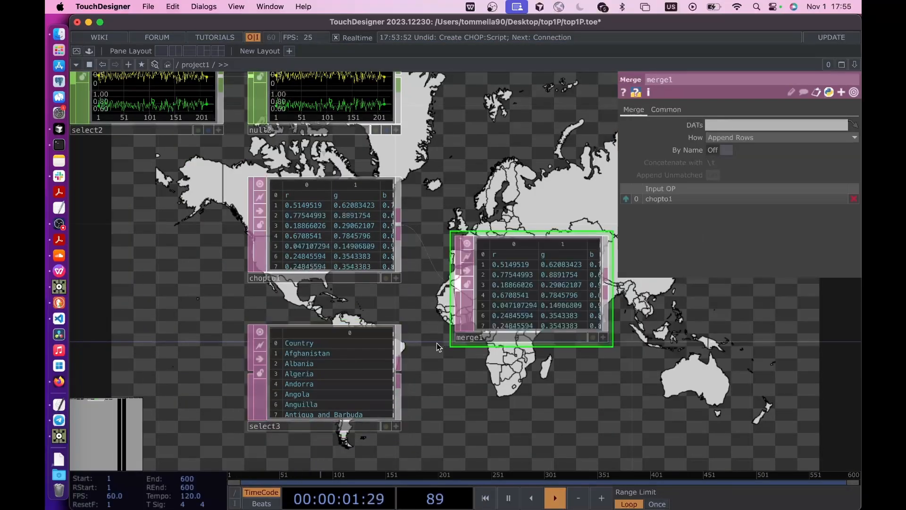
click(399, 369)
click(453, 309)
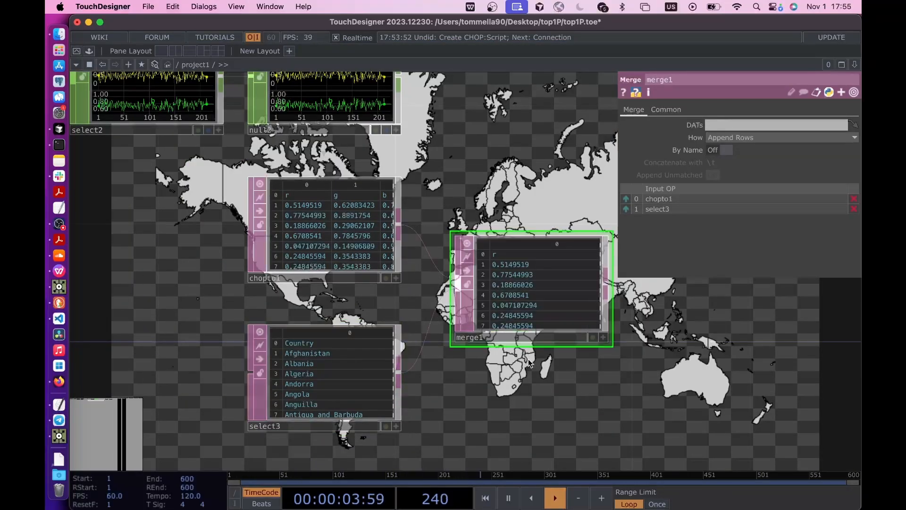
click(626, 209)
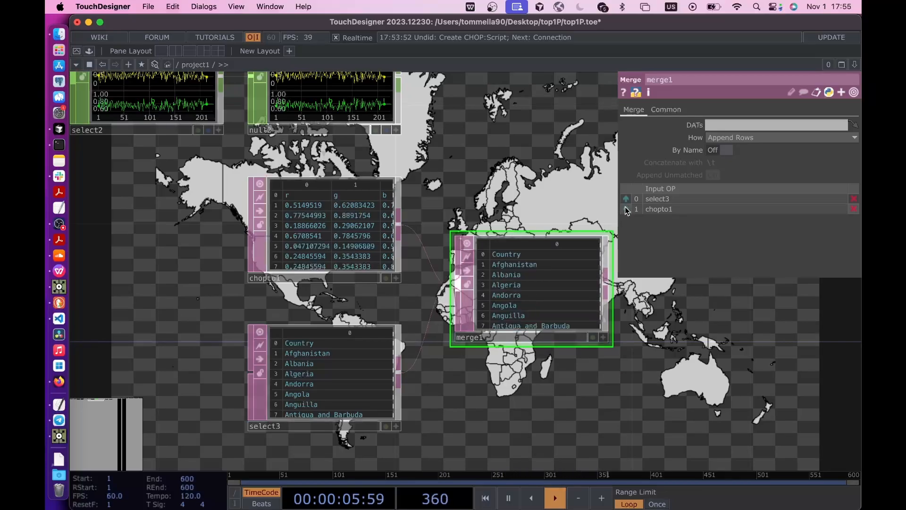
- Restrict select3 to the Code column by selecting its columns by Name with Code as the start column
scroll(520, 279, up, 3)
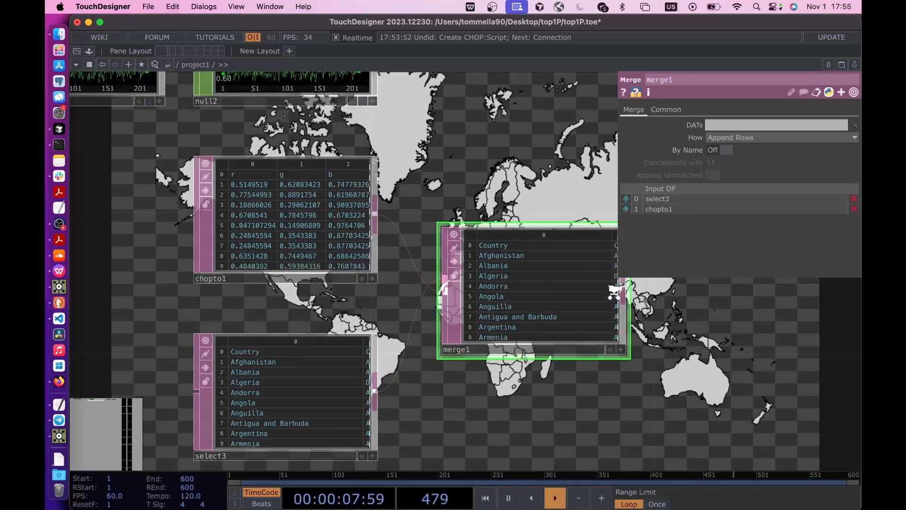
drag(647, 390, 616, 376)
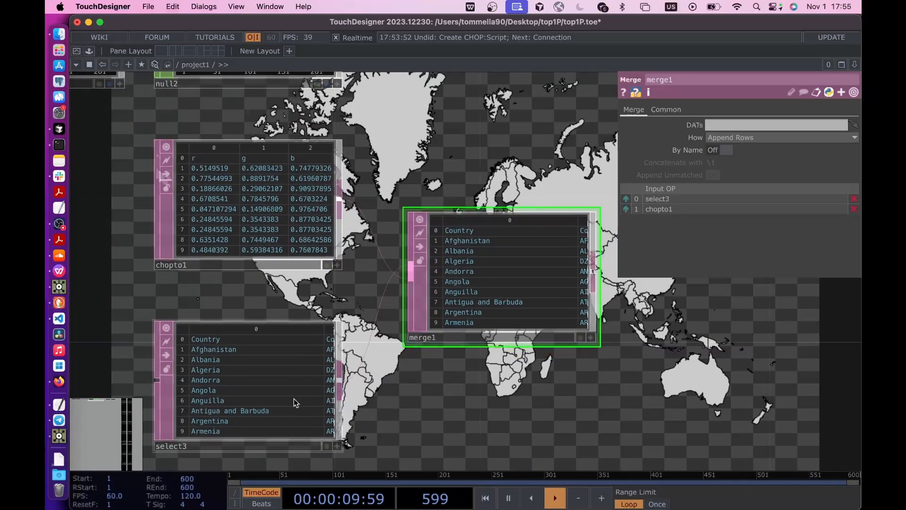
scroll(294, 398, up, 1)
scroll(594, 331, up, 3)
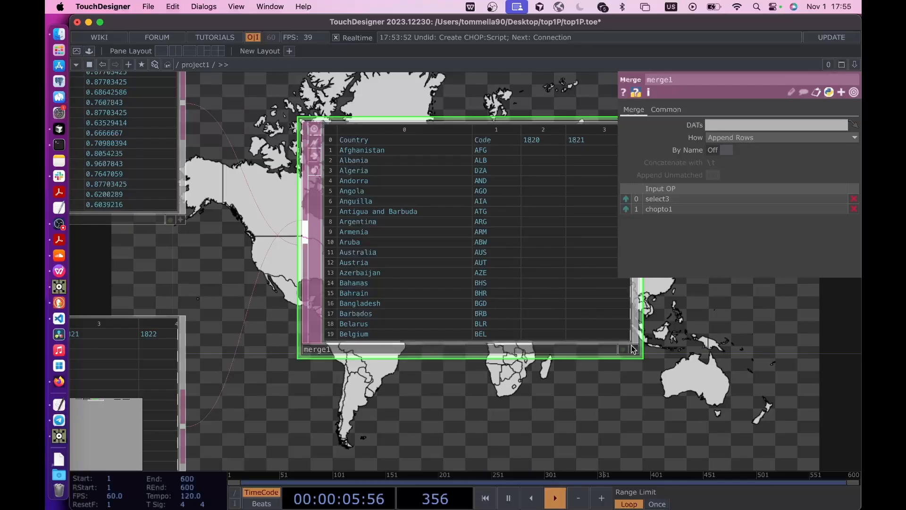
scroll(504, 374, down, 3)
drag(406, 378, 525, 278)
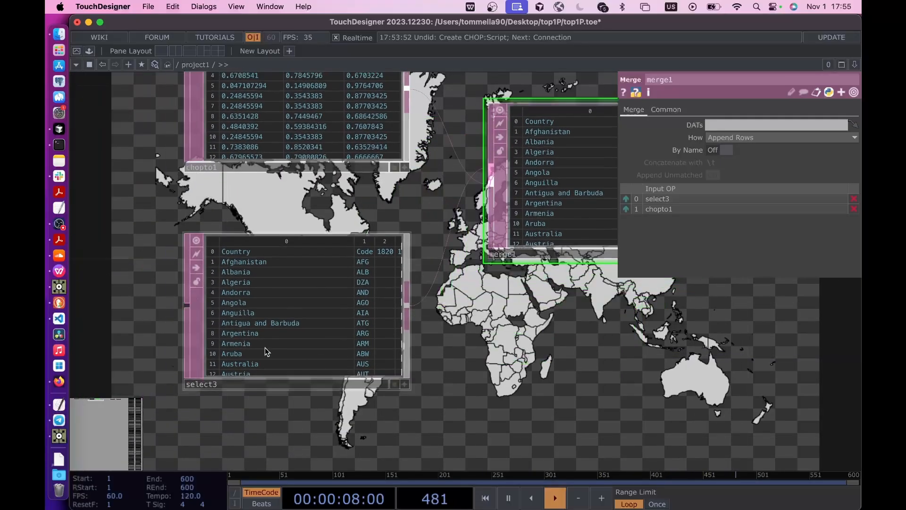
click(284, 334)
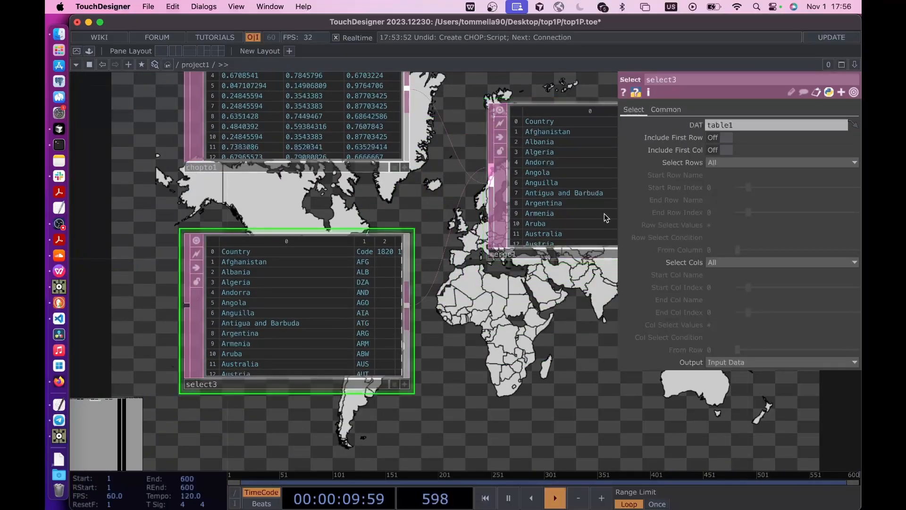
click(719, 263)
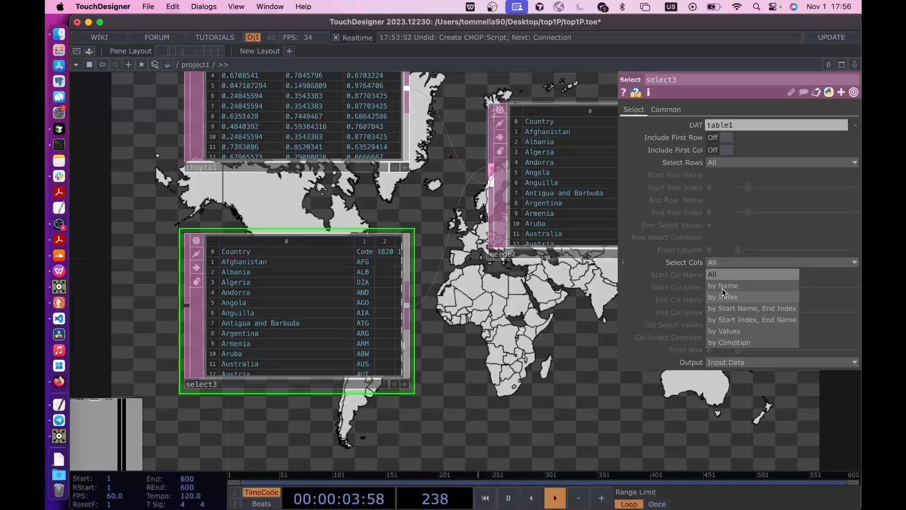
click(722, 286)
click(718, 275)
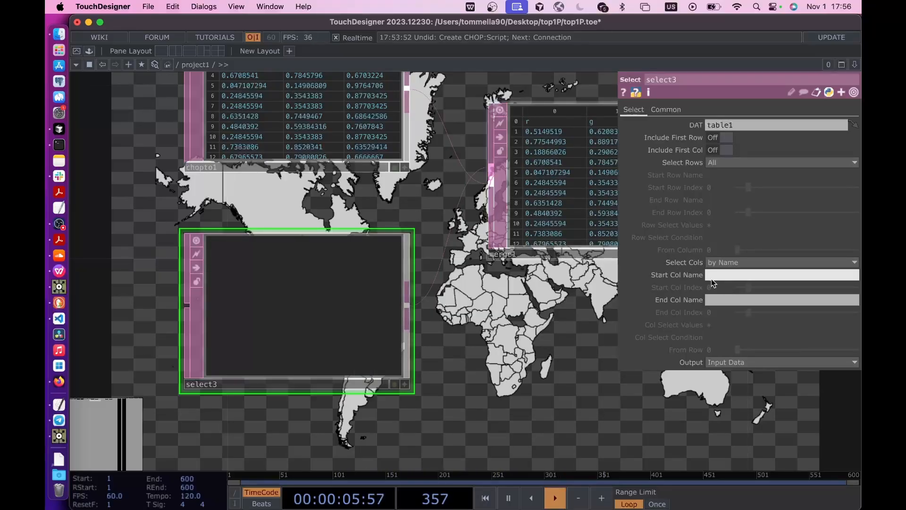
text(Code)
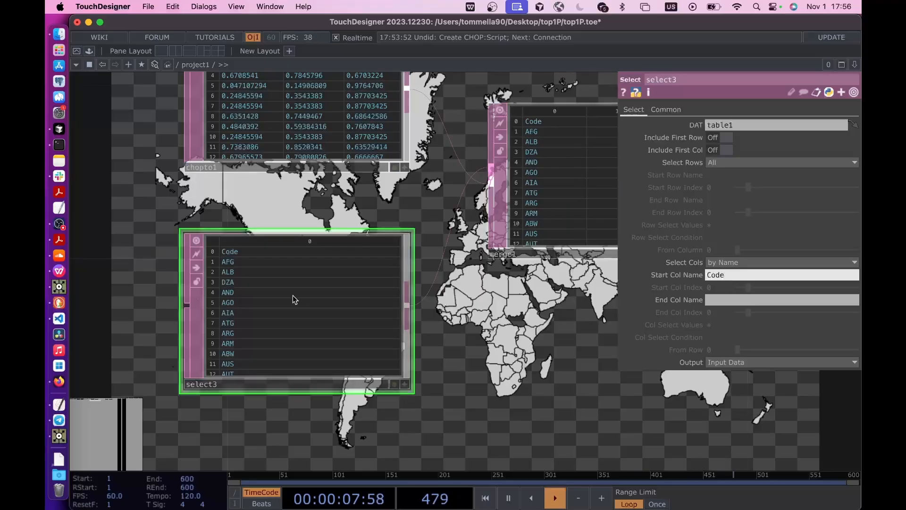
- Set the merge method of merge1 to Append Columns
drag(456, 309, 265, 309)
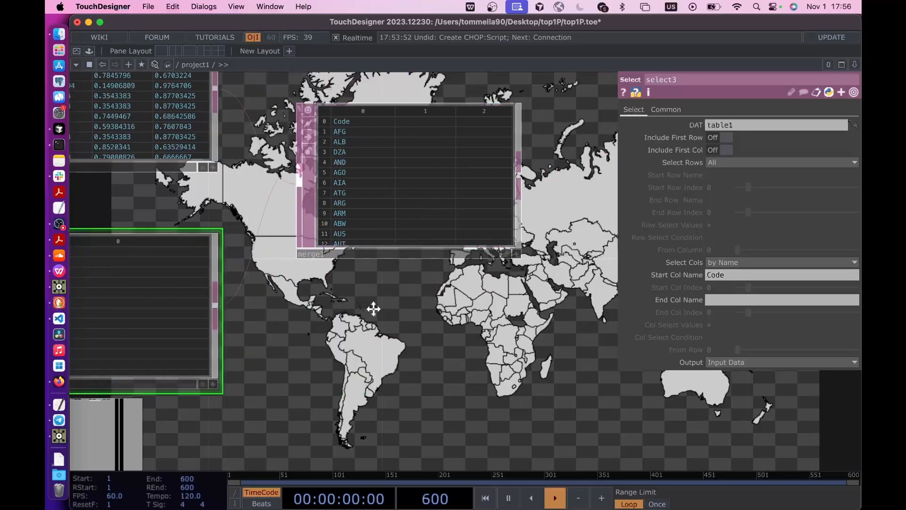
drag(373, 307, 372, 399)
click(398, 298)
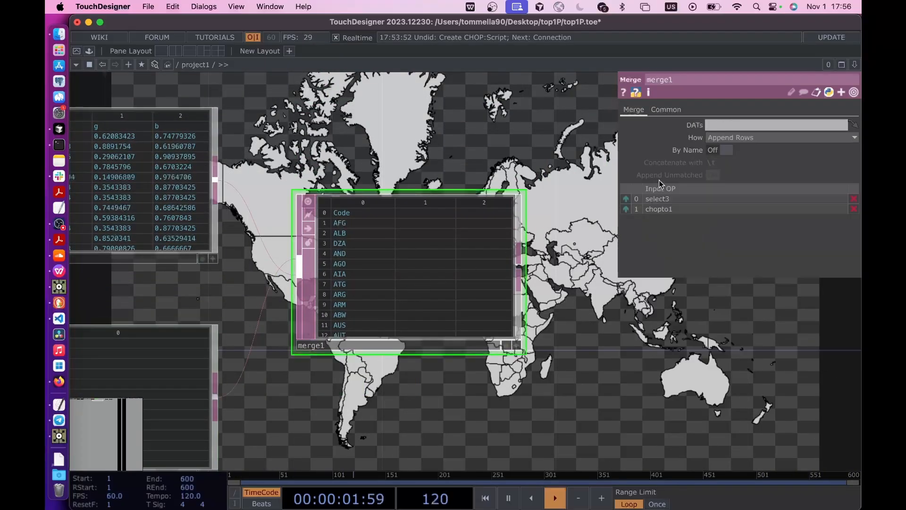
click(725, 138)
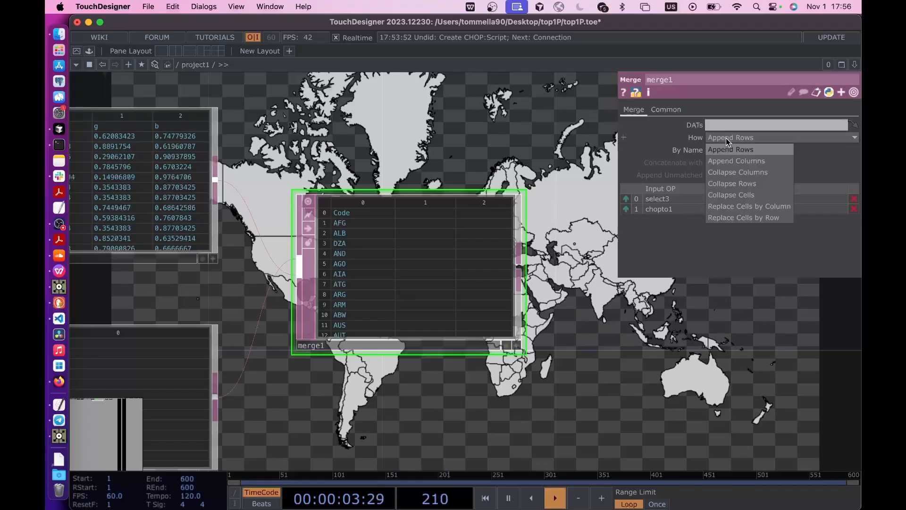
click(731, 162)
scroll(403, 244, up, 4)
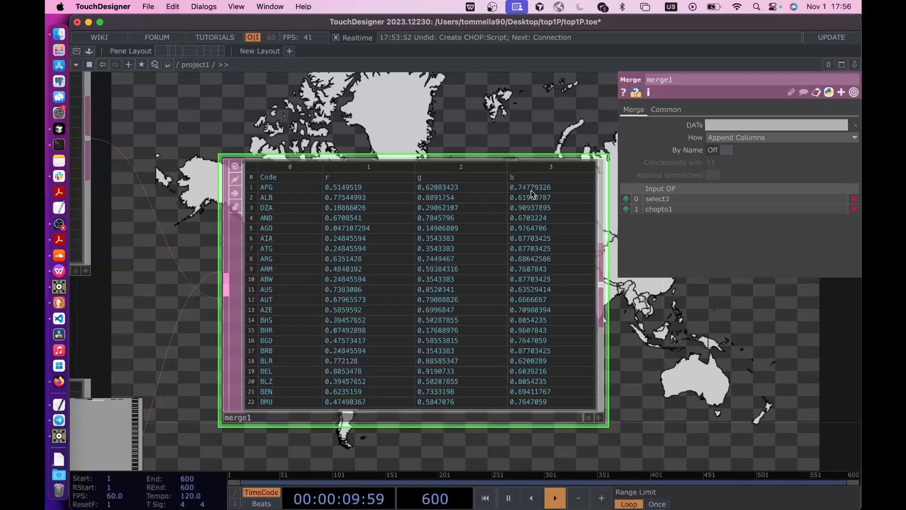
- Move folder1 up and away from countriesData to open a gap between the two tables
scroll(530, 190, down, 5)
drag(614, 325, 454, 336)
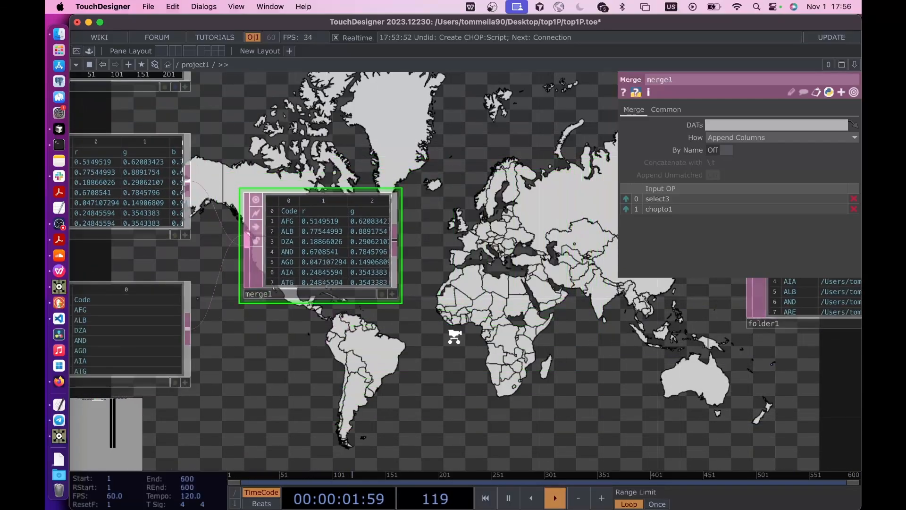
scroll(455, 337, down, 4)
drag(528, 332, 402, 332)
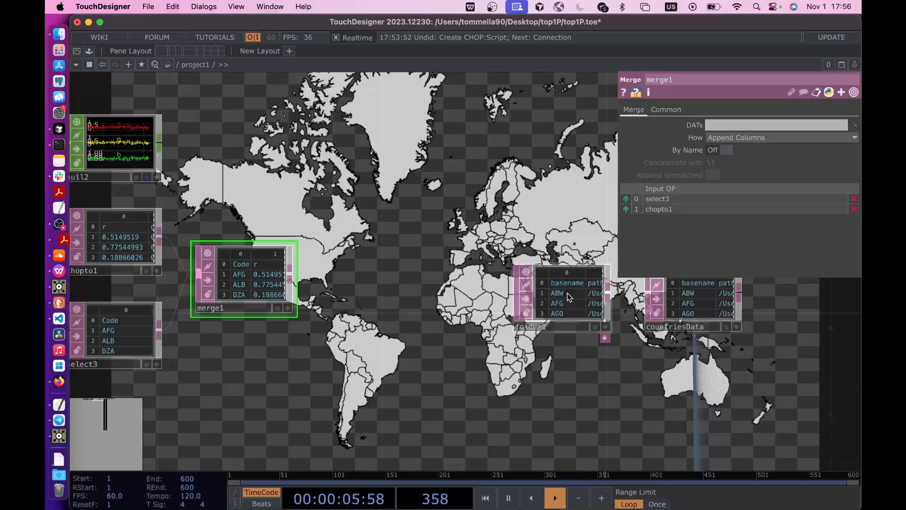
scroll(567, 293, up, 3)
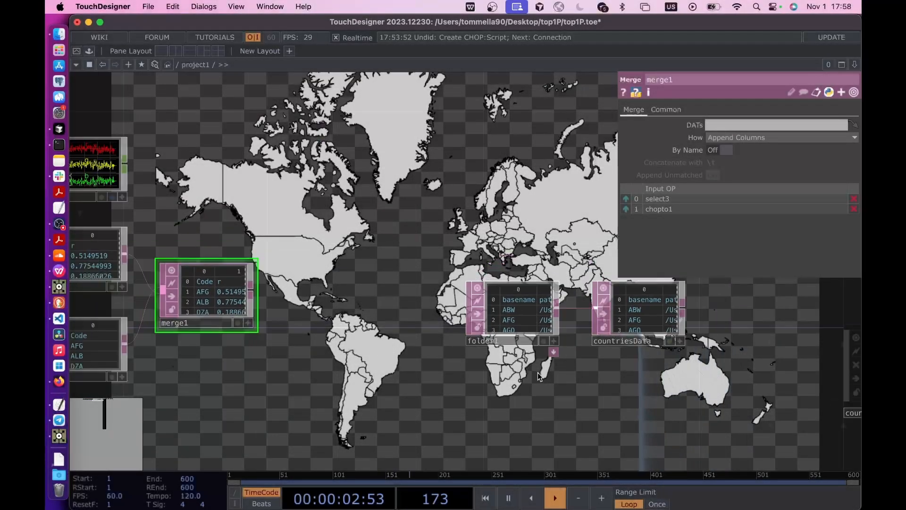
drag(538, 373, 455, 372)
scroll(603, 331, up, 5)
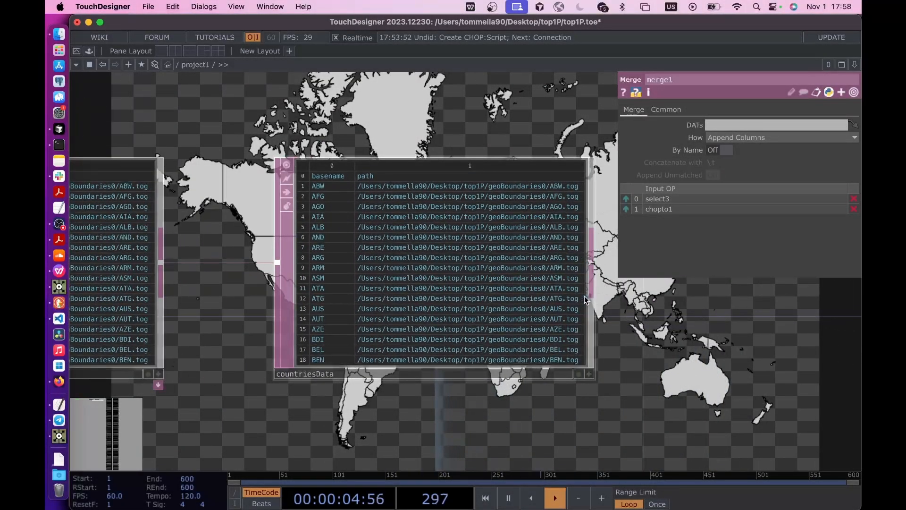
scroll(376, 361, down, 5)
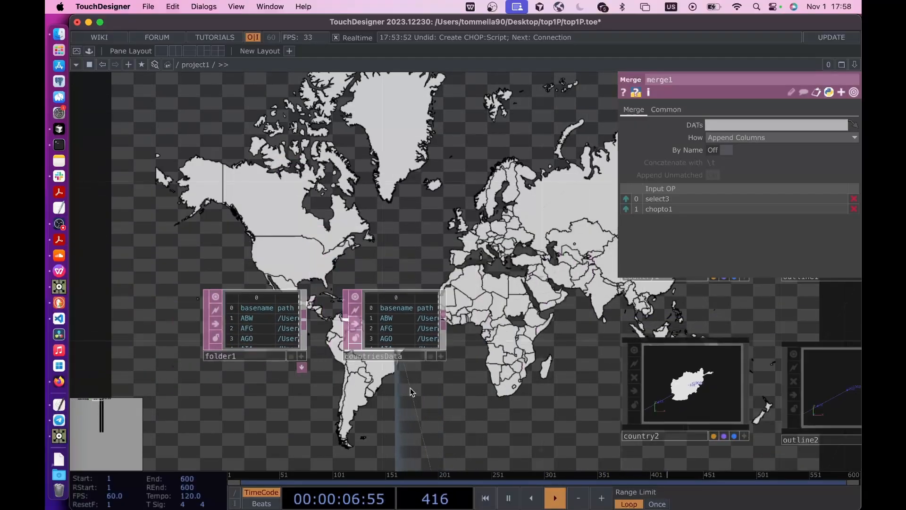
scroll(412, 392, down, 5)
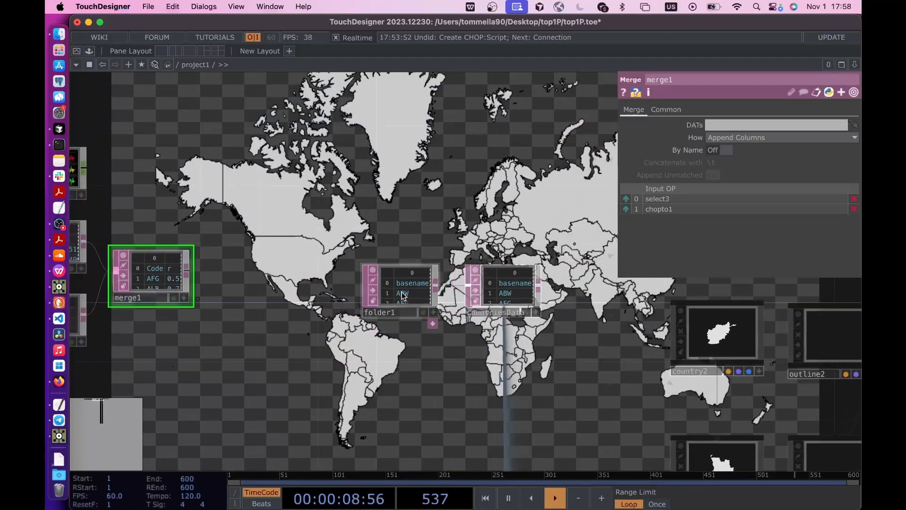
drag(403, 295, 310, 172)
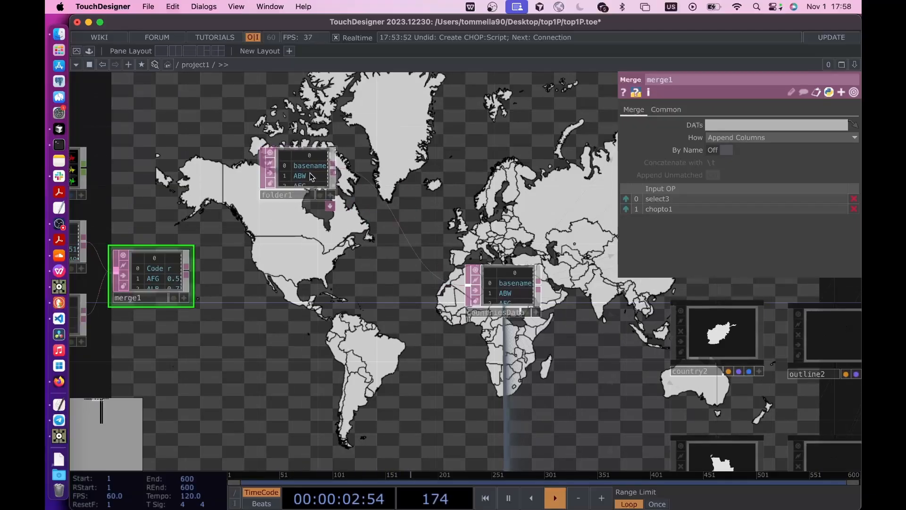
- Insert a Merge DAT on the connection between folder1 and countriesData
scroll(309, 173, up, 2)
scroll(309, 173, up, 1)
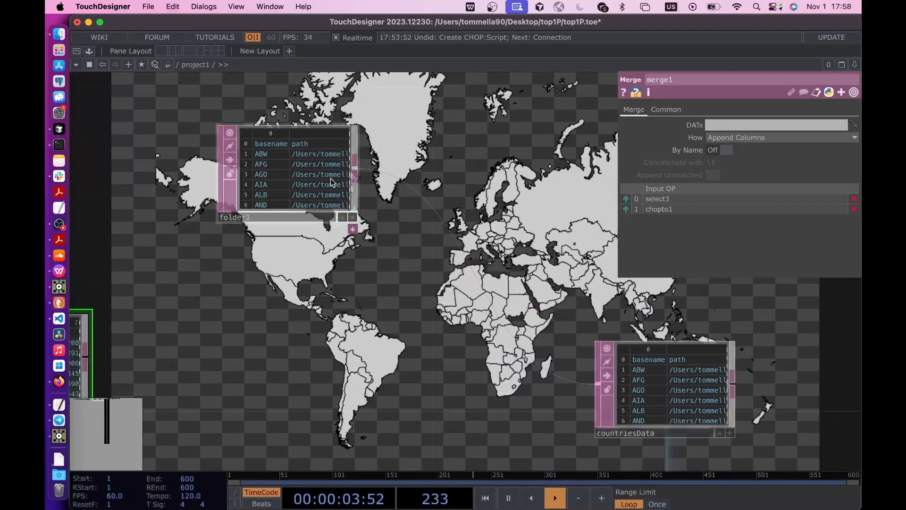
right_click(414, 188)
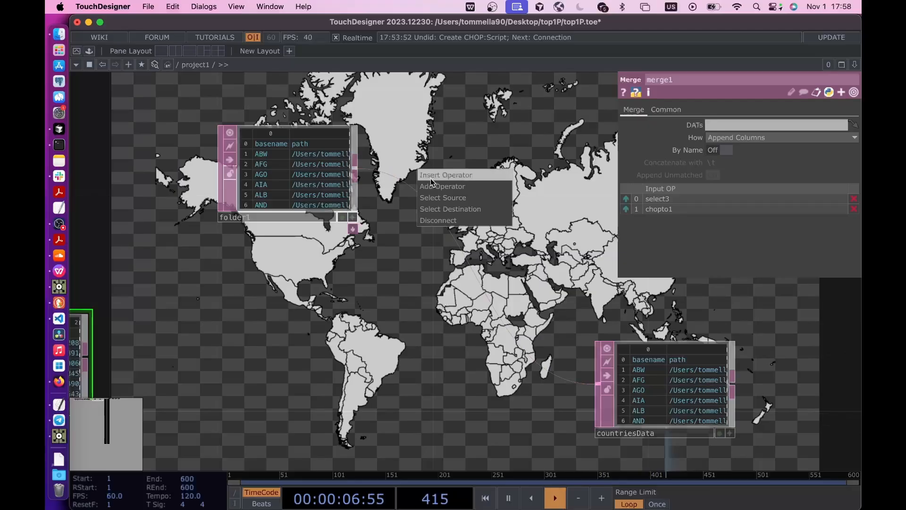
click(430, 178)
text(merge)
click(266, 303)
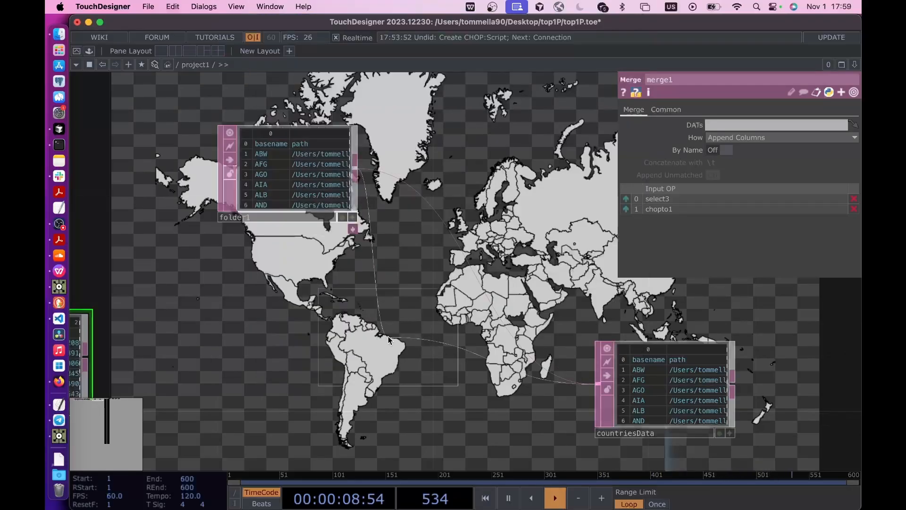
click(428, 356)
scroll(428, 356, down, 3)
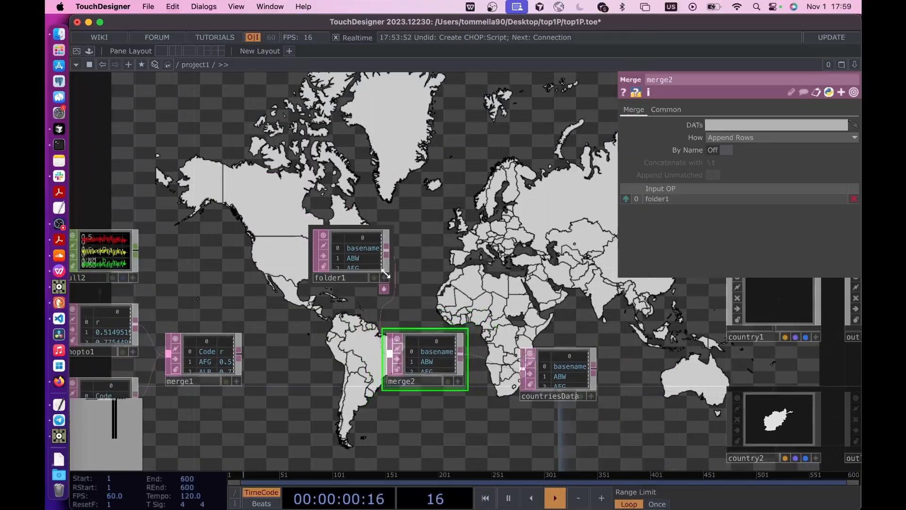
- Move folder1 away from merge2 and connect merge1 as the second input of merge2
drag(371, 263, 313, 262)
drag(246, 355, 391, 354)
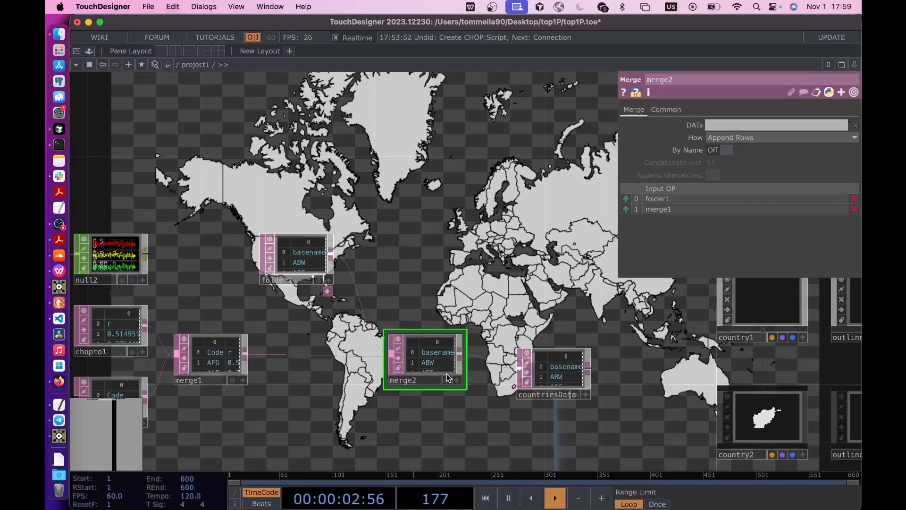
scroll(368, 400, up, 1)
scroll(399, 386, up, 1)
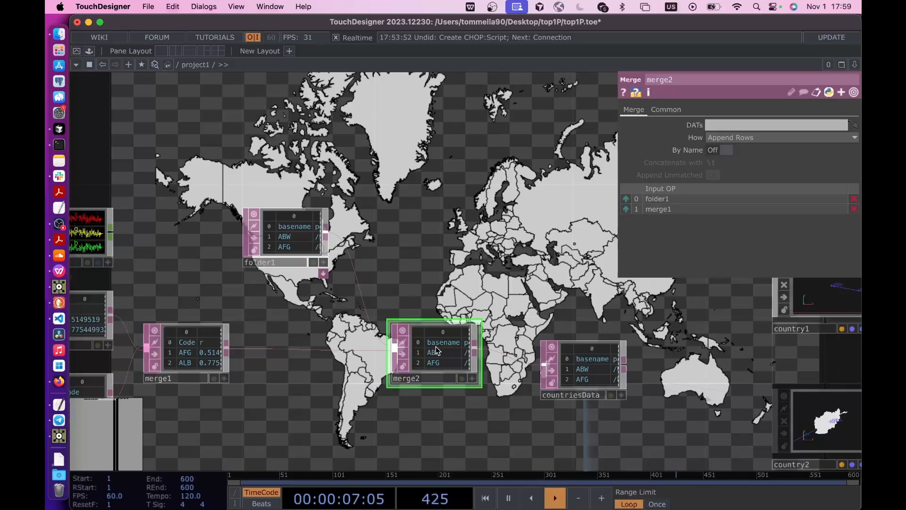
scroll(439, 352, up, 2)
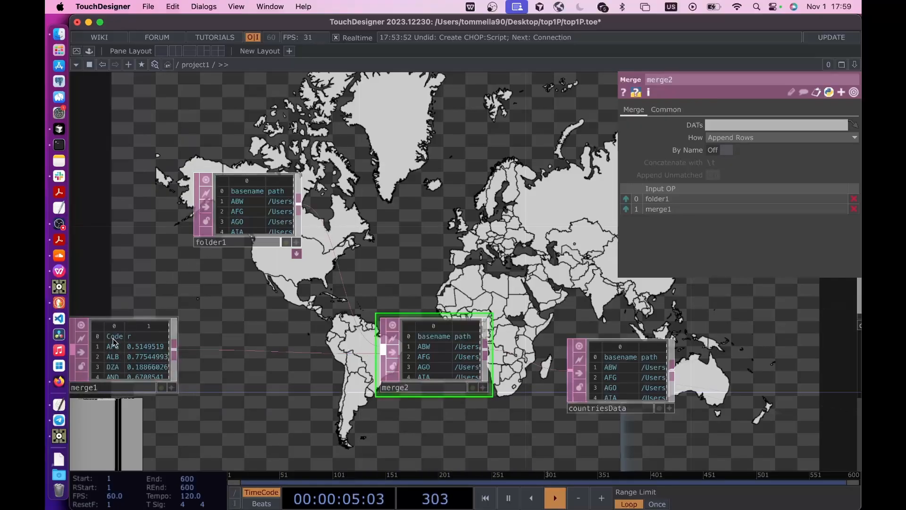
- Move folder1 further away and insert a Substitute DAT on the connection between merge1 and merge2
drag(243, 213, 161, 214)
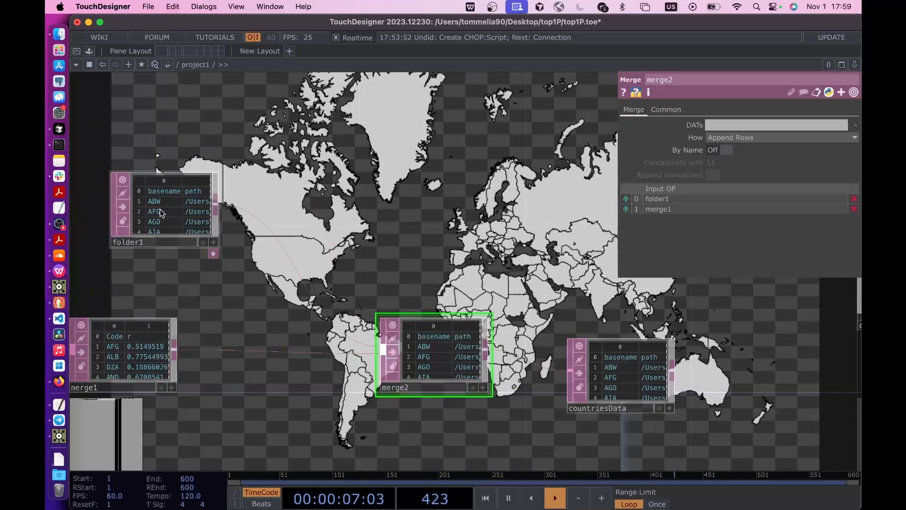
right_click(206, 350)
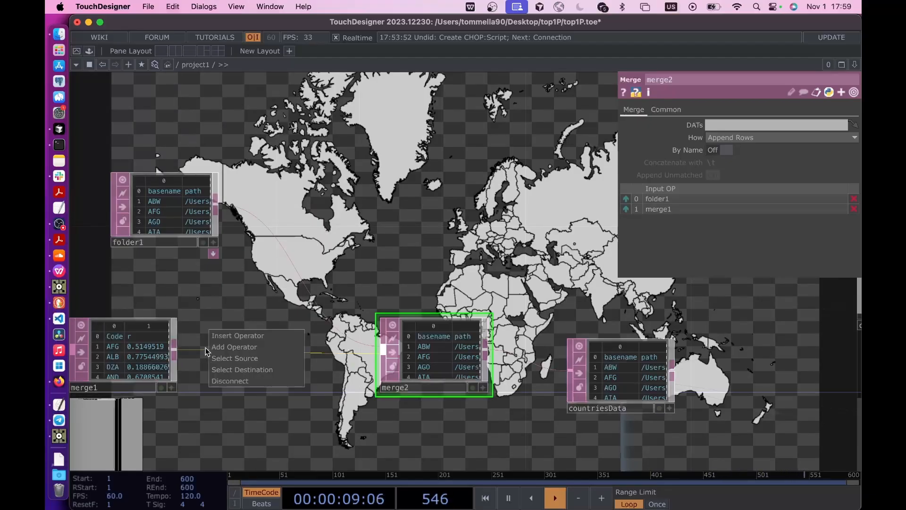
click(221, 337)
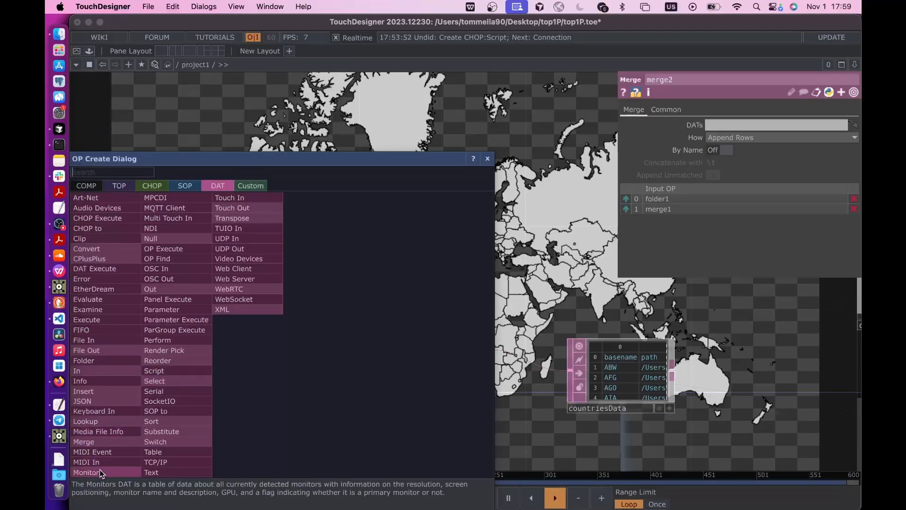
text(re)
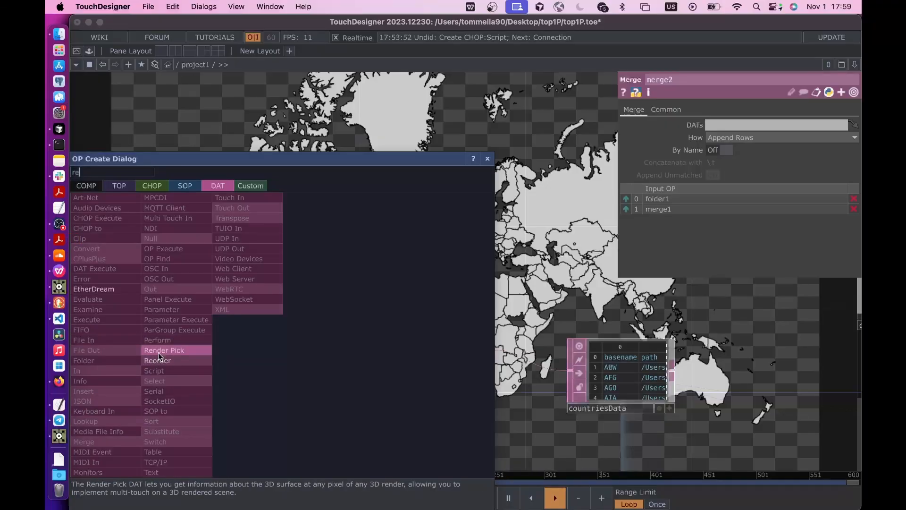
click(157, 431)
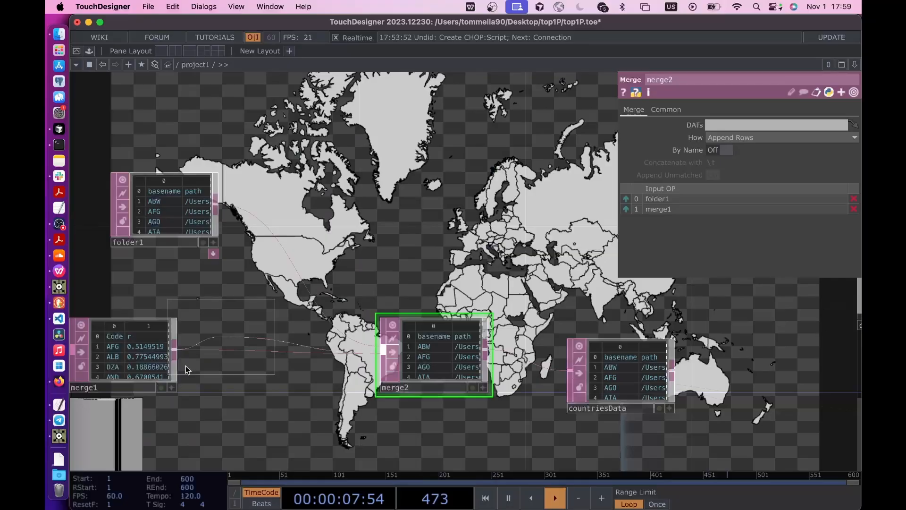
click(247, 357)
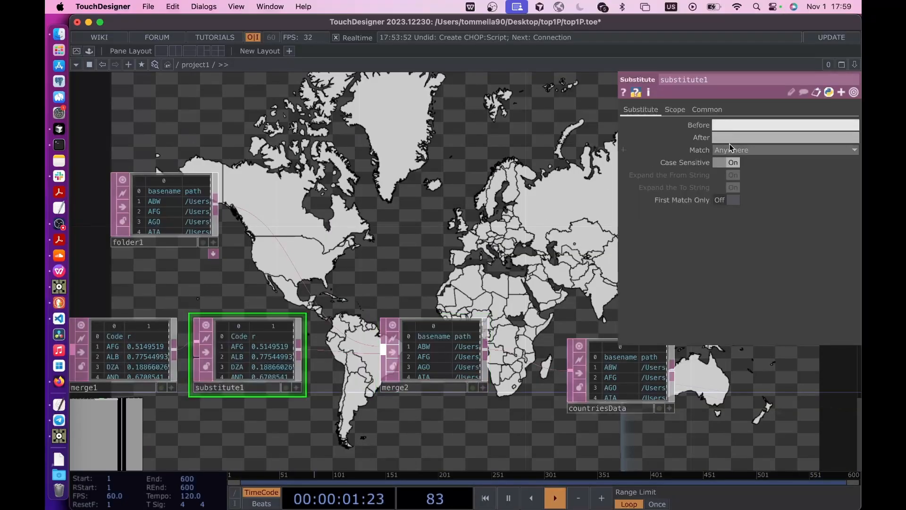
- Set substitute1 to replace Code with basename
text(Code)
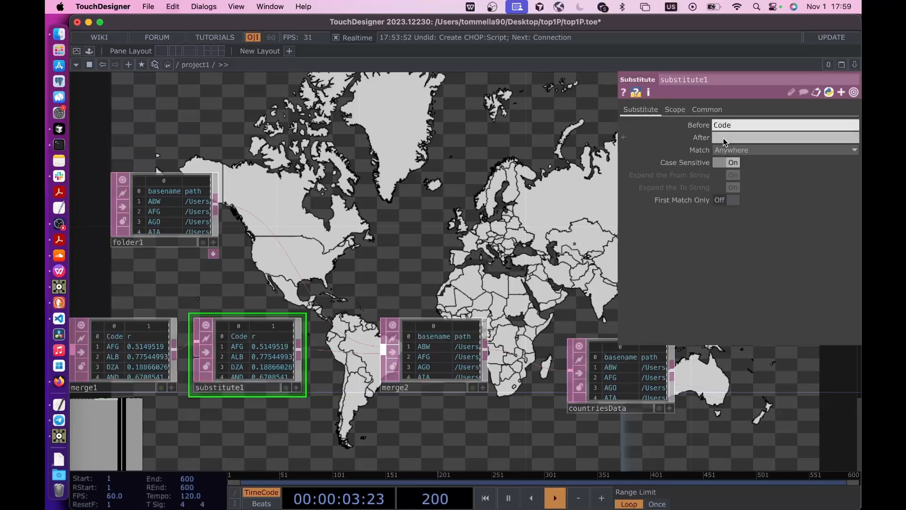
click(724, 142)
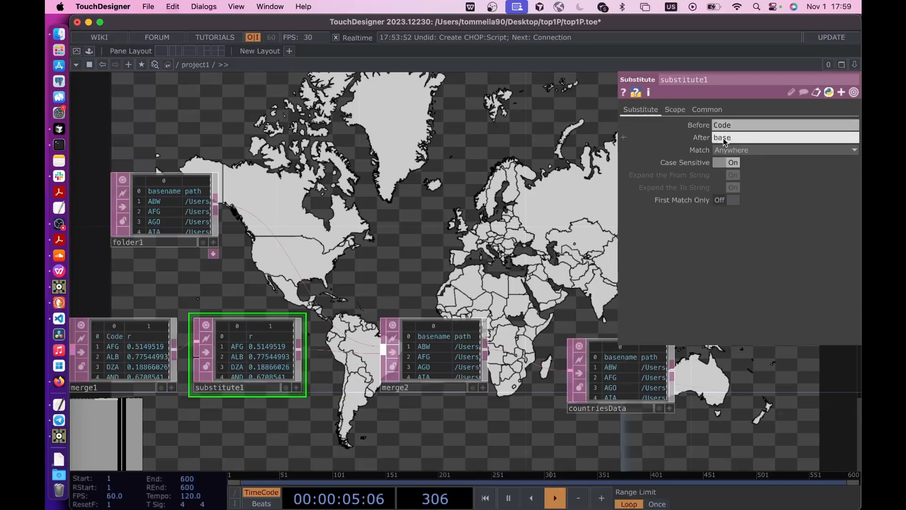
key(Return)
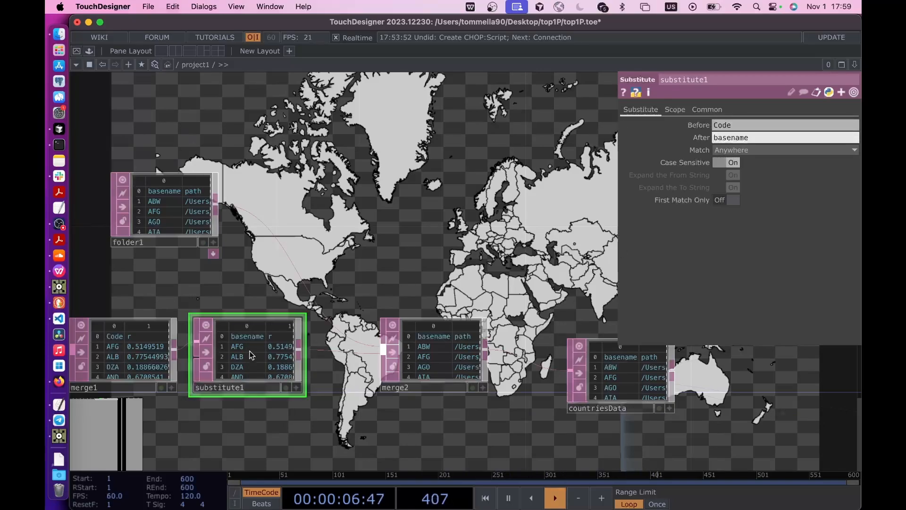
- Set the merge method of merge2 to Append Columns and turn on By Name
click(436, 355)
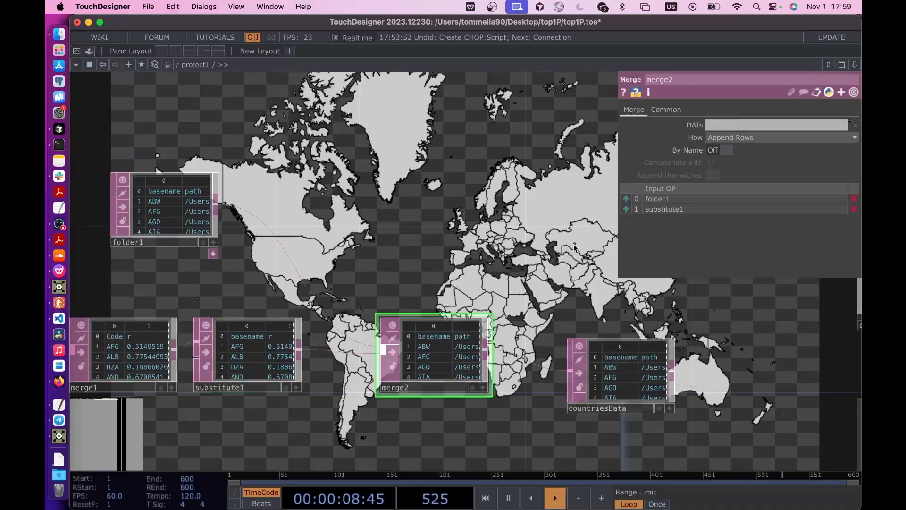
click(734, 137)
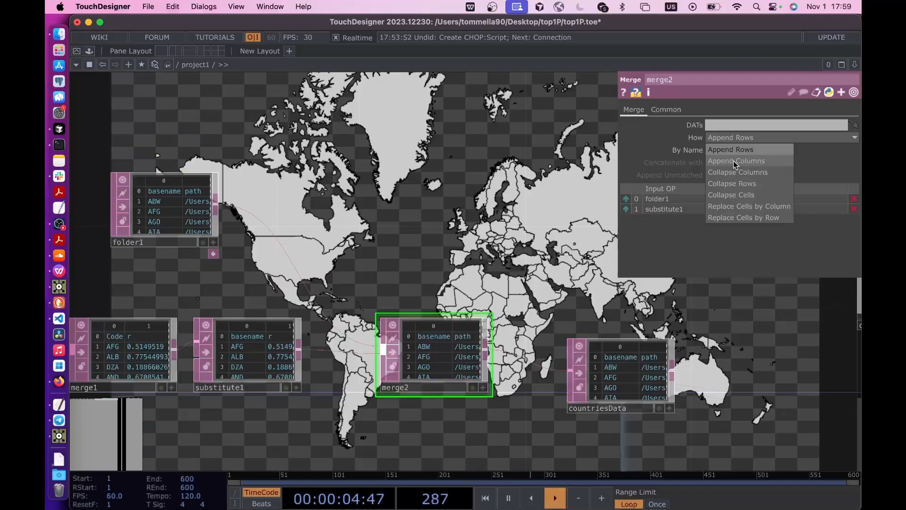
click(760, 164)
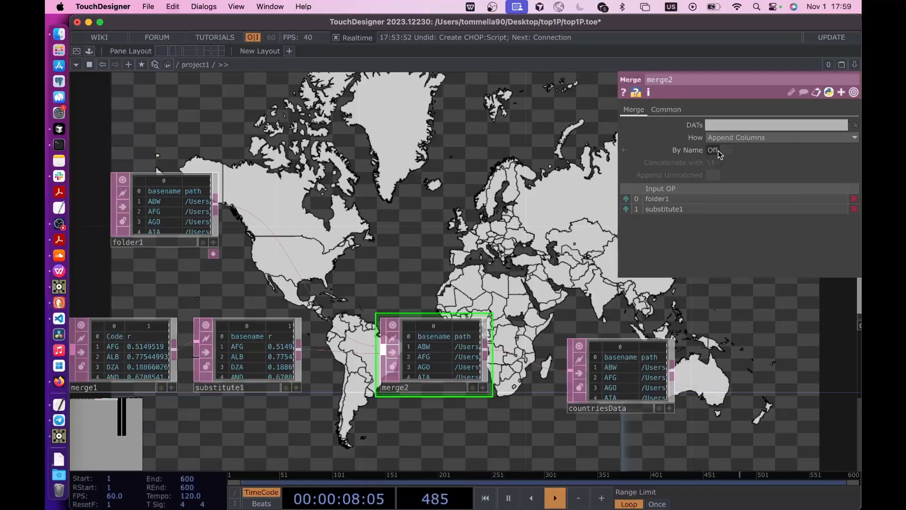
click(720, 150)
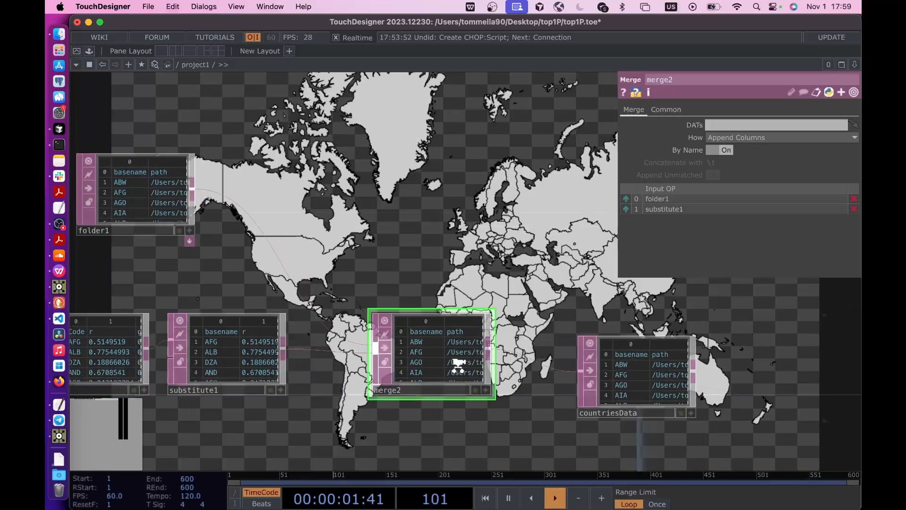
- Examine the path and appended r, g and b columns in the merge2 and countriesData tables
scroll(500, 364, up, 5)
scroll(498, 390, up, 1)
click(488, 401)
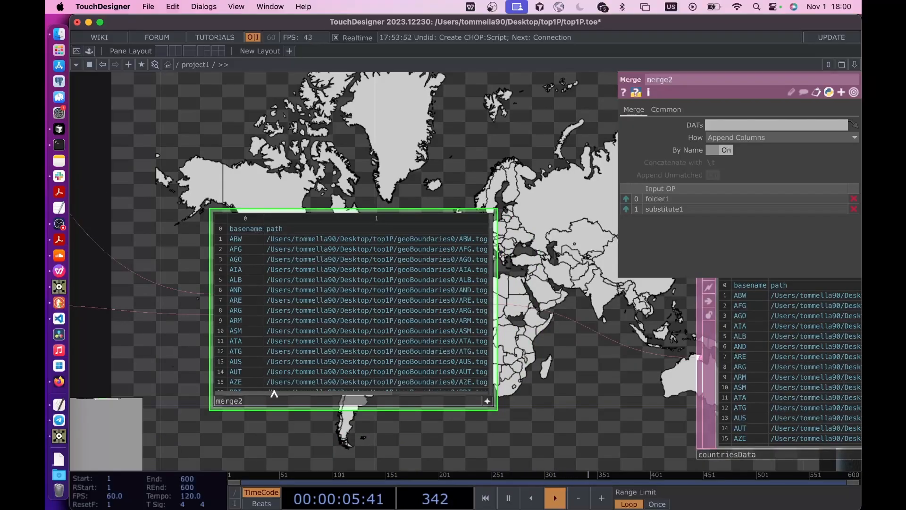
drag(300, 394, 404, 395)
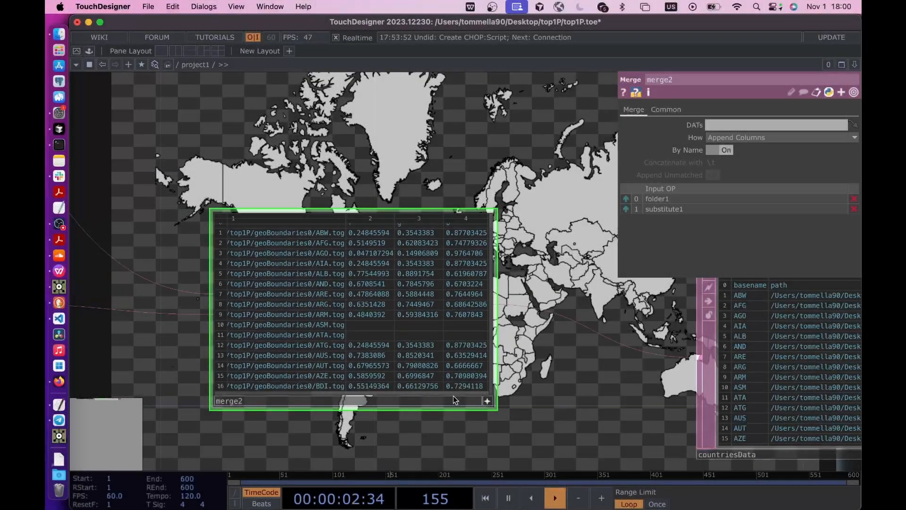
click(488, 401)
drag(602, 411, 231, 386)
click(601, 431)
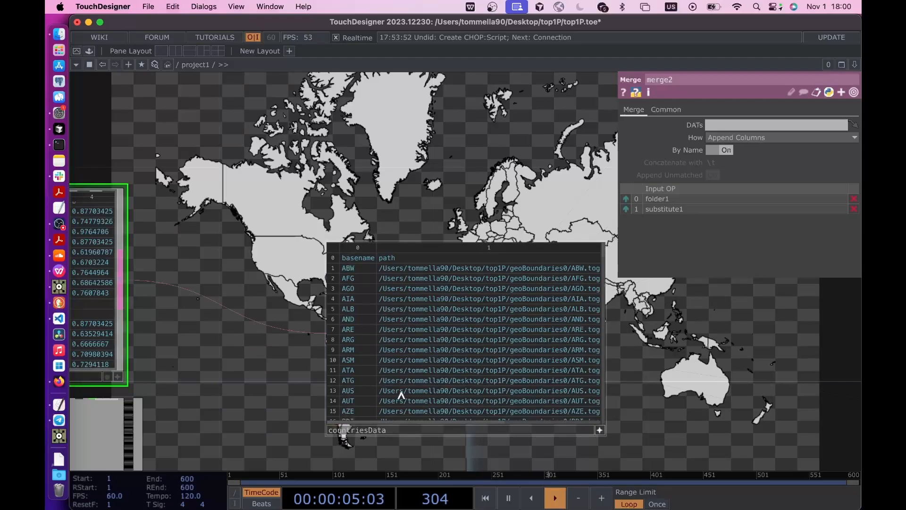
drag(371, 423, 500, 419)
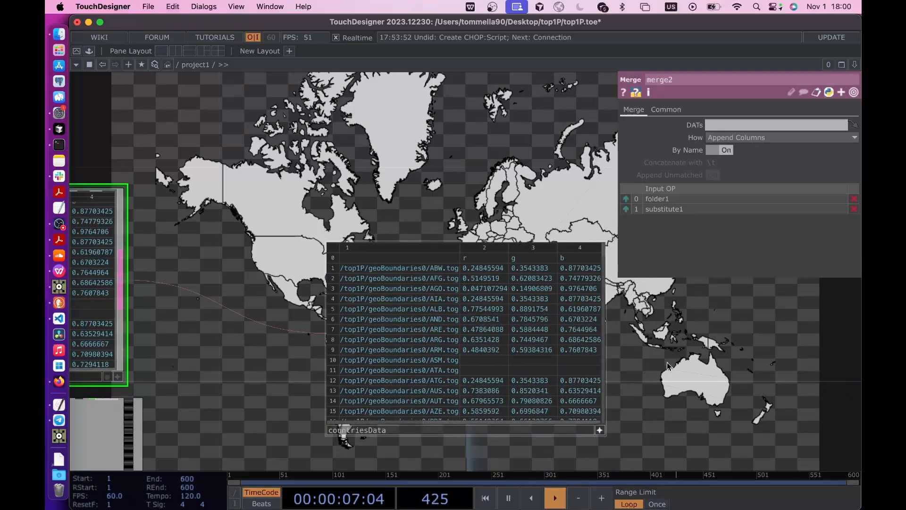
- Select the country1 geometry and expand its custom Color parameter into its separate channels
scroll(711, 389, down, 3)
drag(718, 388, 514, 378)
scroll(514, 378, down, 10)
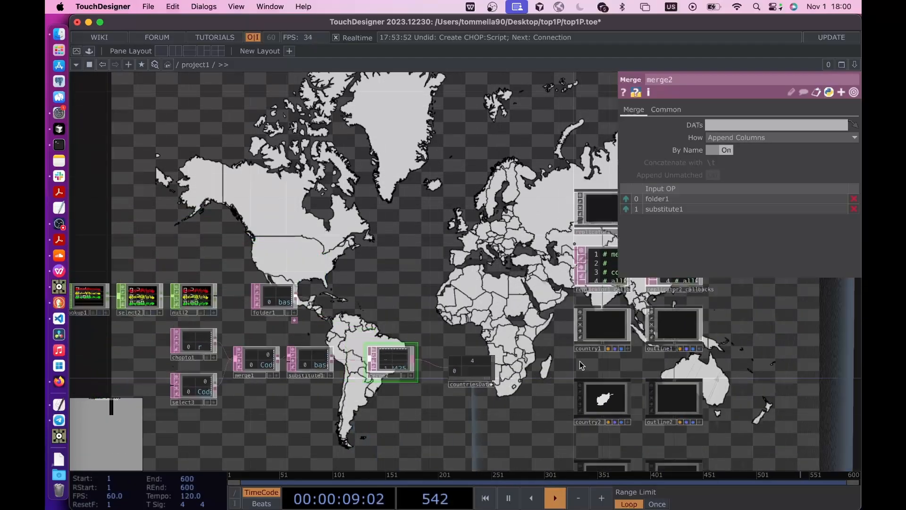
drag(582, 365, 454, 362)
scroll(495, 337, up, 3)
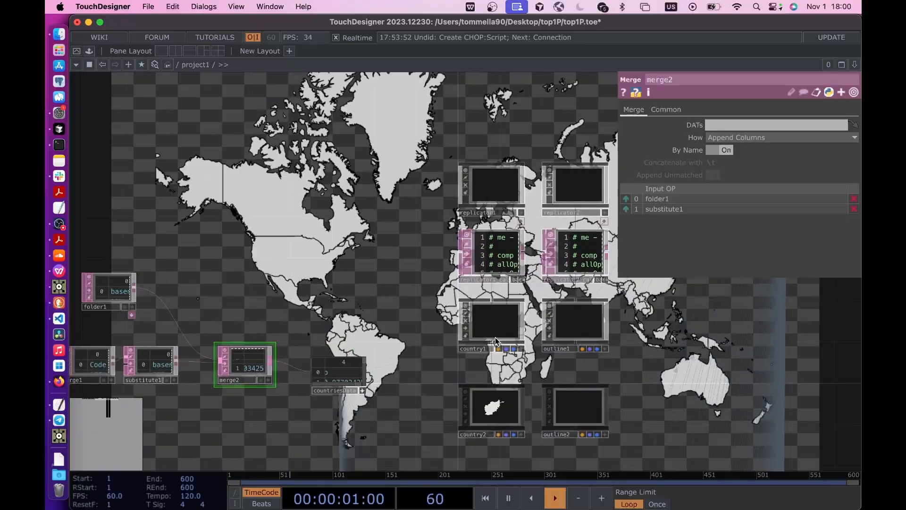
click(494, 337)
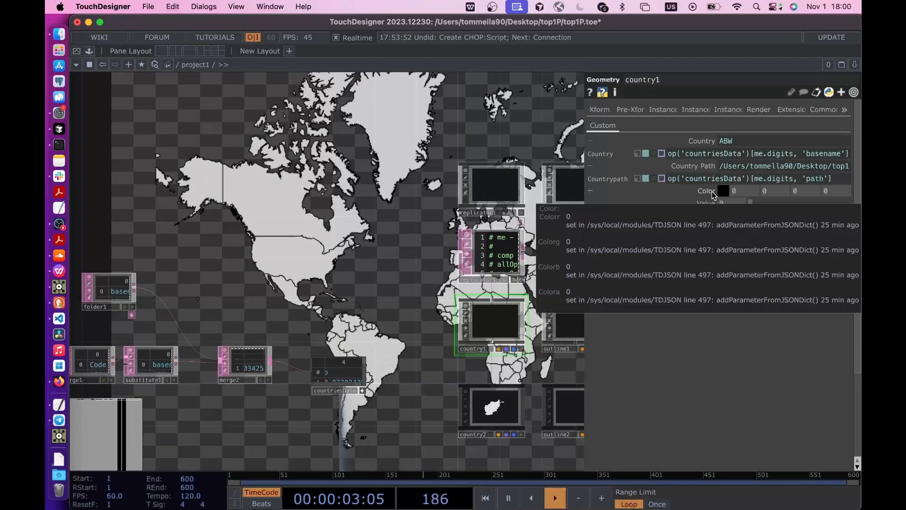
click(712, 190)
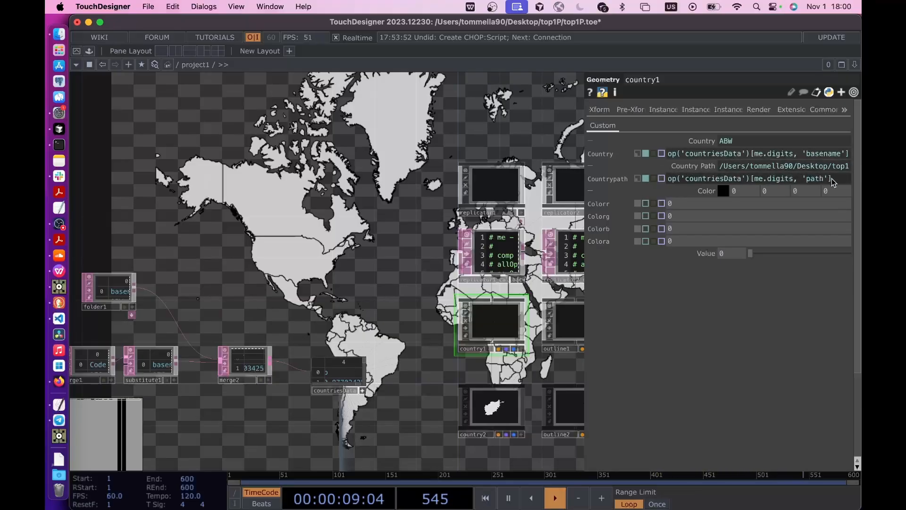
- Reuse the Countrypath expression for country1's Colorr, with the column changed to 'r': op('countriesData')[me.digits, 'r']
drag(835, 179, 640, 181)
key(super+c)
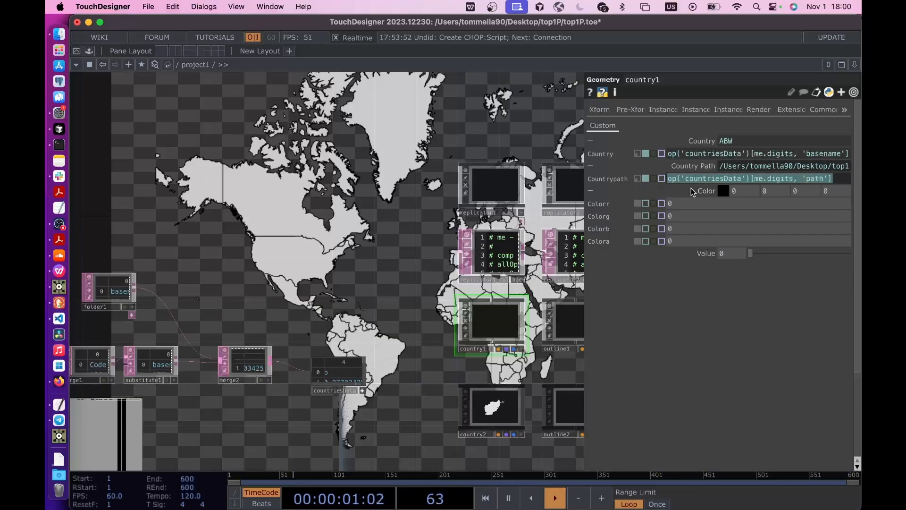
click(697, 203)
key(super+v)
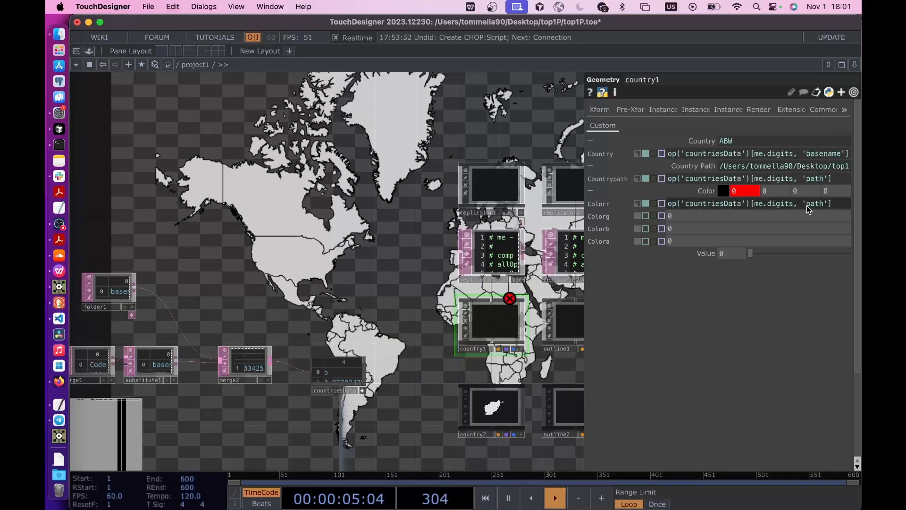
drag(806, 205, 824, 206)
key(Left)
text(r)
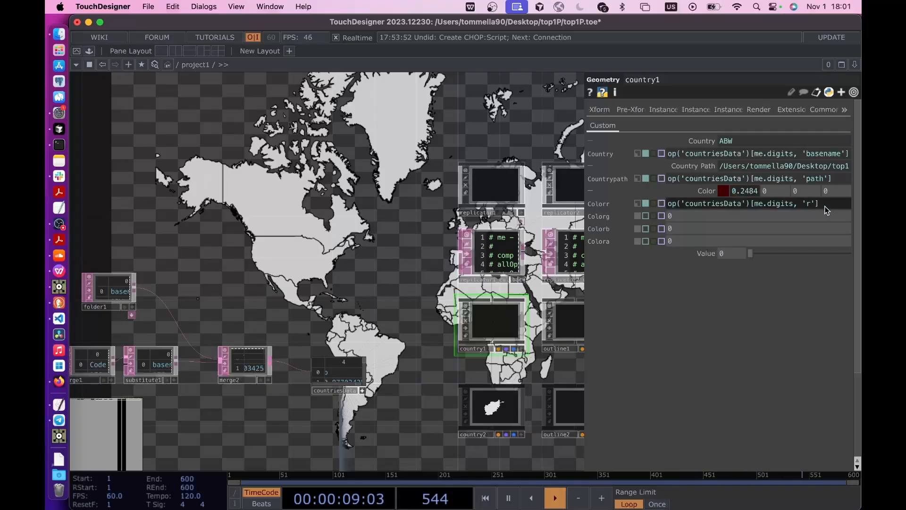
- Copy the Colorr expression of country1 into Colorg and Colorb
scroll(343, 399, up, 1)
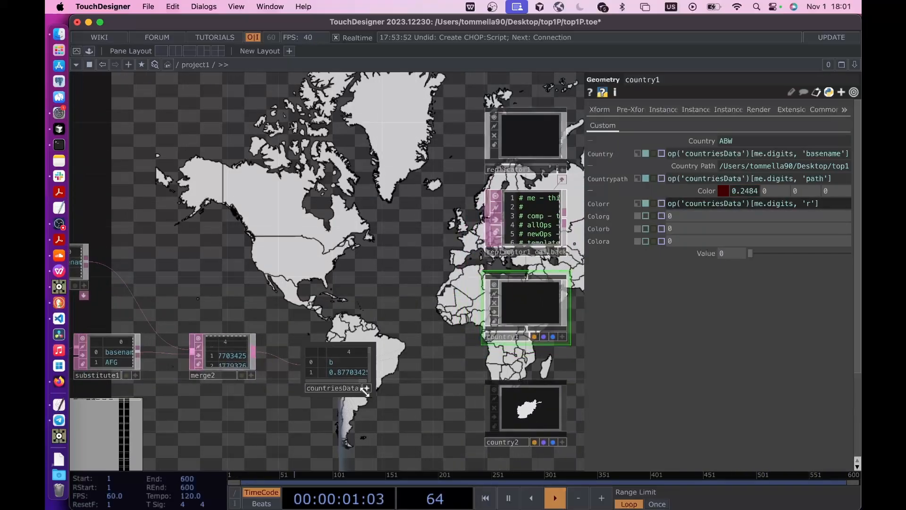
scroll(351, 432, up, 1)
scroll(352, 432, up, 3)
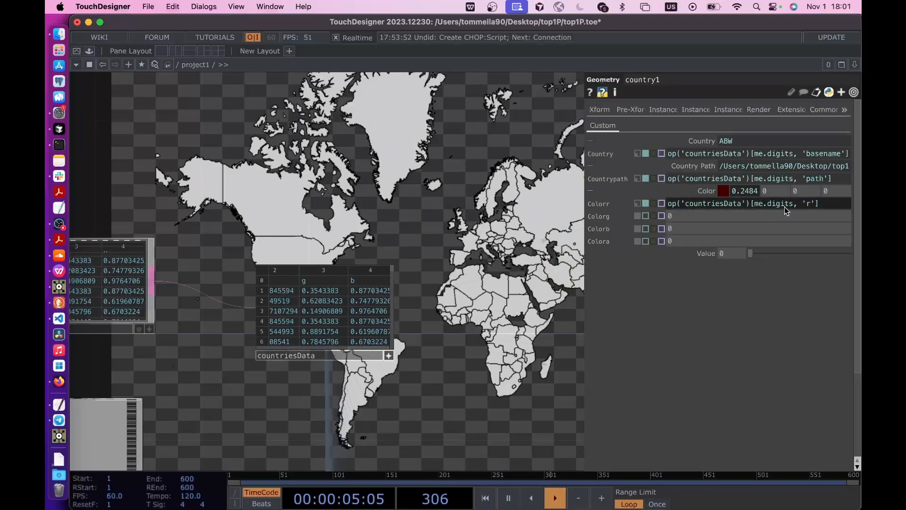
drag(829, 205, 615, 216)
key(super+c)
key(super+v)
drag(683, 228, 601, 228)
key(super+v)
click(462, 242)
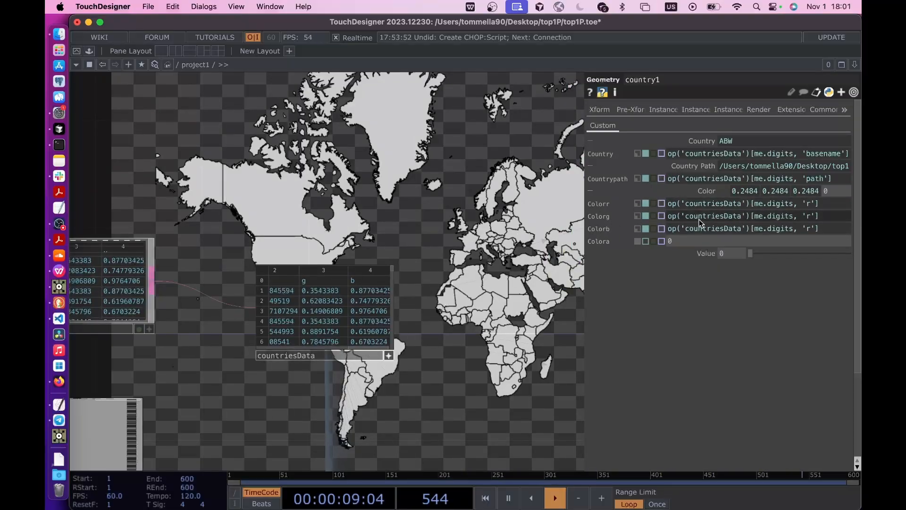
- Change the column in country1's Colorg expression to 'g' and in its Colorb expression to 'b'
click(810, 217)
text(g)
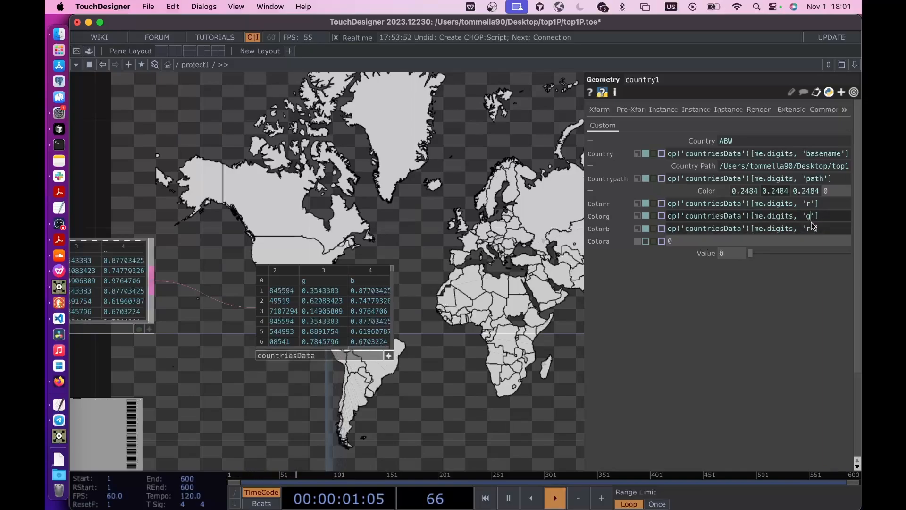
click(815, 229)
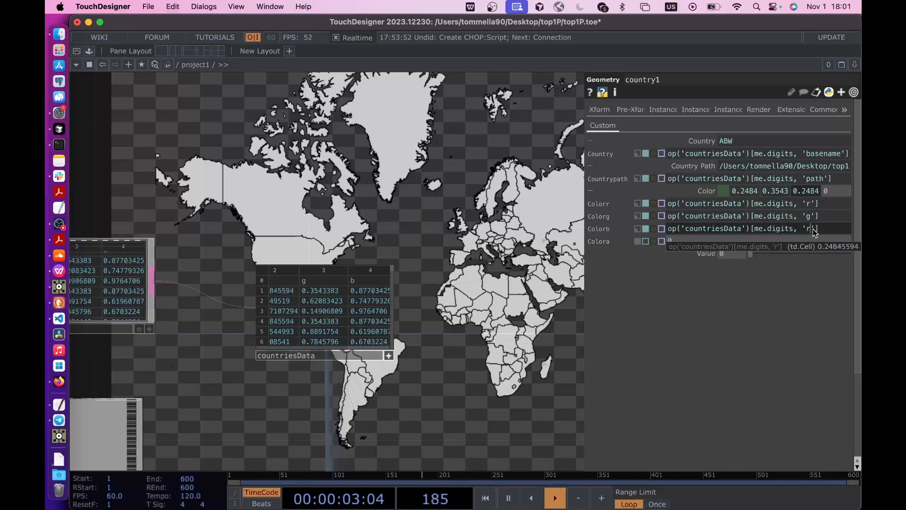
key(Return)
drag(436, 284, 419, 284)
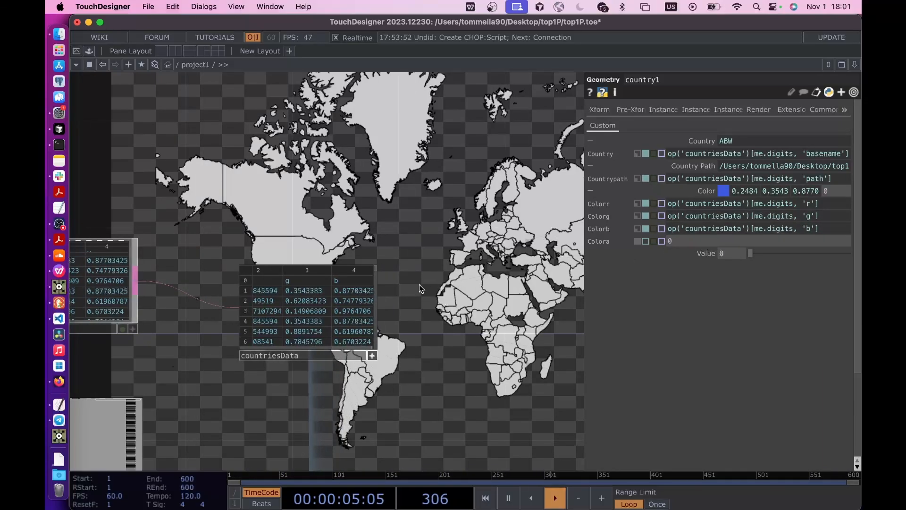
key(p)
- Add a Keyboard In CHOP to the project1 network beside replicator1
drag(527, 287, 434, 375)
scroll(434, 376, down, 5)
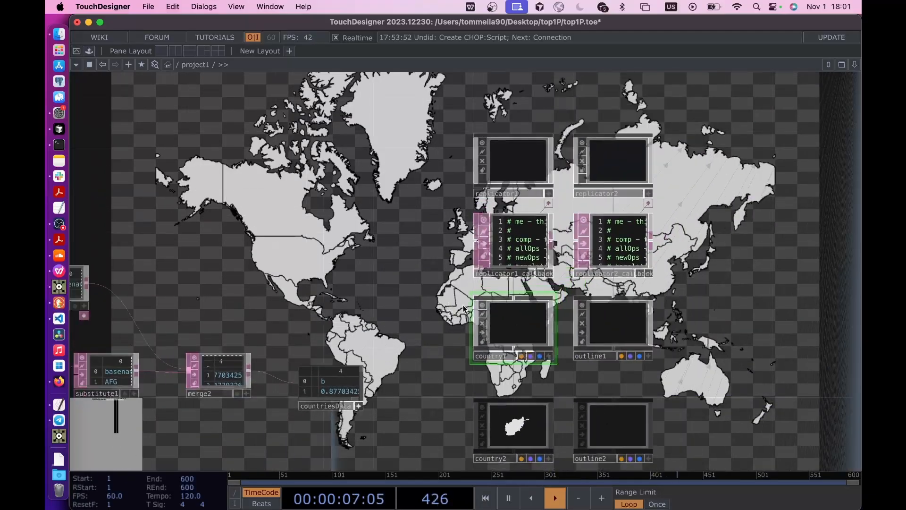
drag(404, 213, 406, 244)
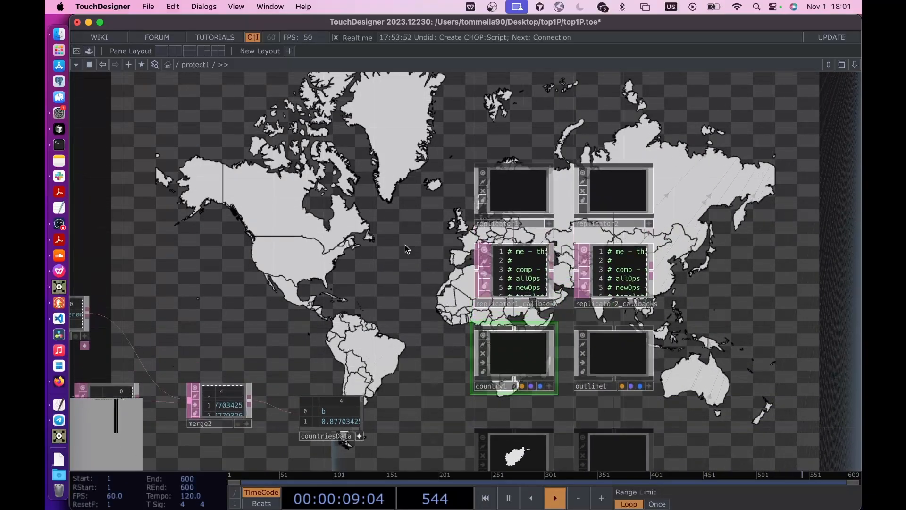
scroll(405, 244, up, 3)
key(Tab)
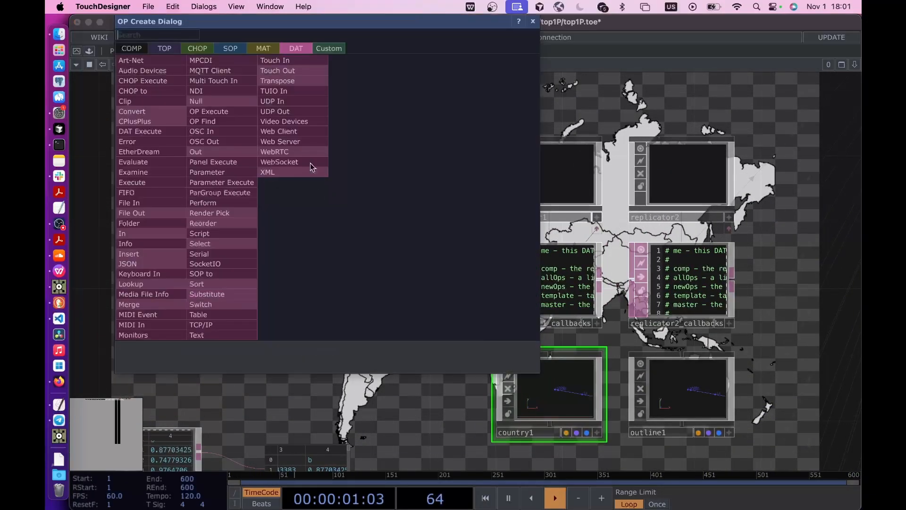
click(197, 48)
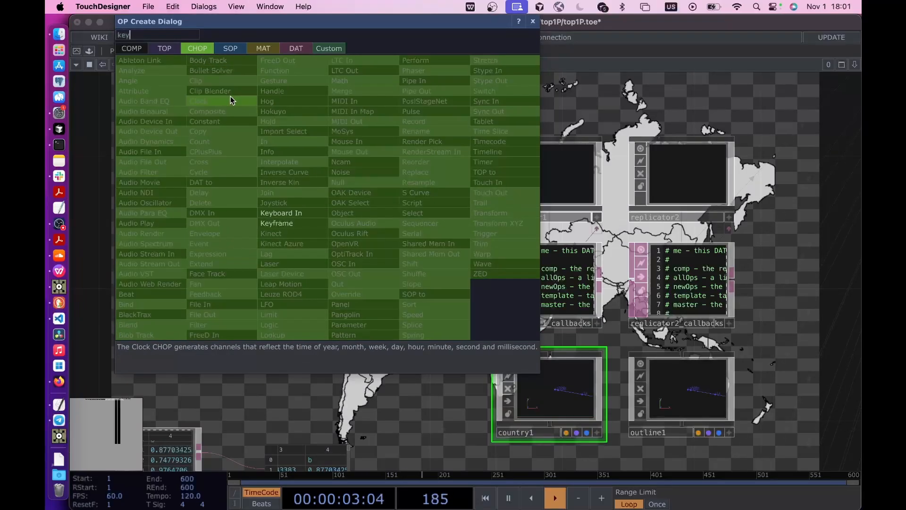
click(276, 194)
click(390, 193)
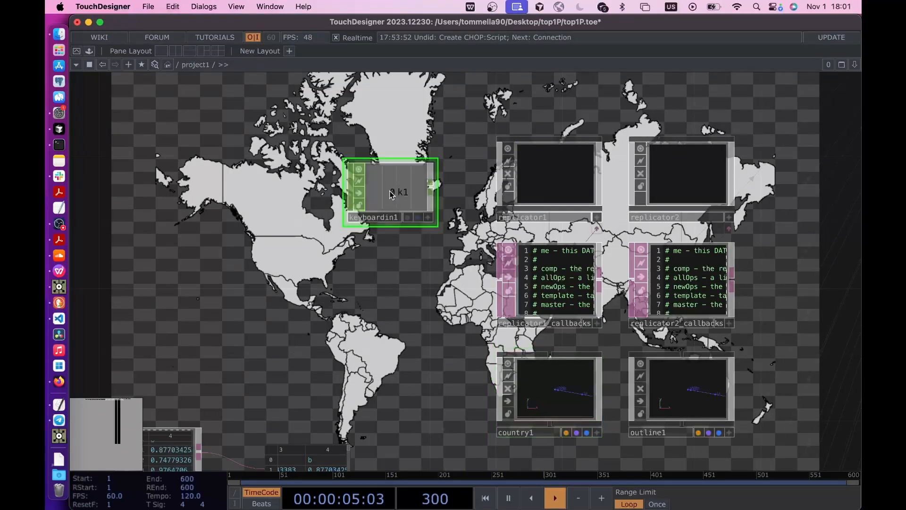
- Link keyboardin1's k1 channel to replicator1's Recreate All Operators parameter as a CHOP reference
key(p)
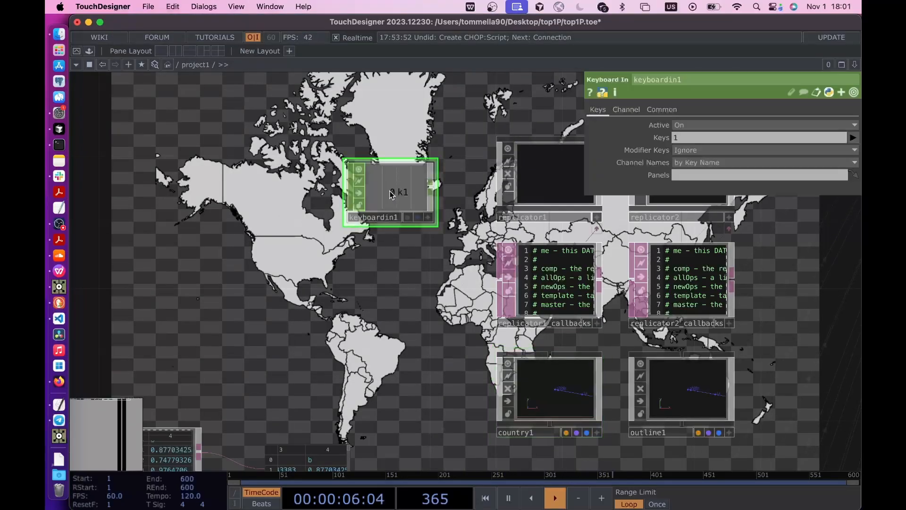
click(429, 220)
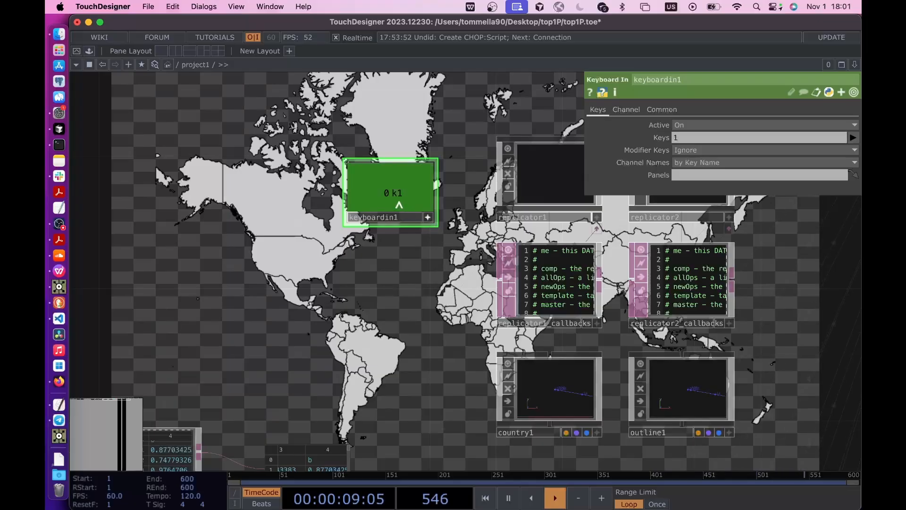
click(549, 183)
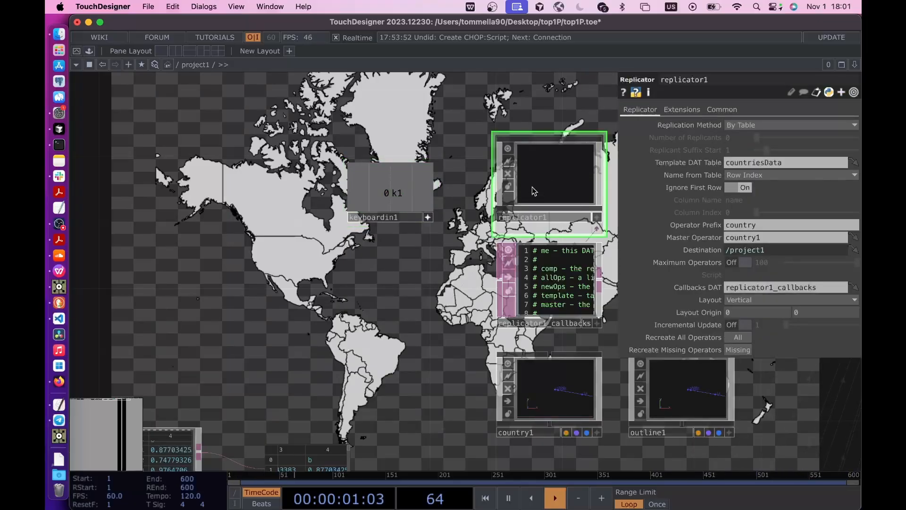
click(396, 201)
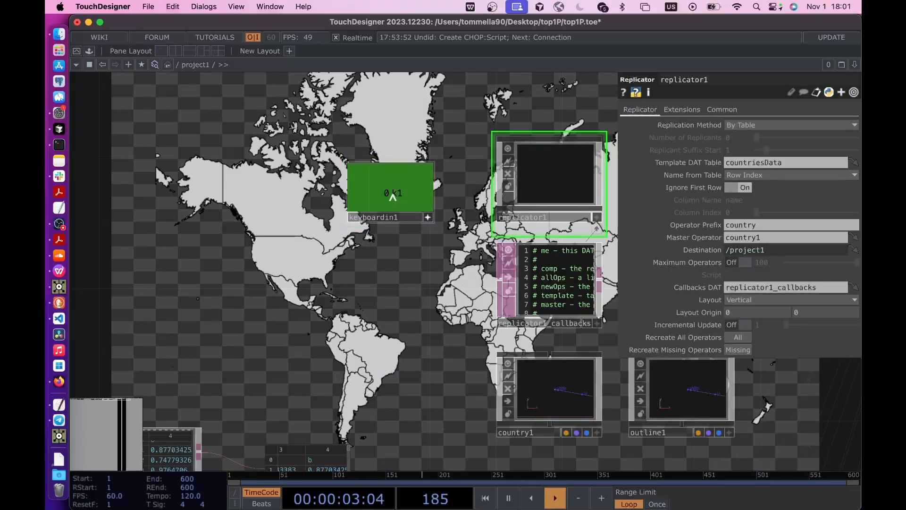
drag(393, 198, 683, 335)
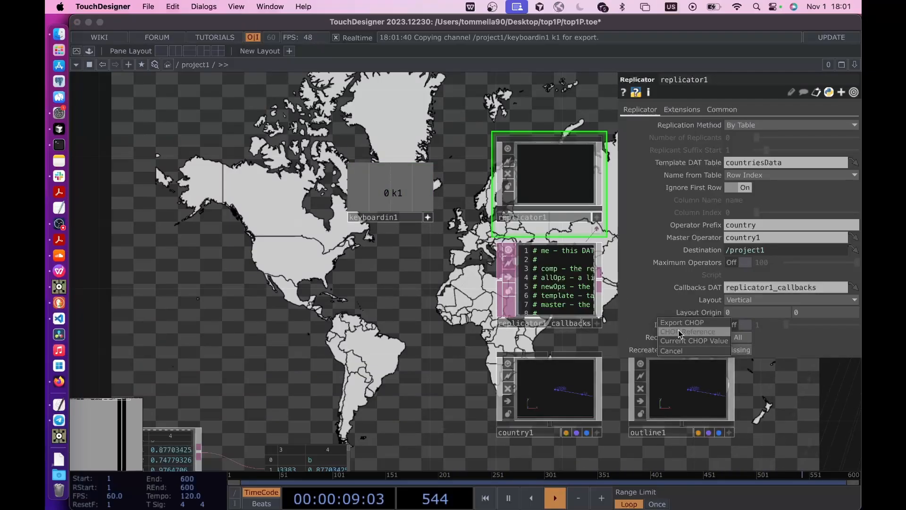
click(681, 332)
drag(385, 329, 354, 329)
key(p)
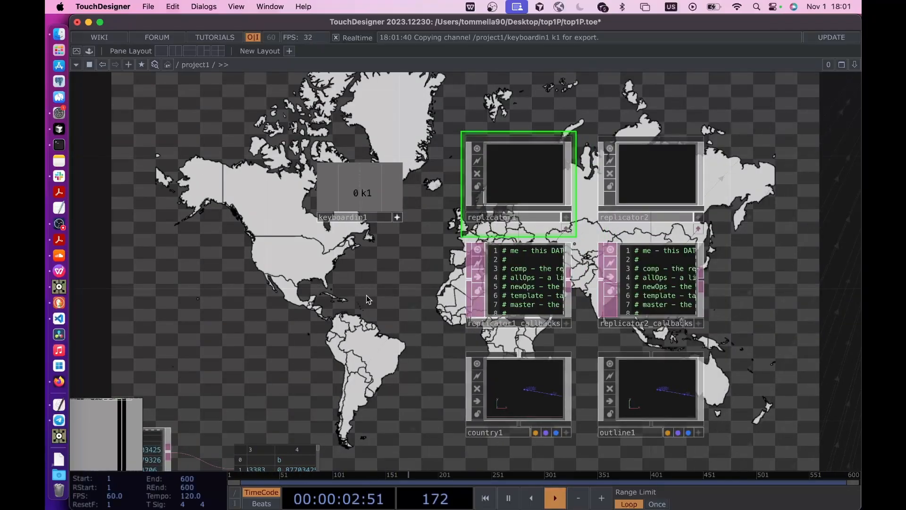
- Compare the custom Color values of the country1, country2 and country3 geometries
drag(402, 268, 373, 281)
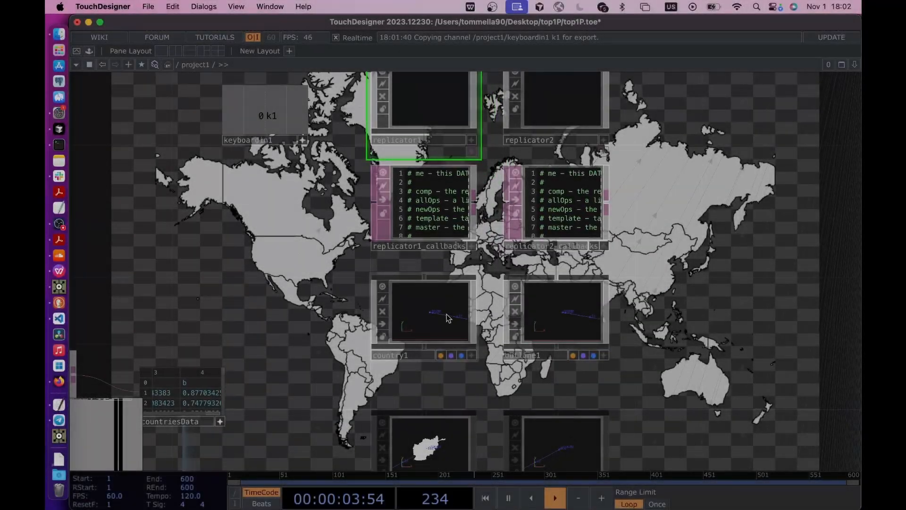
click(448, 317)
key(p)
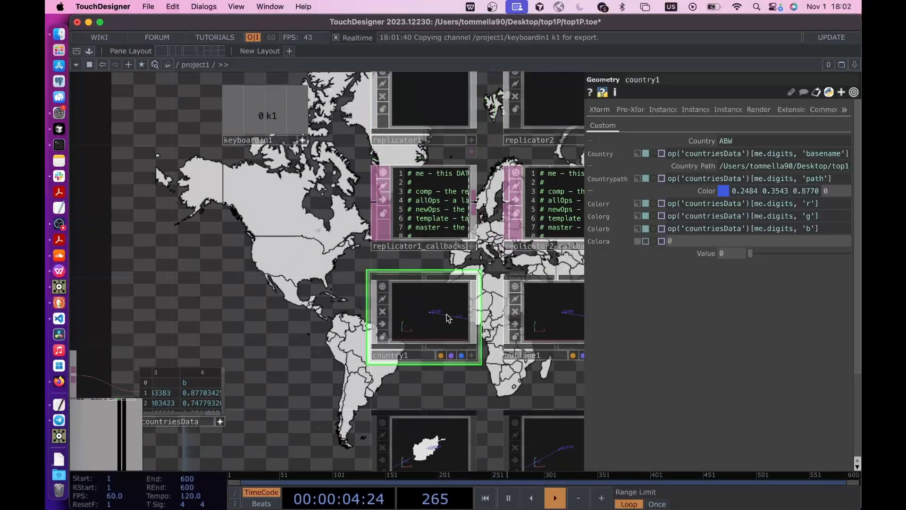
scroll(392, 287, down, 5)
click(417, 334)
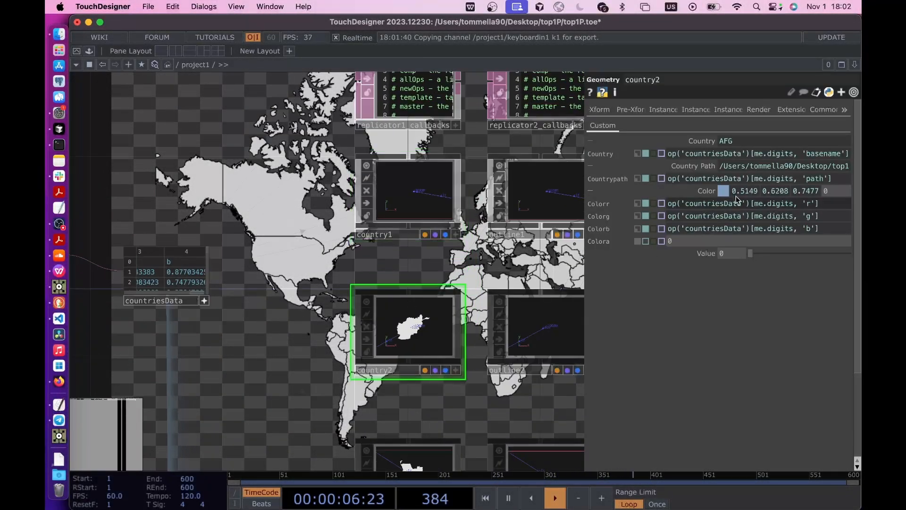
click(416, 454)
scroll(304, 356, up, 5)
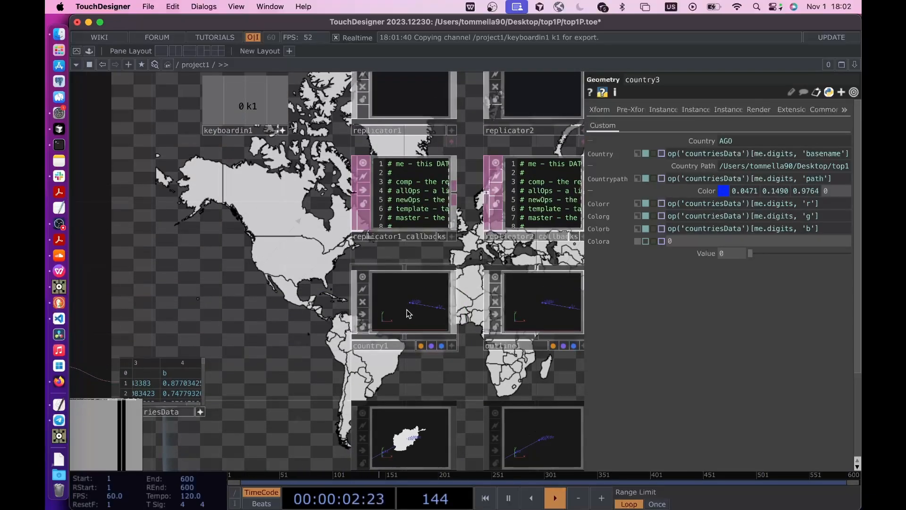
- Enter the country1 network and add a Constant MAT above filein1
double_click(409, 314)
scroll(335, 223, down, 4)
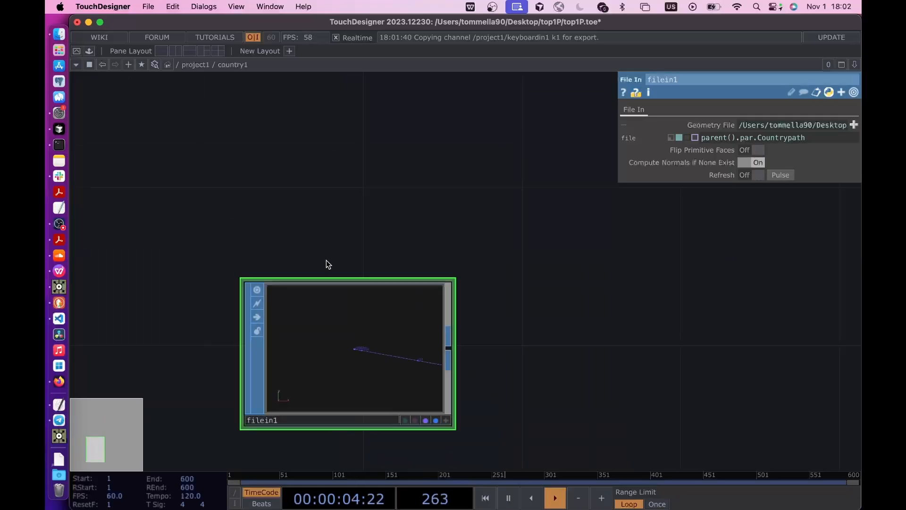
key(Tab)
click(215, 58)
text(con)
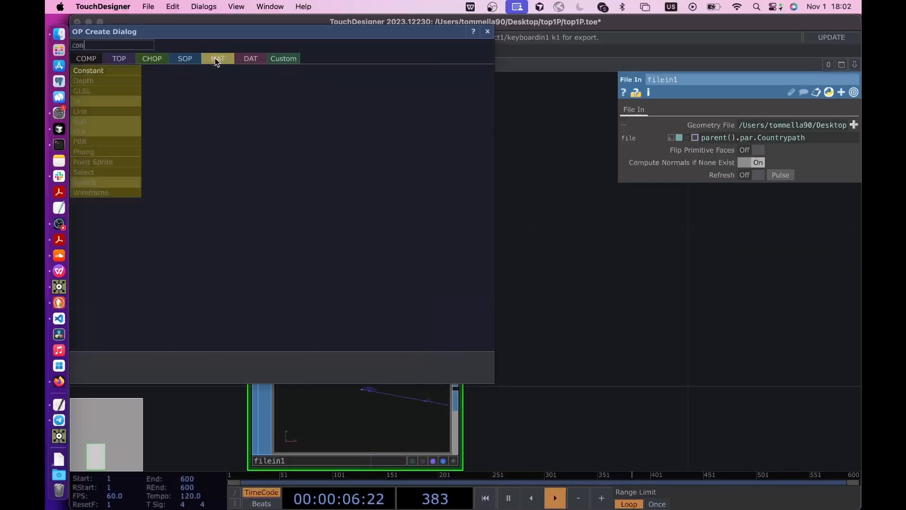
click(106, 70)
click(363, 197)
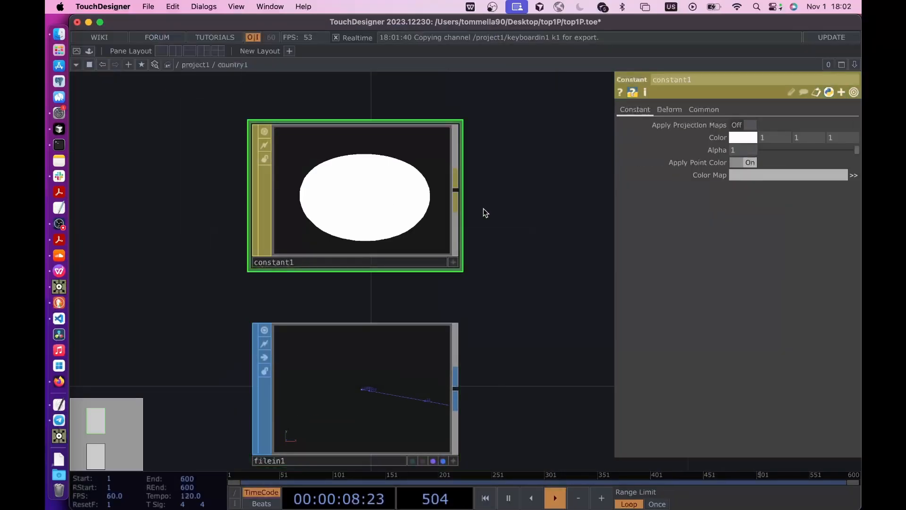
- Expand constant1's Color into its channels and set colorr to the expression parent().par.Colorr, checking the parameter name on country1
drag(518, 279, 518, 343)
click(720, 137)
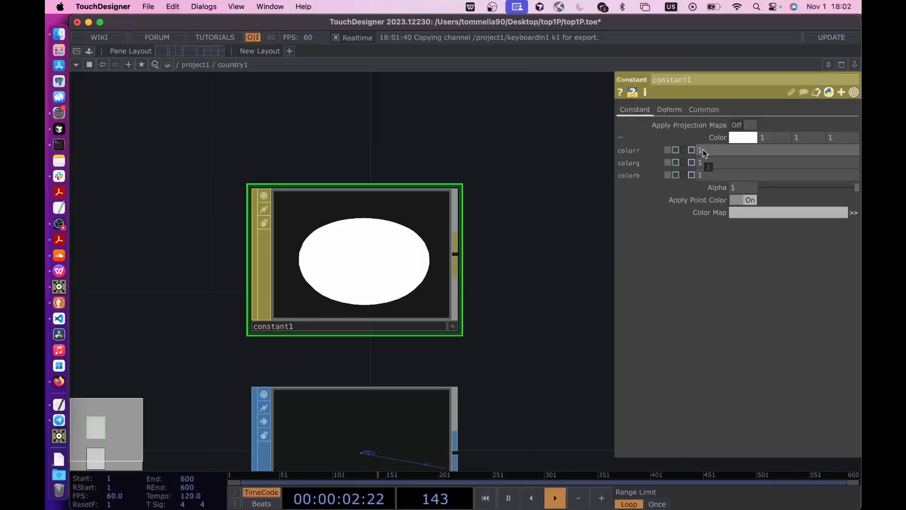
click(704, 151)
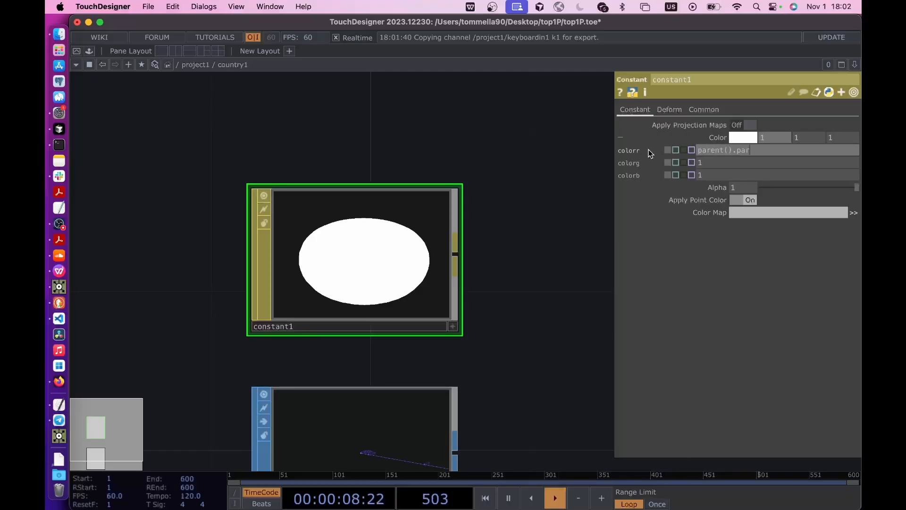
key(Return)
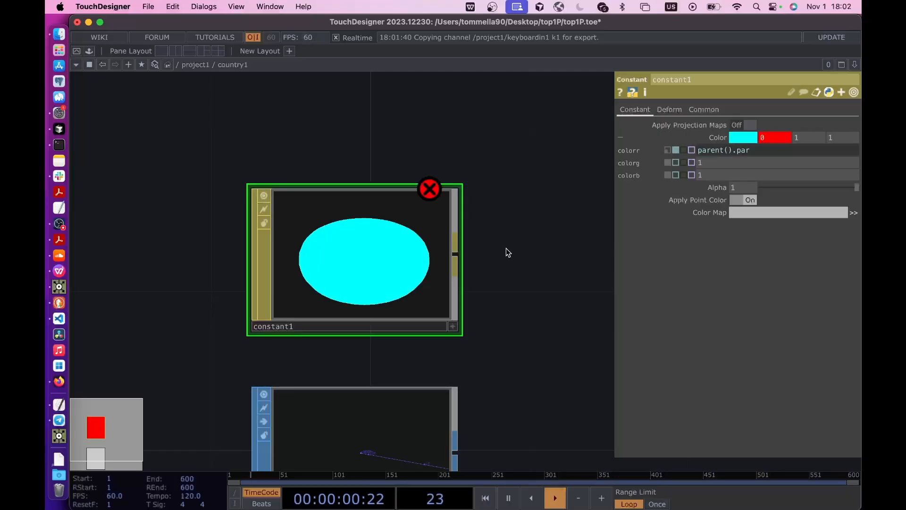
key(u)
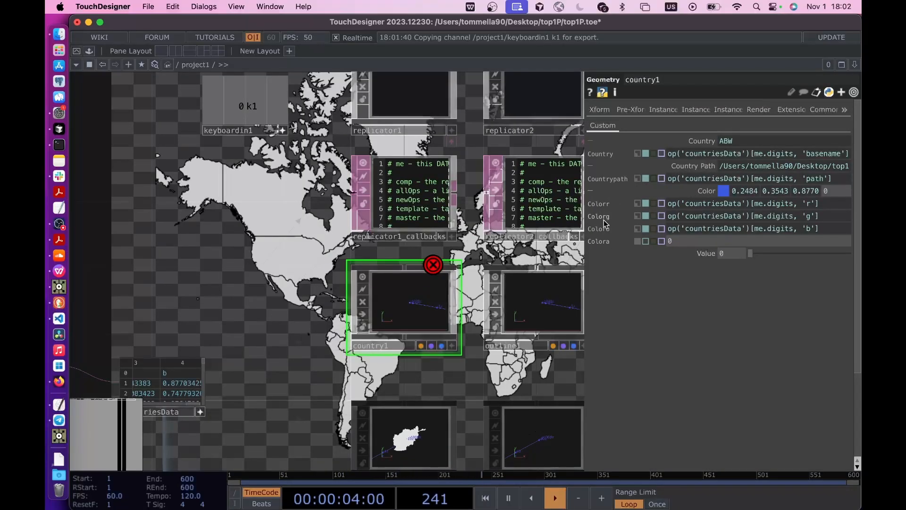
key(i)
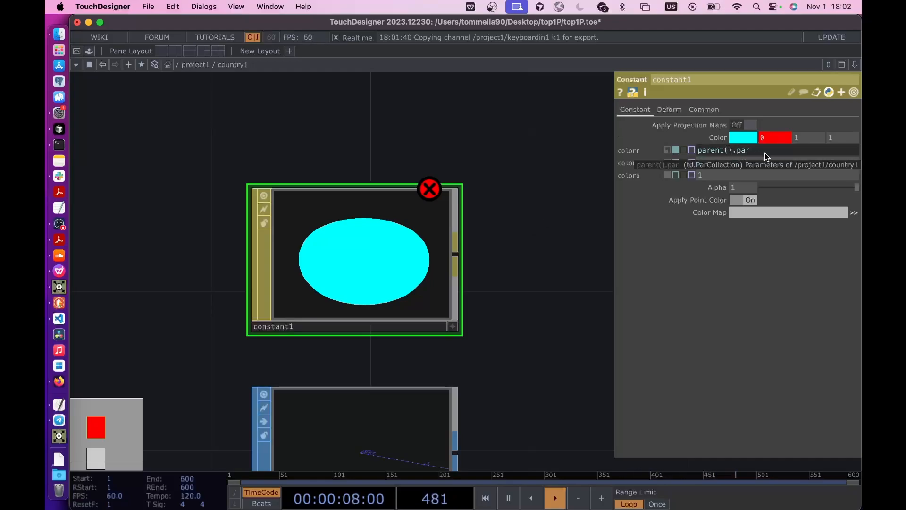
text(.Colorr)
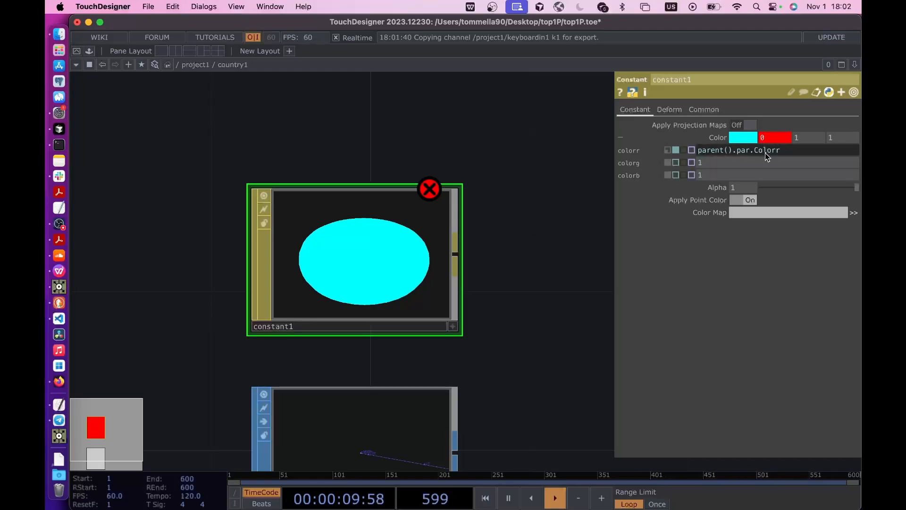
key(Return)
- Copy constant1's colorr expression into its colorg and colorb channels
drag(783, 153, 620, 153)
key(super+c)
click(721, 163)
key(super+v)
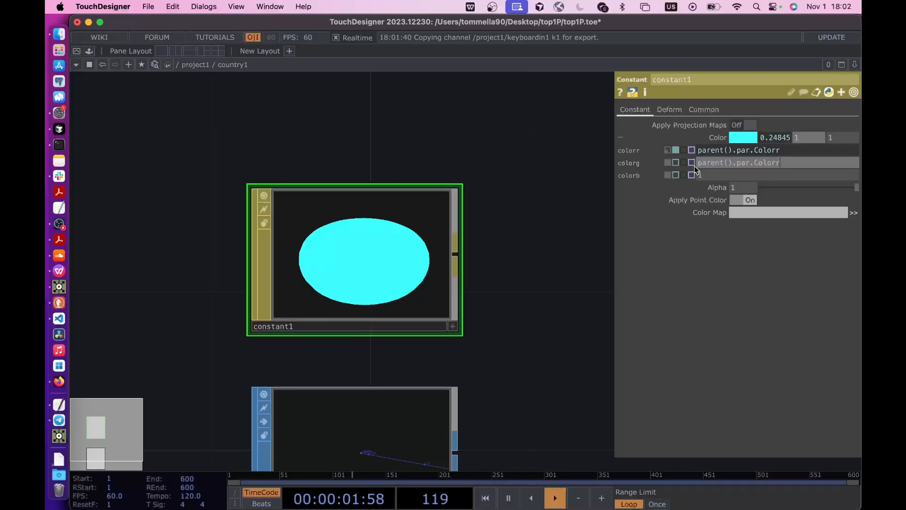
click(702, 174)
key(super+v)
- Change constant1's colorg expression to parent().par.Colorg and its colorb expression to parent().par.Colorb
click(807, 163)
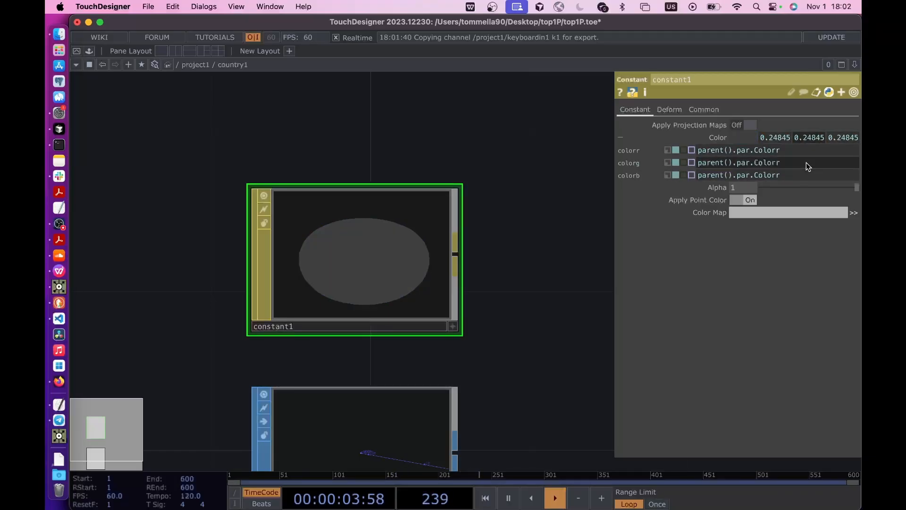
key(BackSpace)
text(g)
click(803, 175)
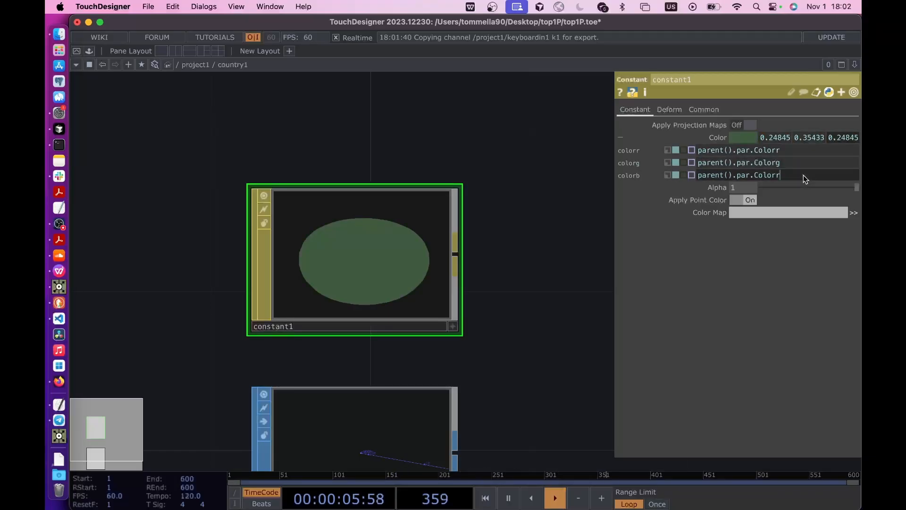
key(BackSpace)
text(b)
click(553, 274)
key(p)
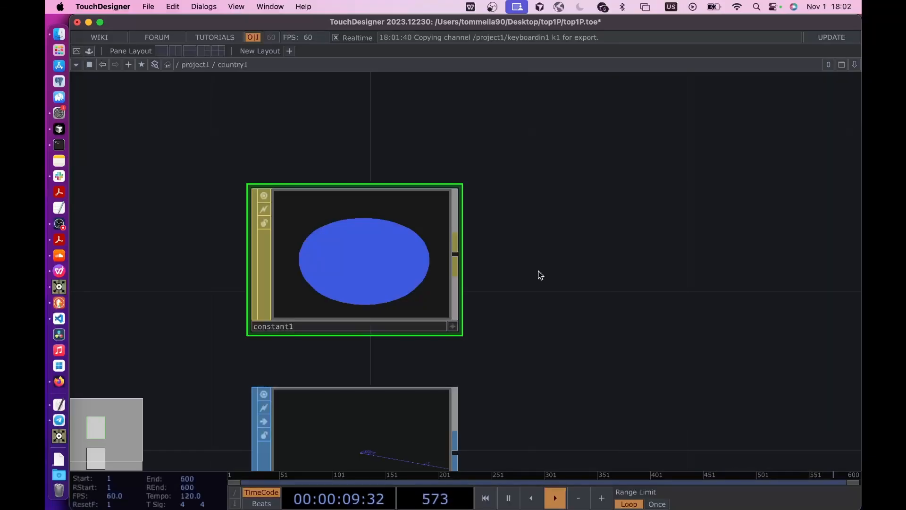
- Return to project1, recreate the replicated countries through the keyboardin1 trigger, and reopen the country1 network
key(u)
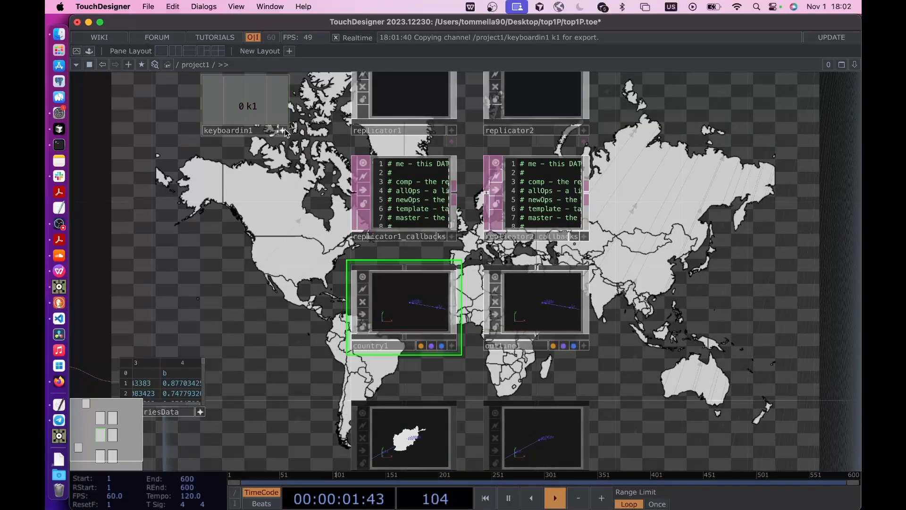
key(1)
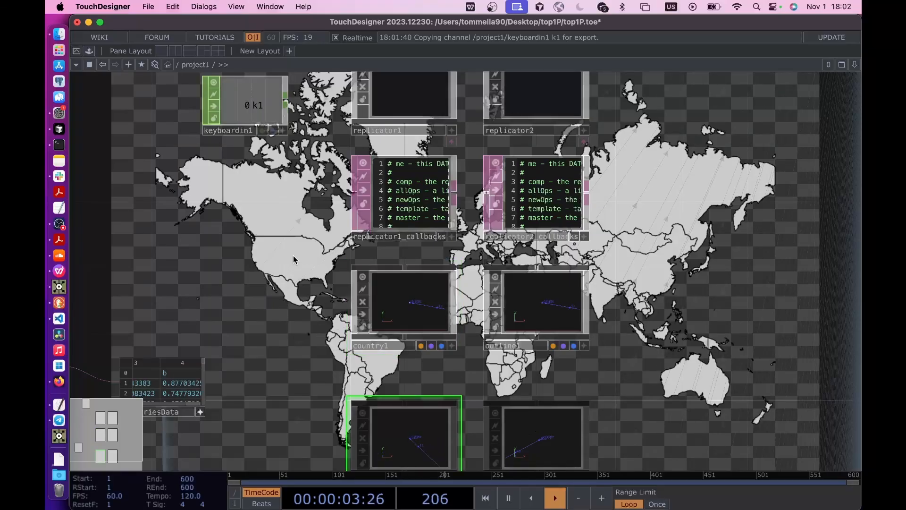
click(434, 315)
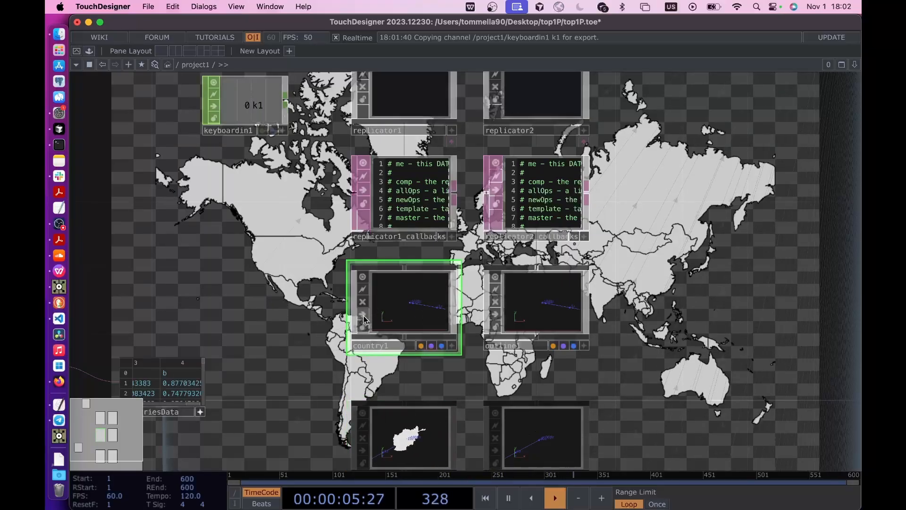
double_click(415, 309)
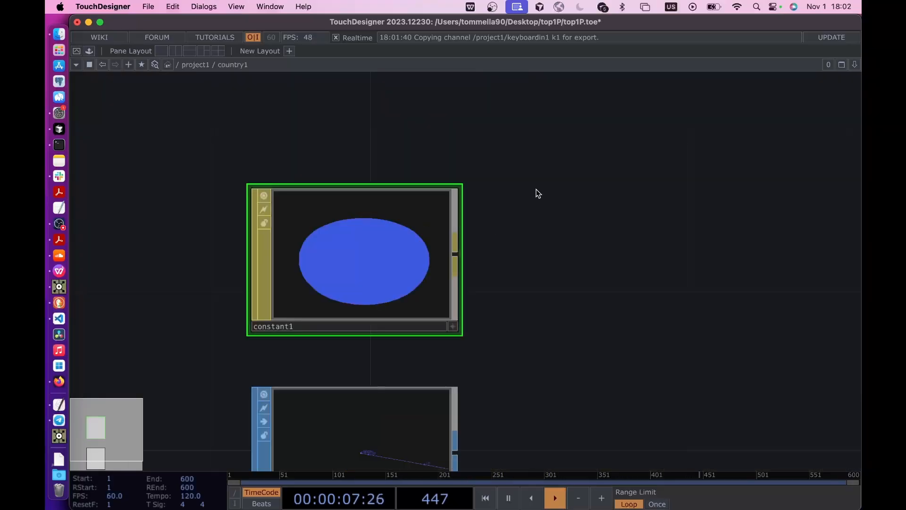
- Return to project1 and set country1's render Material to ./constant1
key(u)
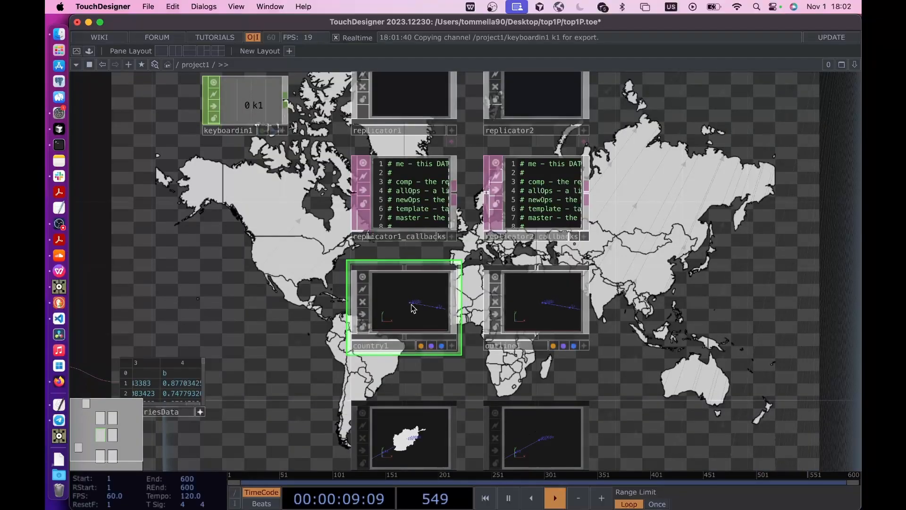
key(p)
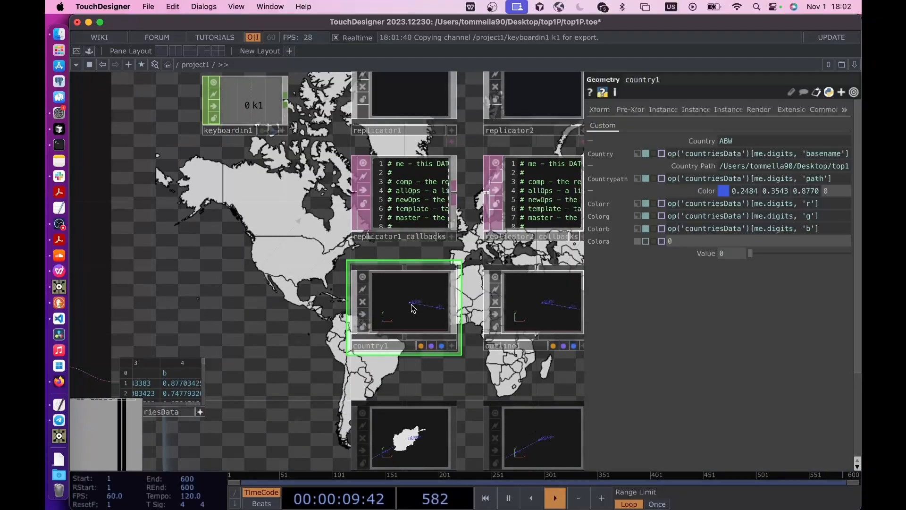
click(760, 110)
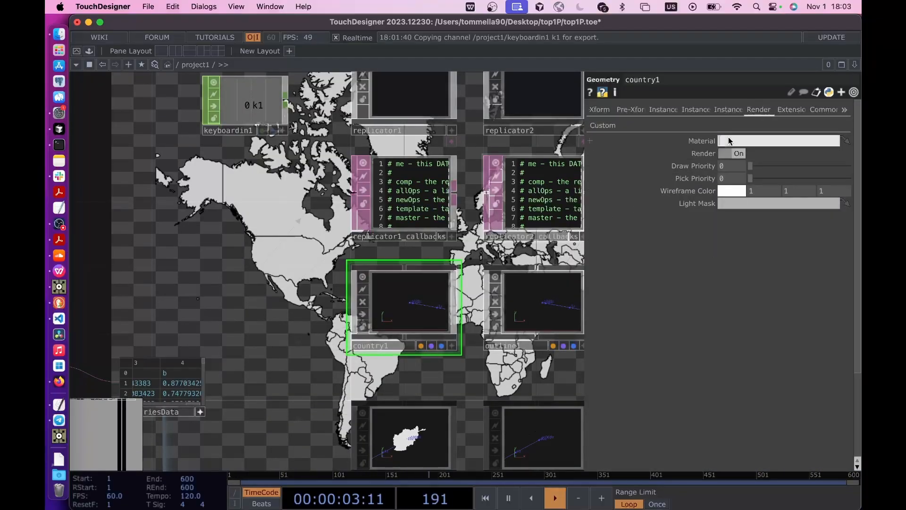
text(./constant1)
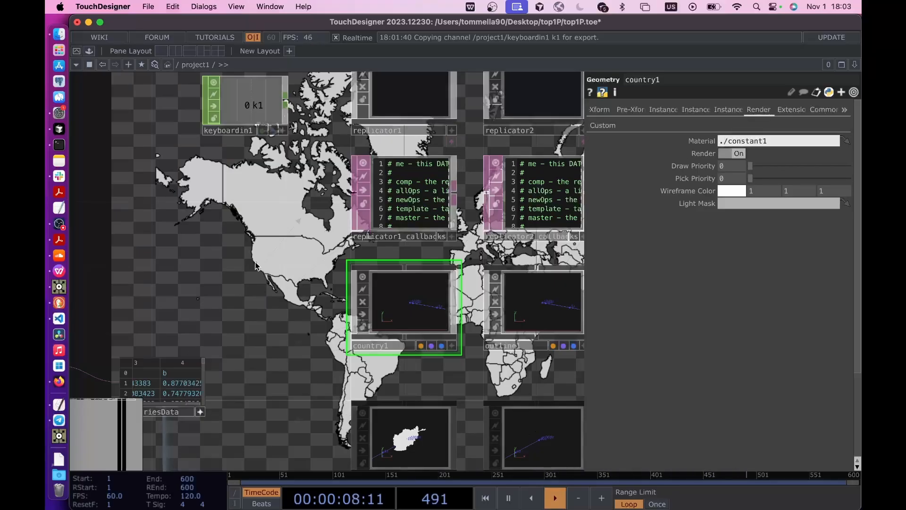
key(Return)
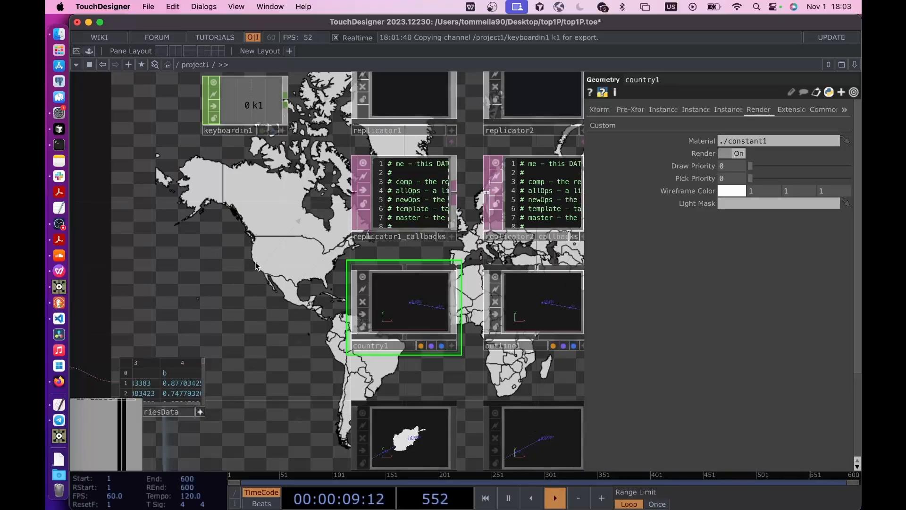
- Recreate the replicated countries through the keyboardin1 trigger and inspect the country colors across the world map with the parameters hidden
drag(283, 258, 282, 295)
key(1)
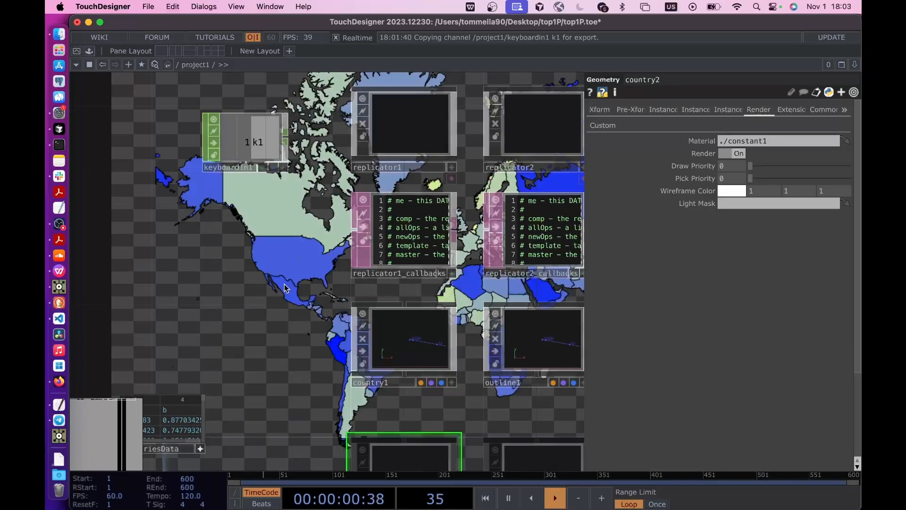
drag(310, 263, 457, 263)
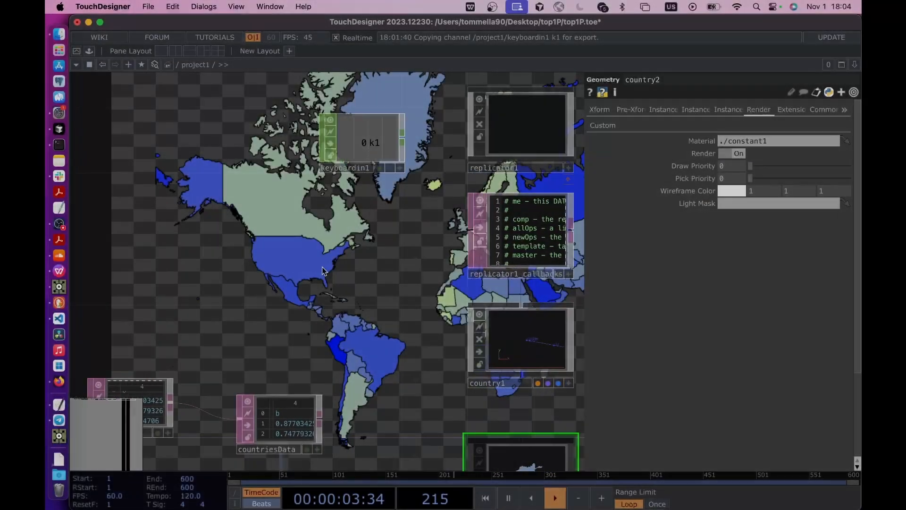
scroll(323, 271, down, 2)
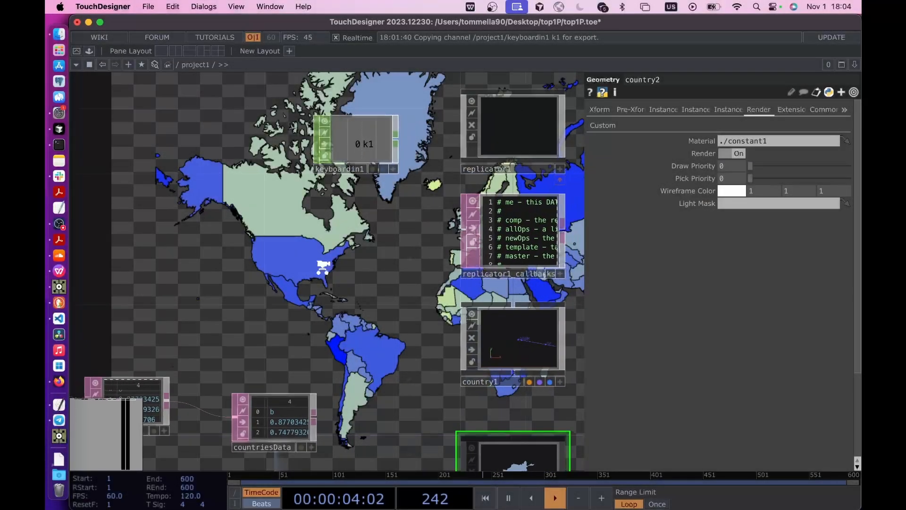
drag(323, 274, 427, 326)
scroll(427, 326, down, 5)
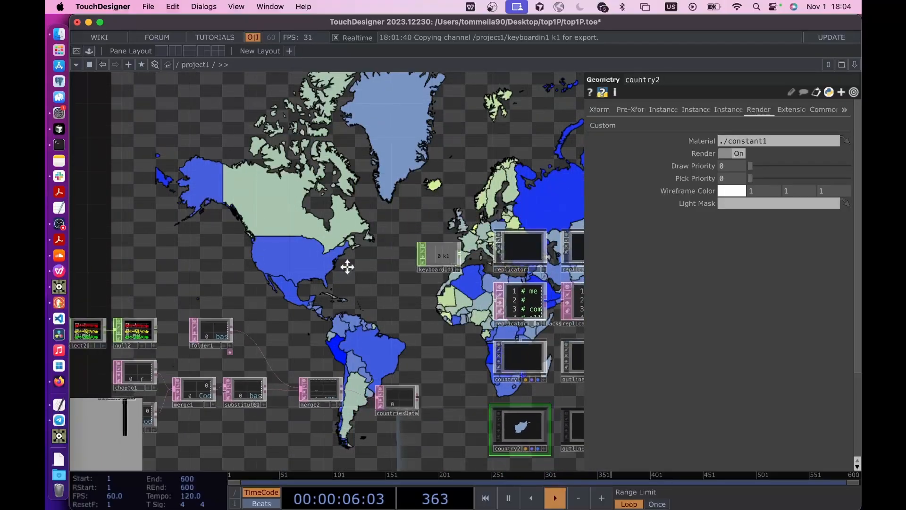
drag(347, 265, 388, 360)
key(p)
drag(490, 222, 571, 289)
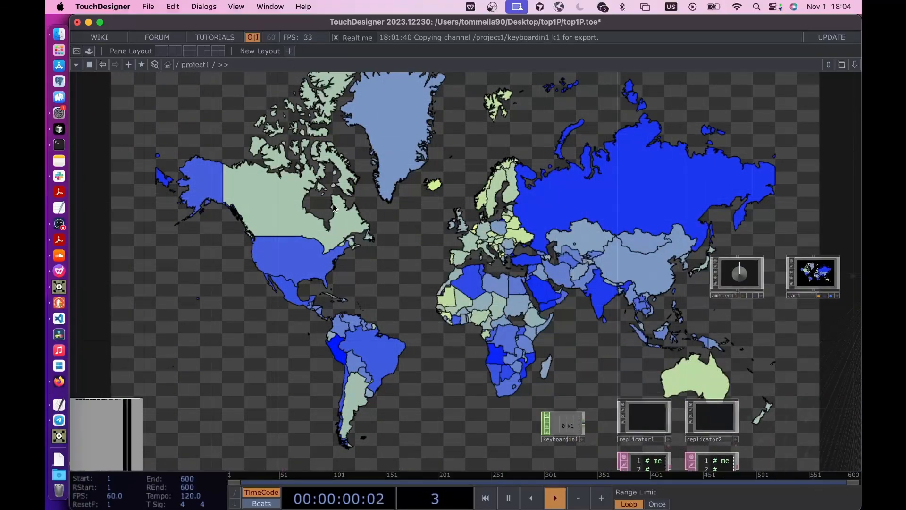